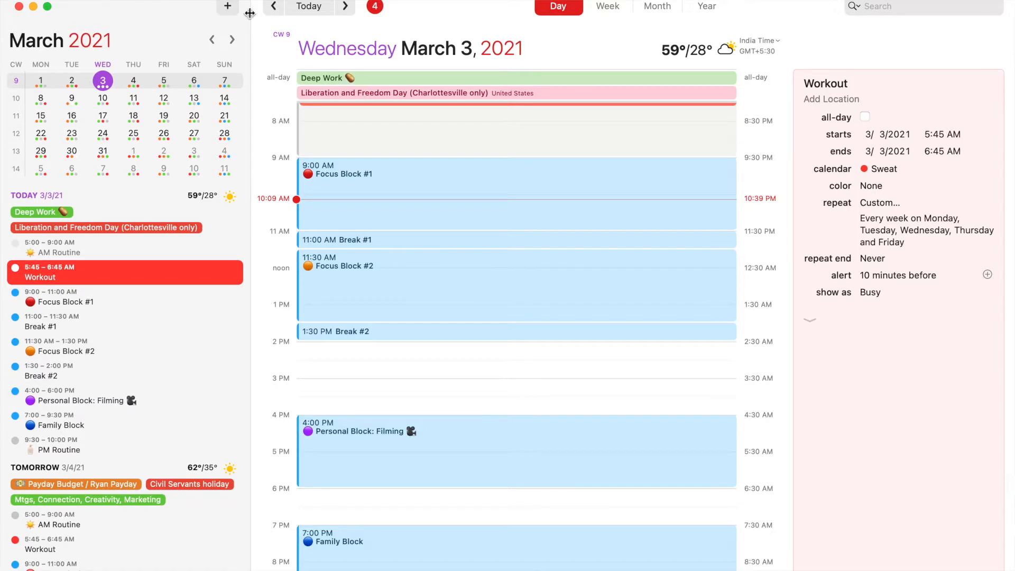
Add an event "Invoicing Queue" for today from 9:00 to 10:30 AM on the Work Time Mgmt calendar.
click(228, 6)
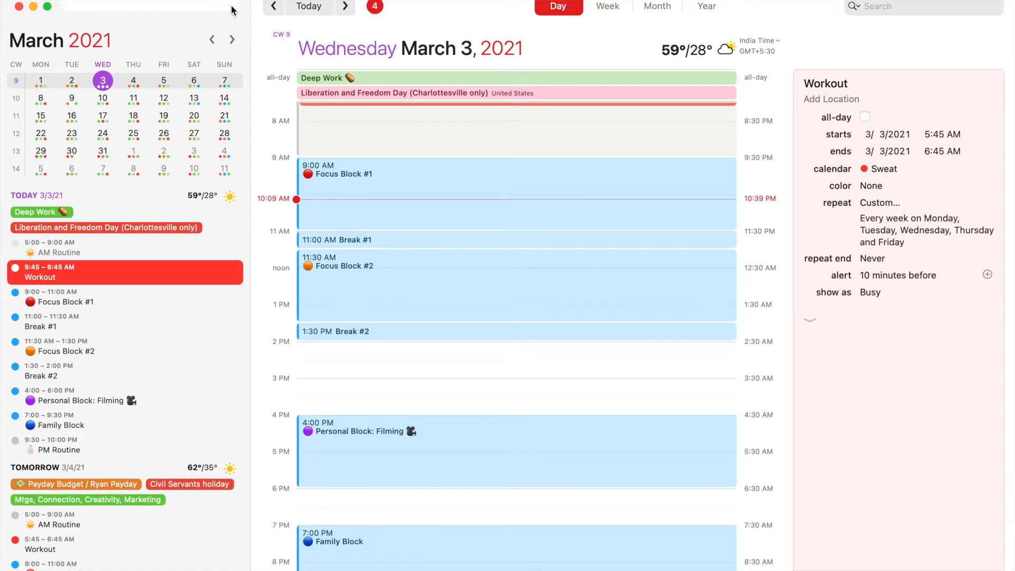
text(today 9-10)
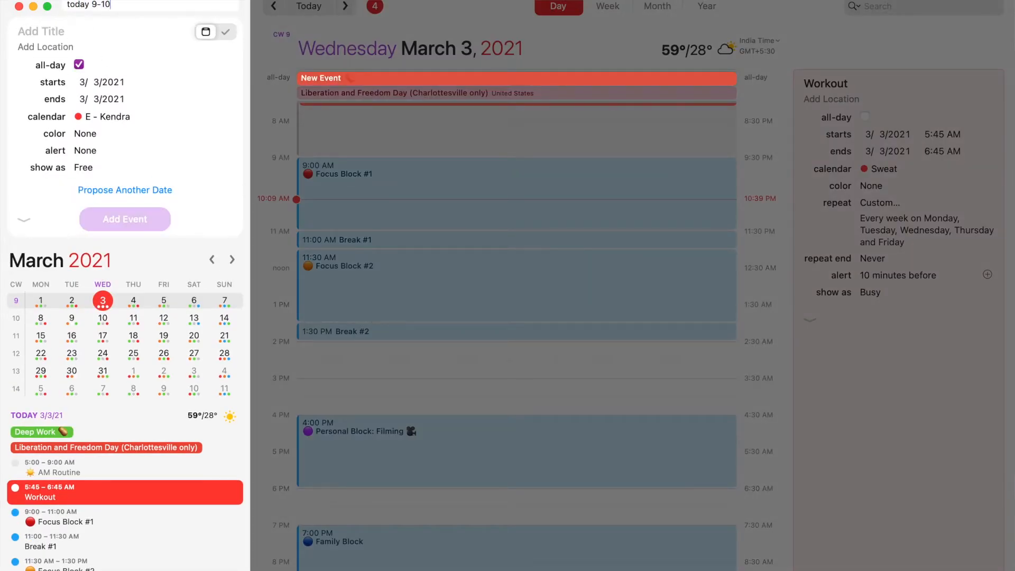
text(:30 Invoicing Queue)
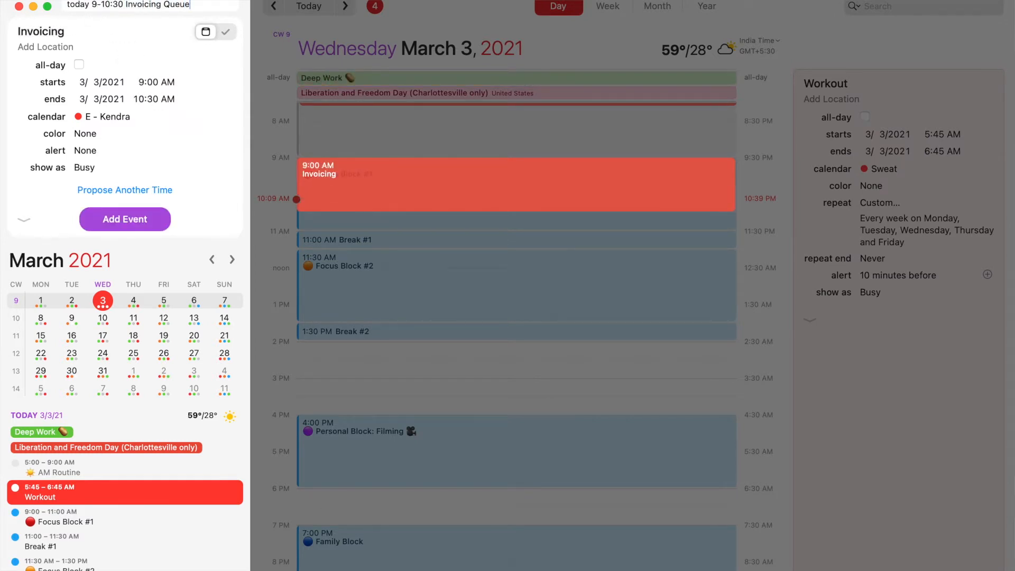
text( /time)
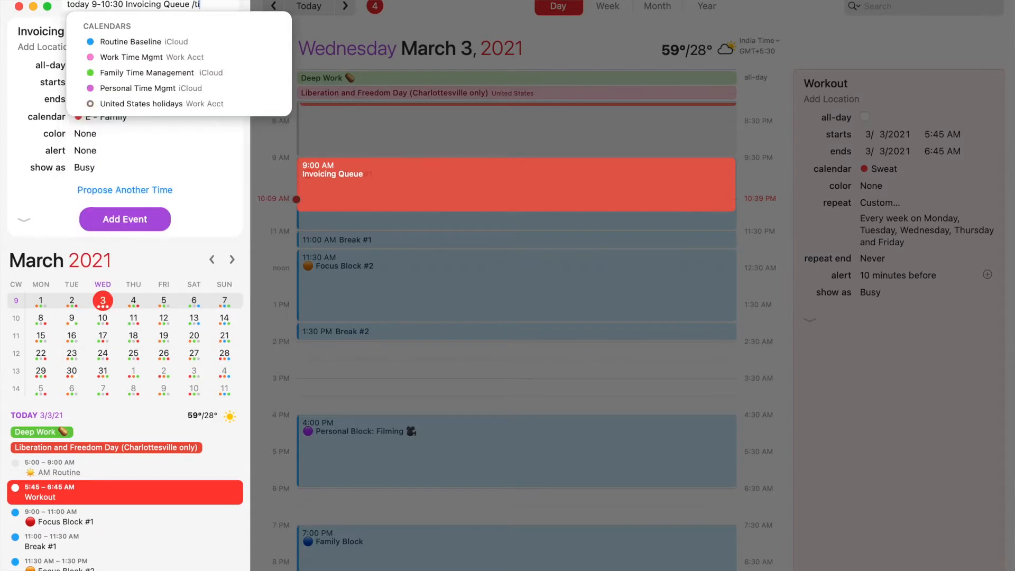
key(Down)
key(Return)
key(Return)
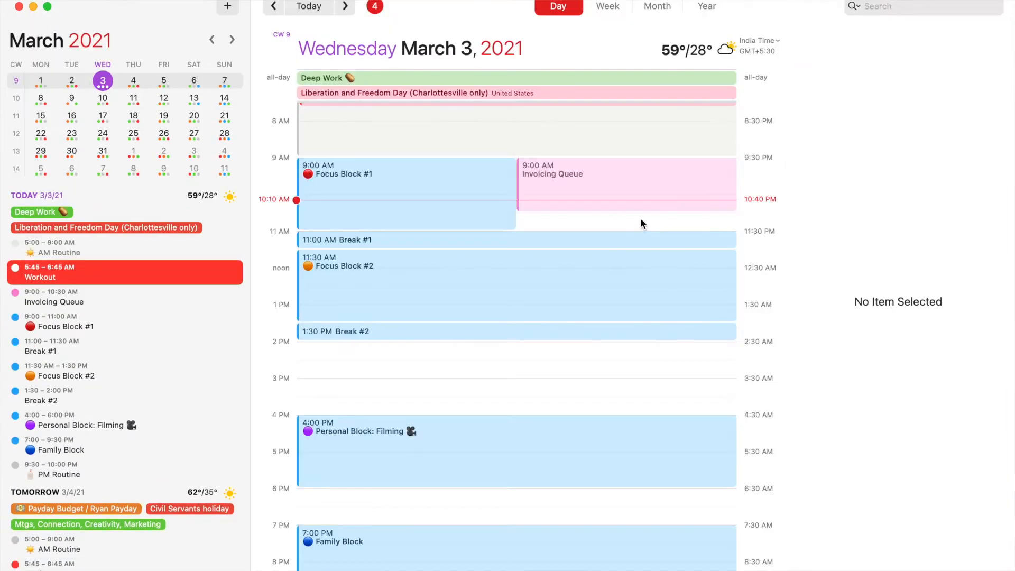
Add an event "Email" for today from 10:30 to 11:00 AM on the Work Time Mgmt calendar.
drag(641, 222, 644, 238)
text(Email)
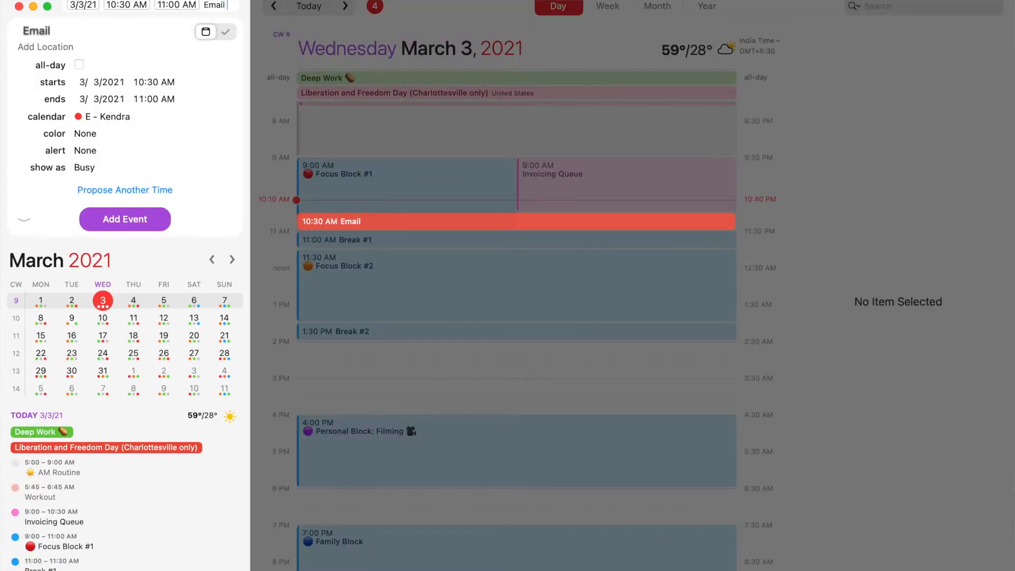
text( /time)
key(Down)
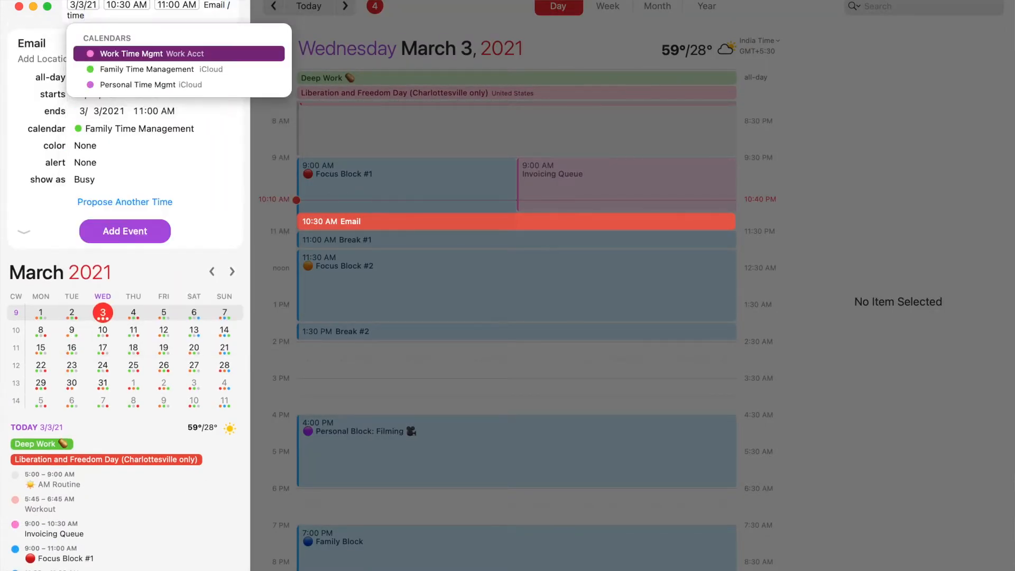
key(Return)
key(Return)
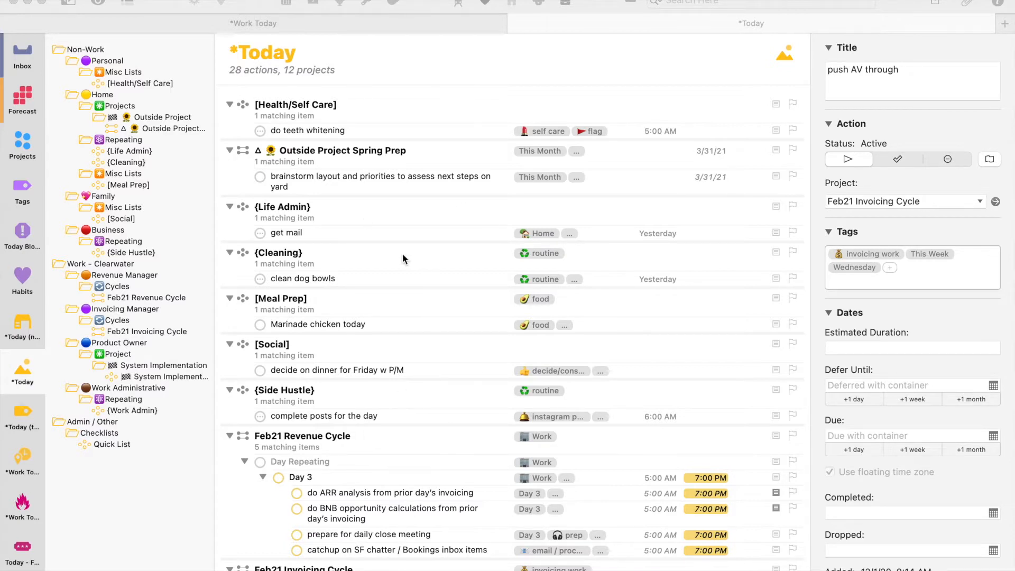
In the OmniFocus tags, move Wednesday into the *** group under This Week and {Wednesday} into the {***} group under Routine Planning.
click(30, 200)
click(31, 200)
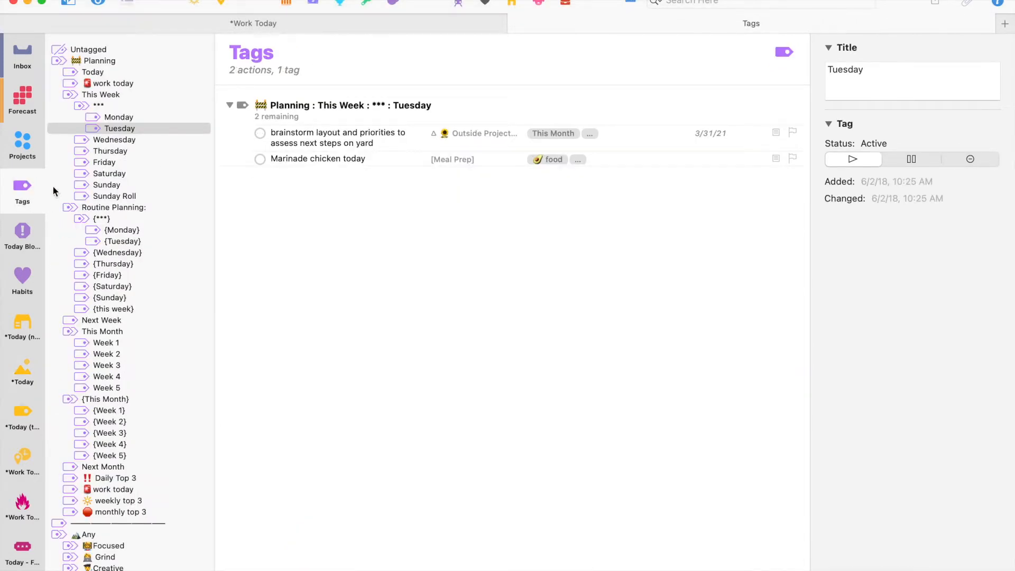
click(95, 141)
drag(95, 140, 101, 133)
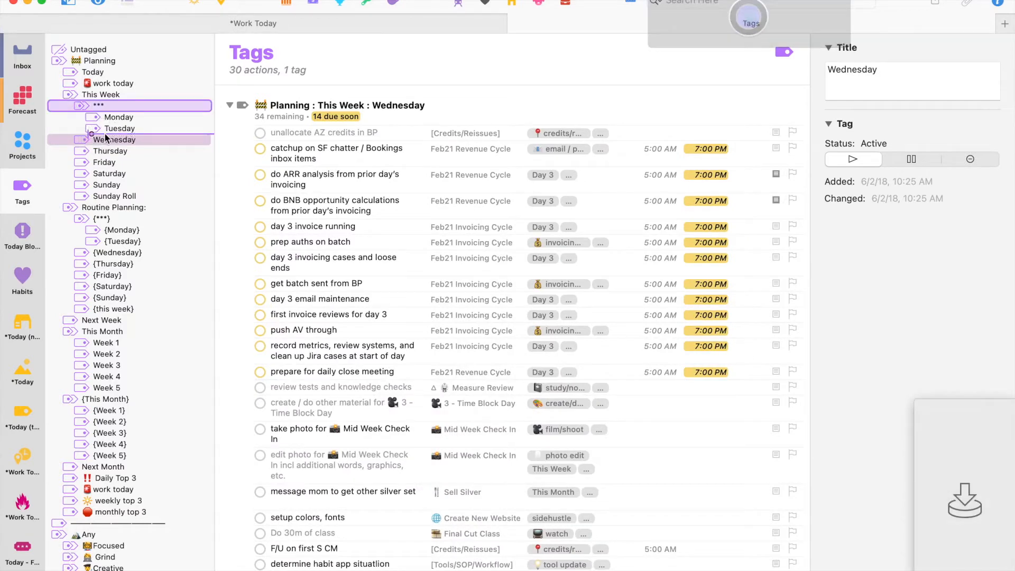
click(101, 257)
drag(99, 256, 104, 246)
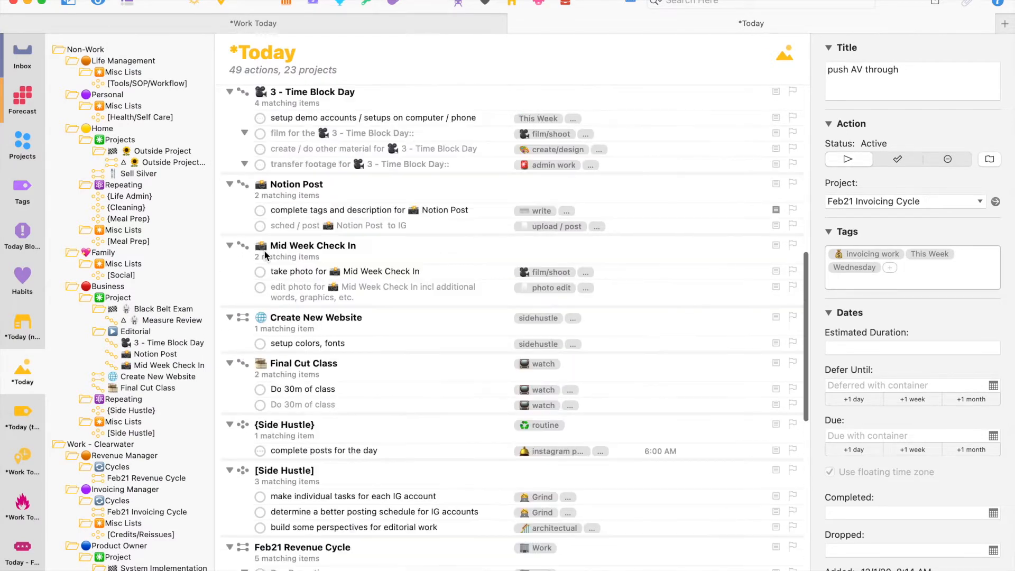
Replace the Tuesday tag with Thursday on the action "brainstorm layout and priorities to assess next steps on yard".
scroll(264, 255, up, 15)
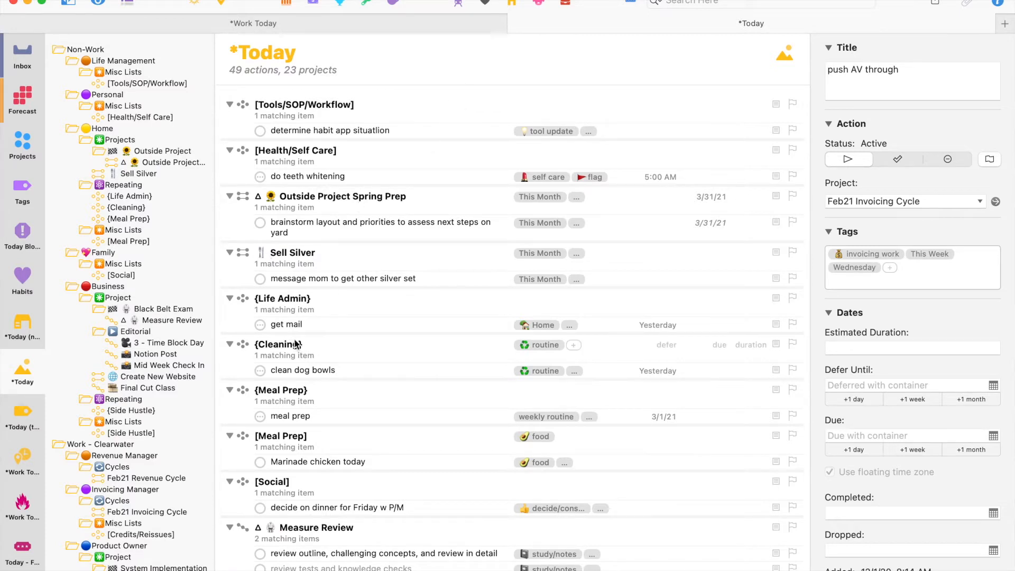
click(333, 230)
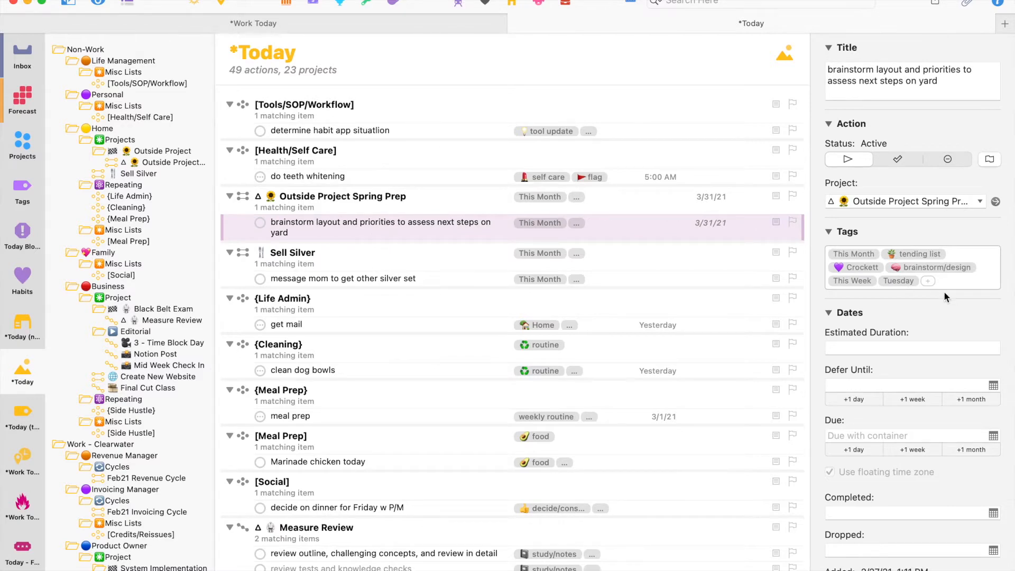
text(thur)
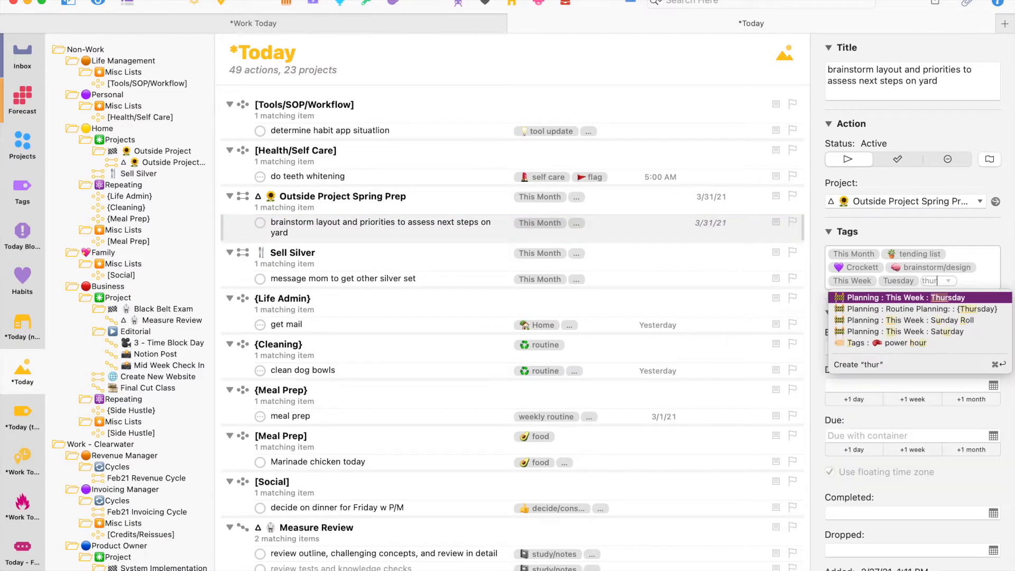
key(Return)
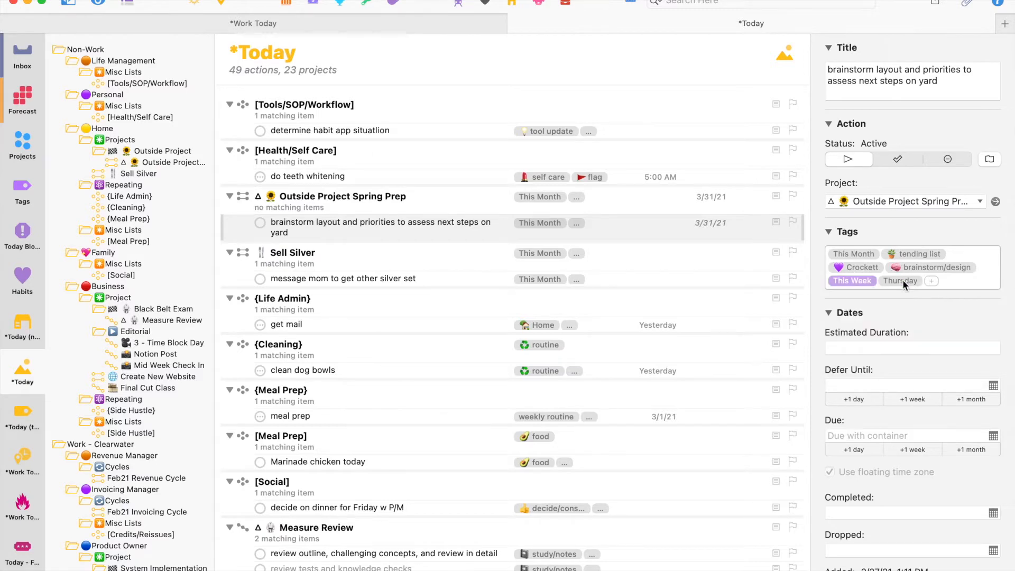
Set the status of the action "Marinade chicken today" in [Meal Prep] to Dropped.
scroll(289, 210, down, 3)
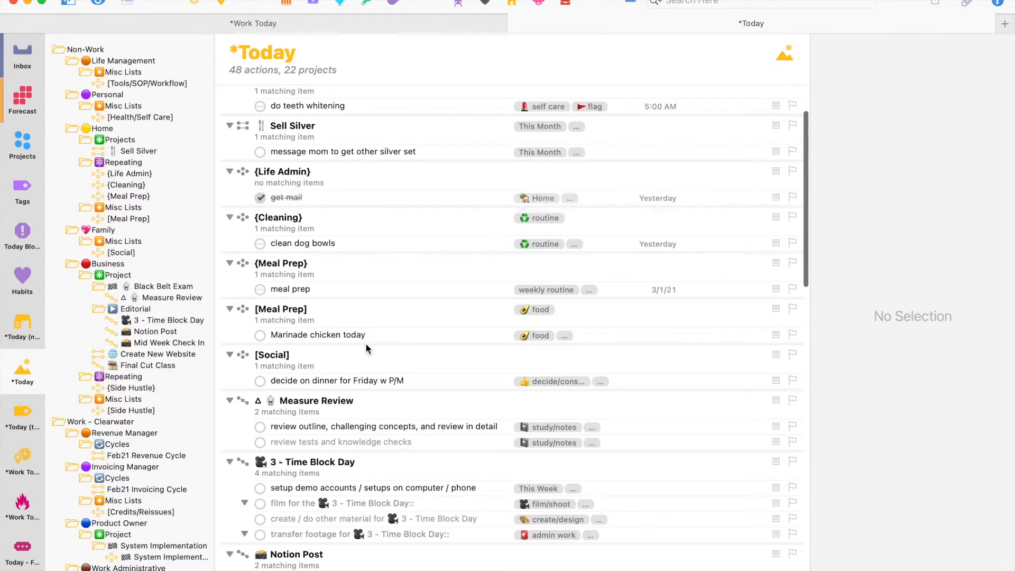
scroll(366, 342, down, 2)
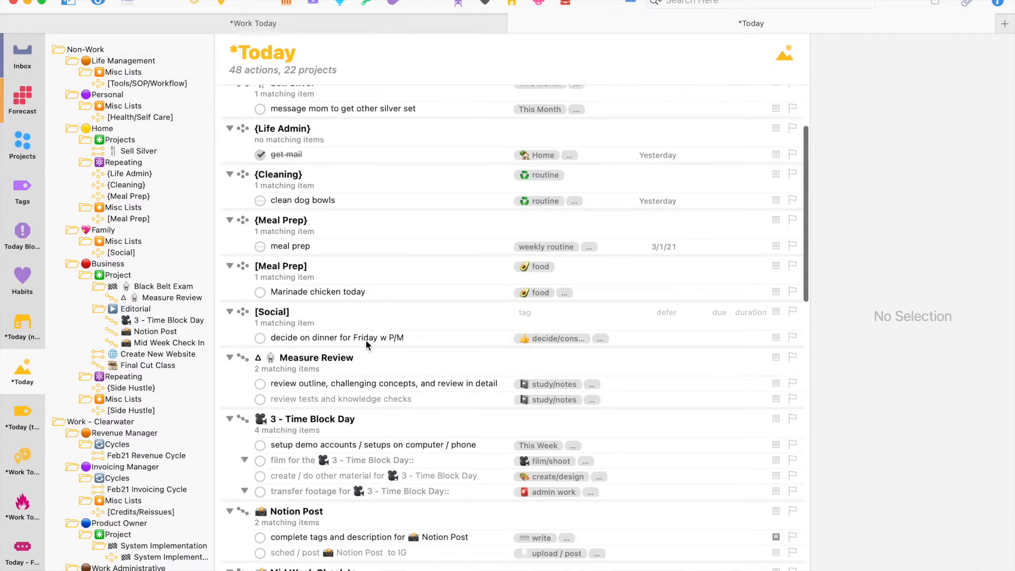
click(372, 291)
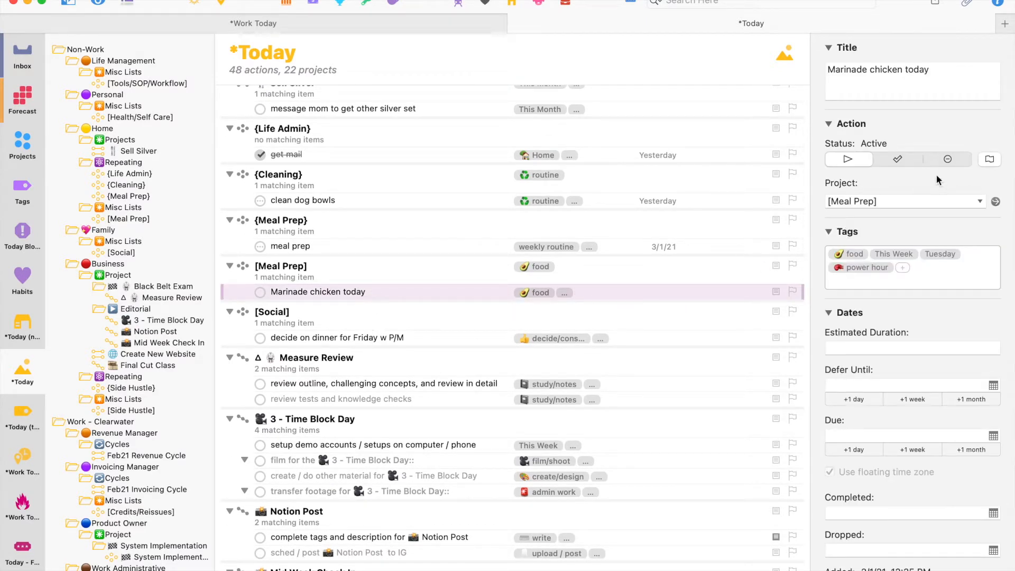
click(946, 159)
Replace the Wednesday tag with Thursday on the second "Do 30m of class" action in Final Cut Class.
scroll(701, 332, down, 3)
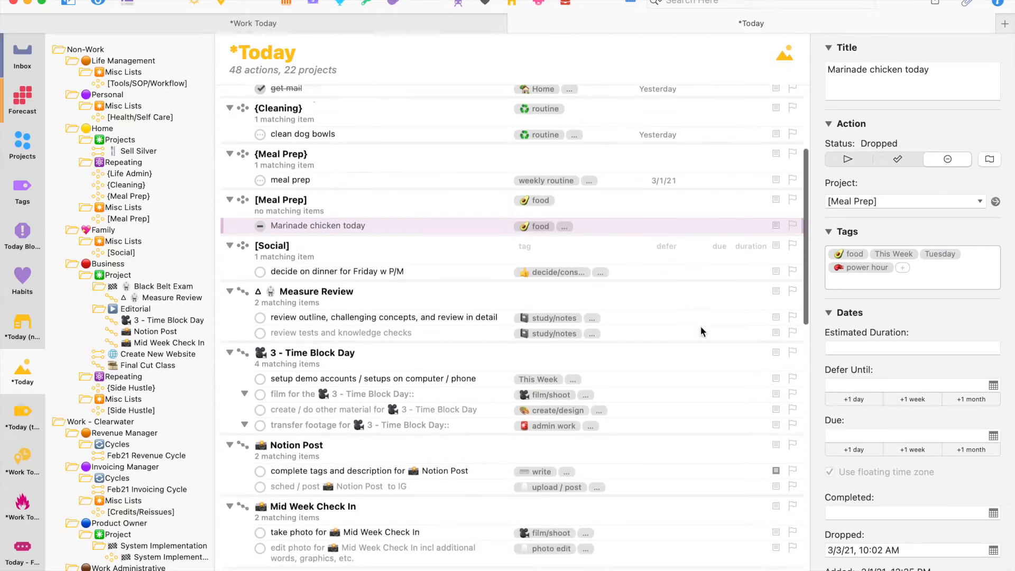
scroll(699, 325, down, 8)
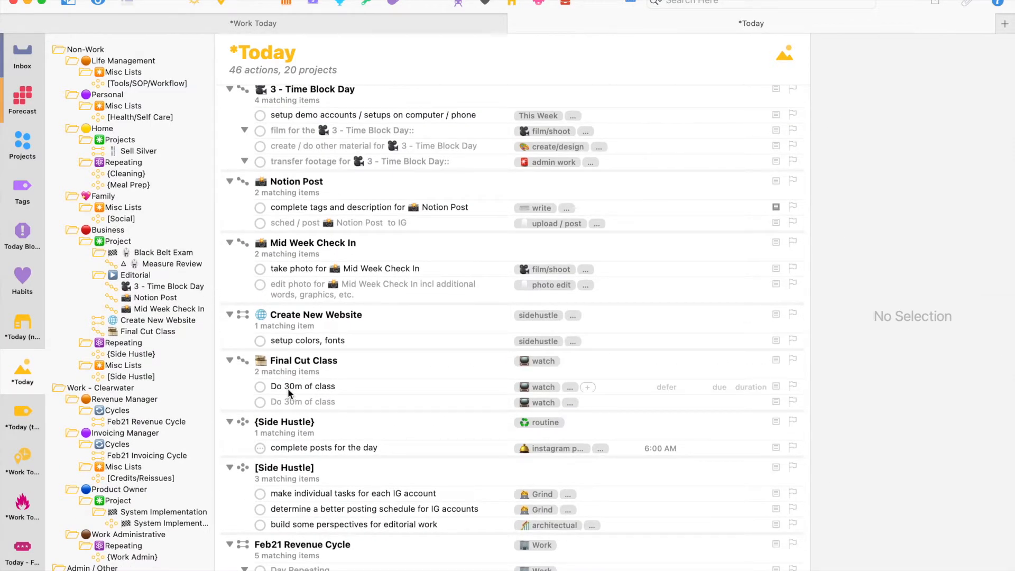
click(300, 400)
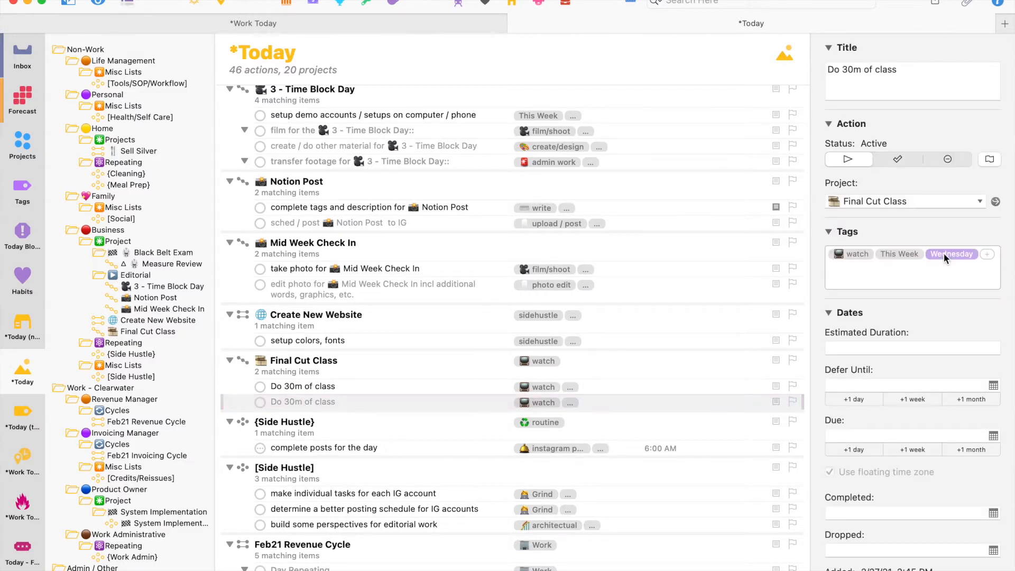
key(BackSpace)
text(thur)
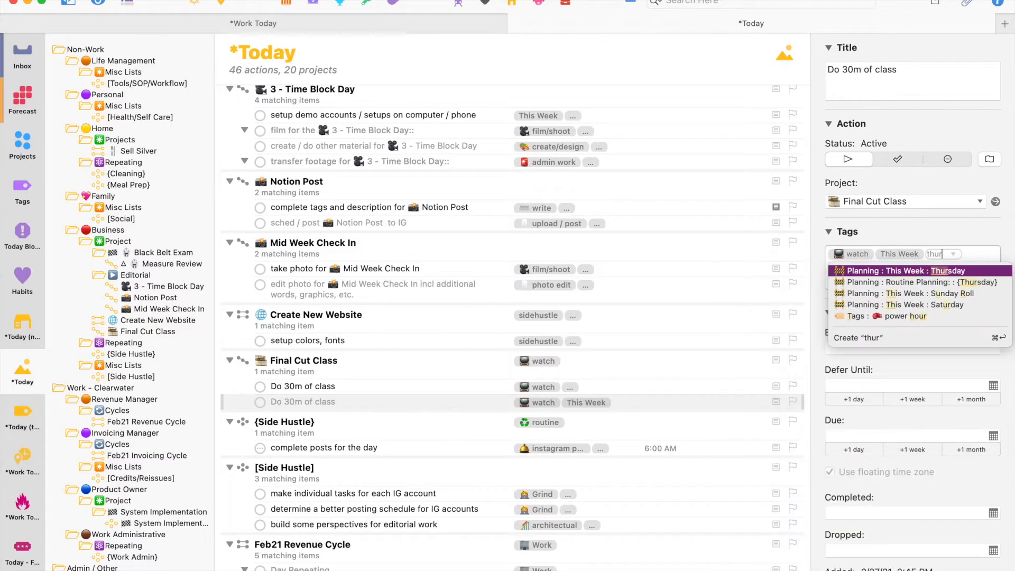
key(Return)
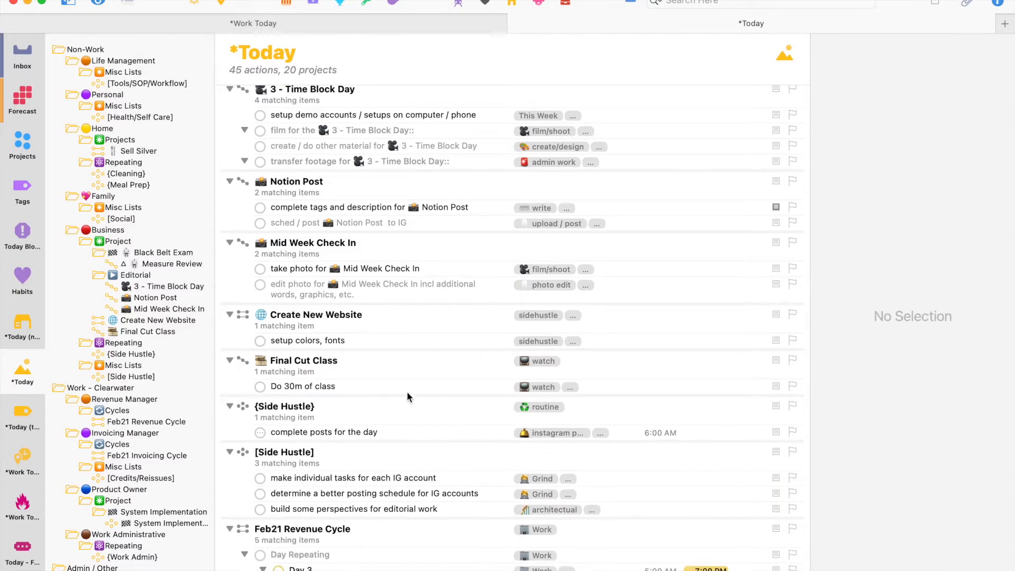
Mark an email sweep action in the {Work Admin} list as complete.
scroll(414, 388, down, 5)
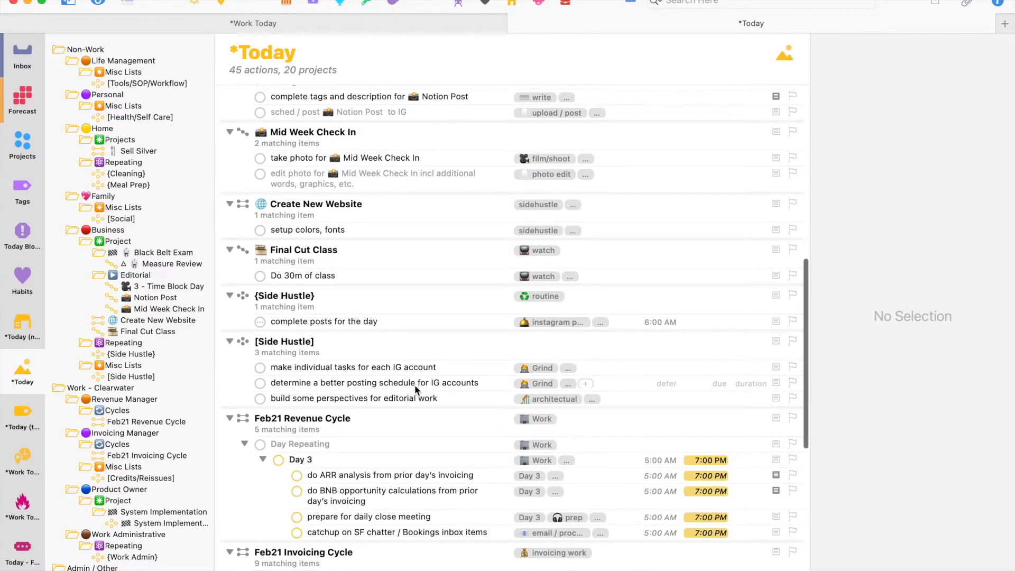
scroll(294, 312, down, 4)
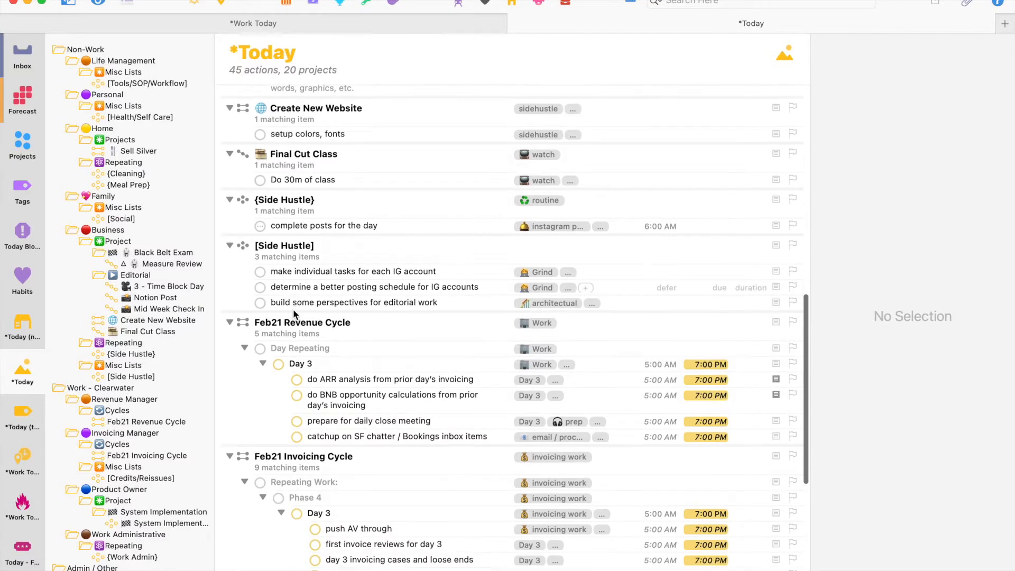
scroll(294, 314, down, 6)
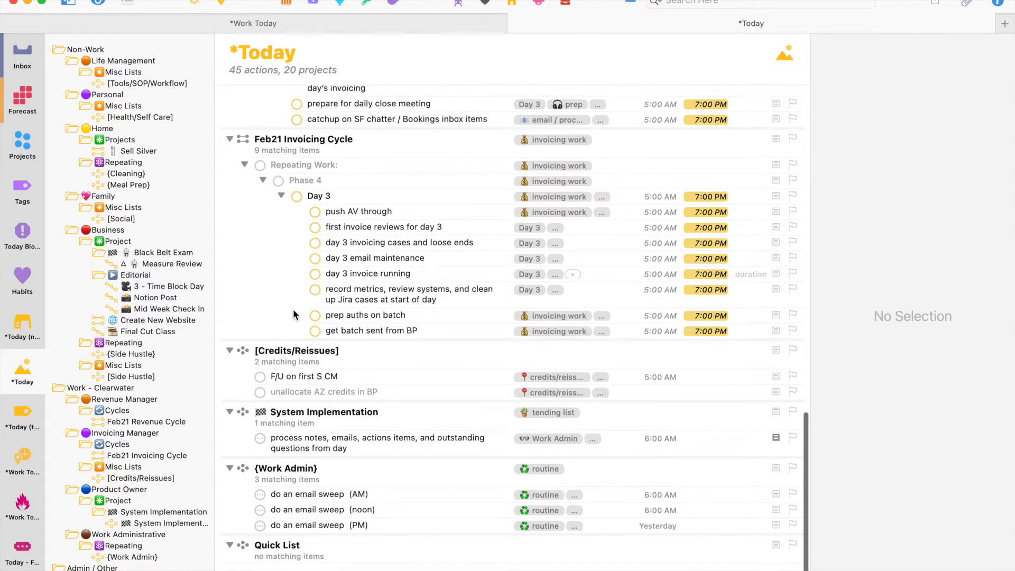
click(260, 506)
Review today's Measure Review, Mid Week Check In and [Side Hustle] actions one by one, including their tags.
scroll(366, 492, up, 10)
scroll(366, 492, up, 10)
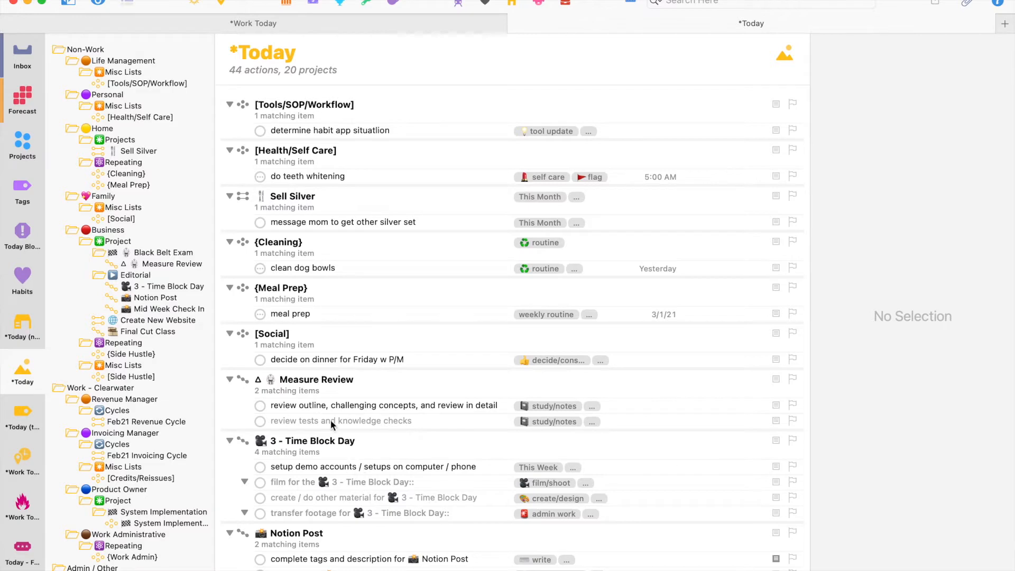
click(322, 405)
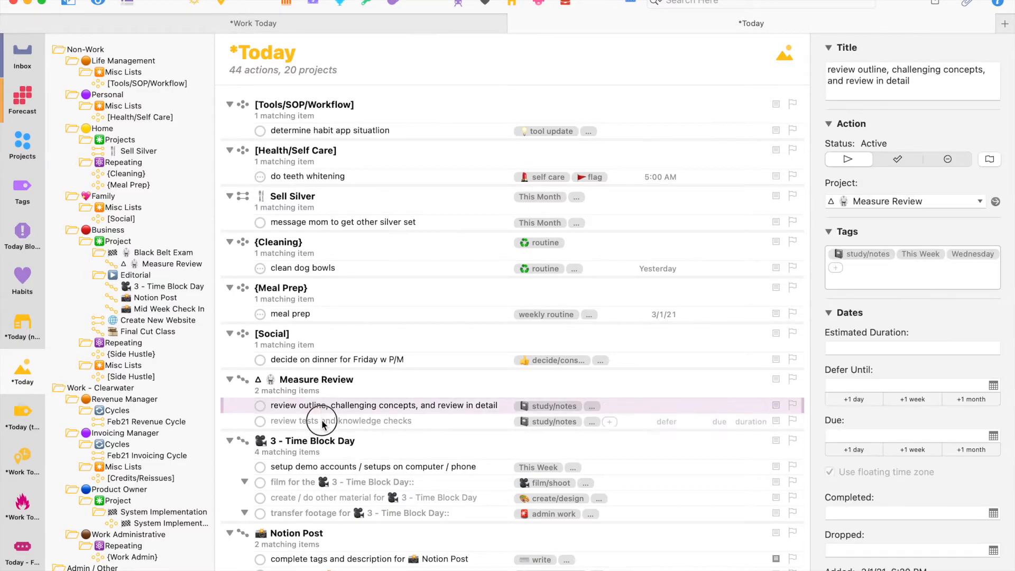
click(322, 421)
scroll(345, 391, down, 3)
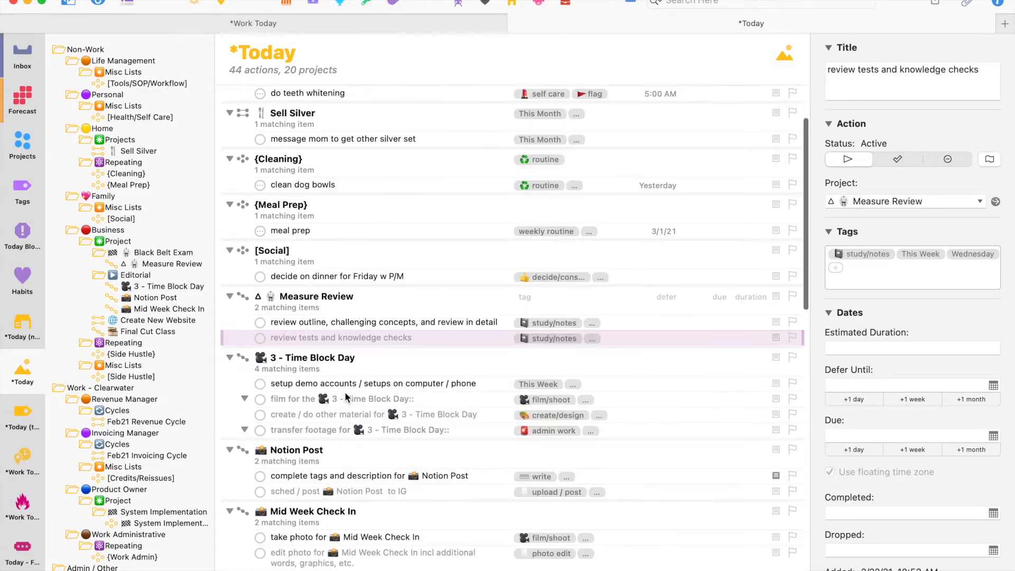
click(306, 467)
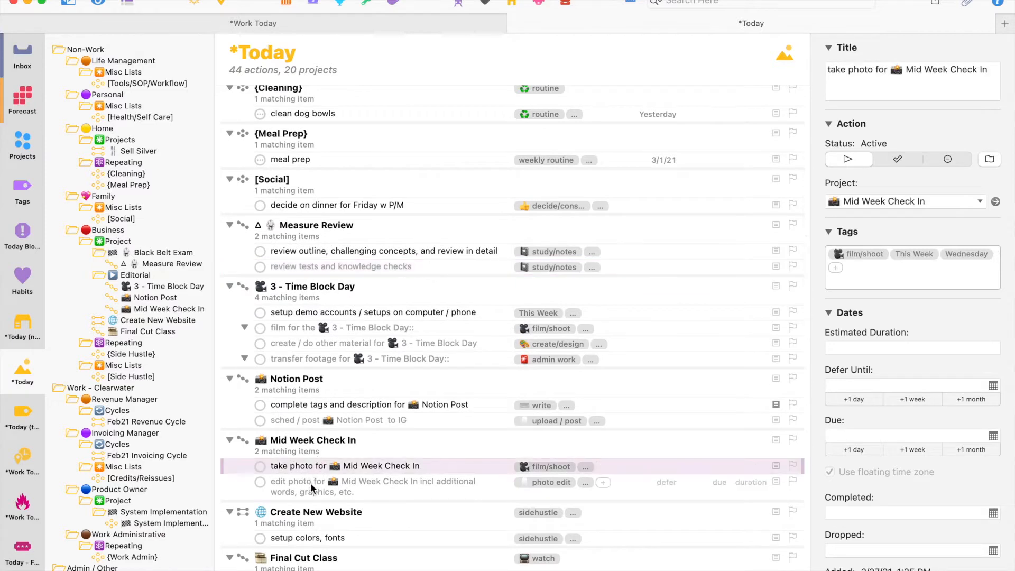
click(309, 485)
scroll(310, 489, down, 1)
scroll(311, 492, down, 3)
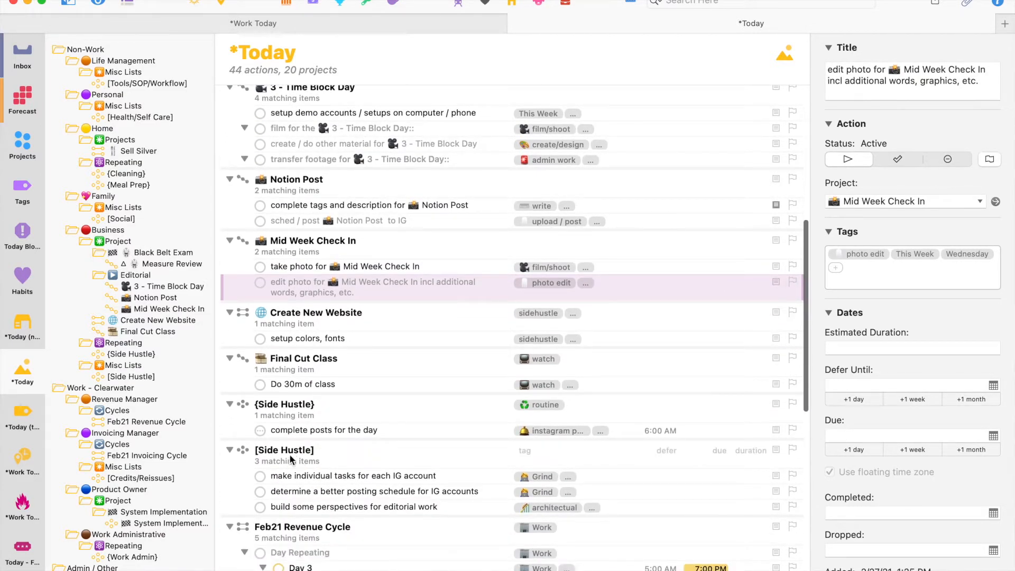
click(307, 479)
click(310, 491)
click(311, 506)
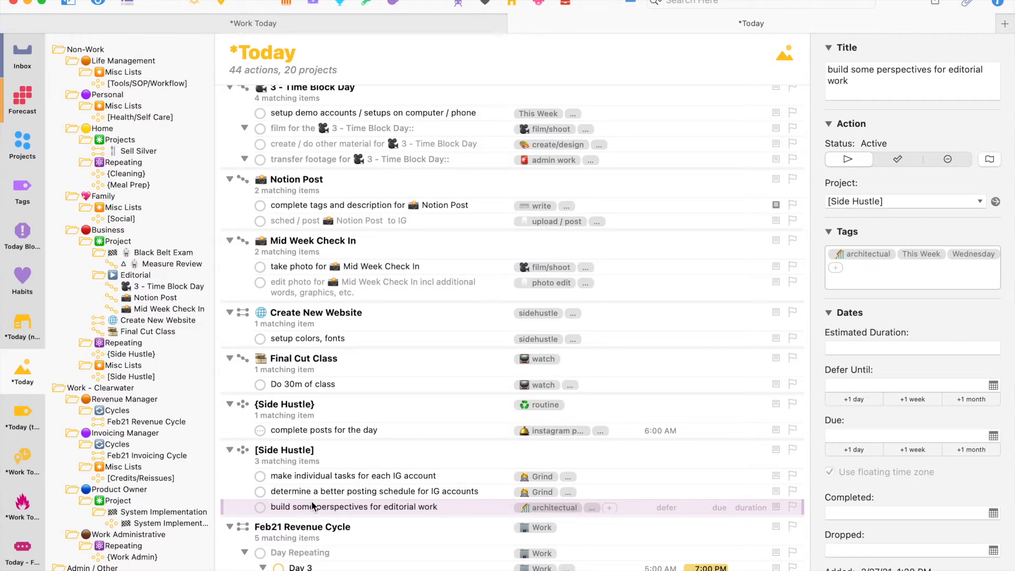
Switch to the Mar 3 Daily Log page in Notion and examine its properties, Meal Log and Blocks table.
key(ctrl+Up)
click(469, 438)
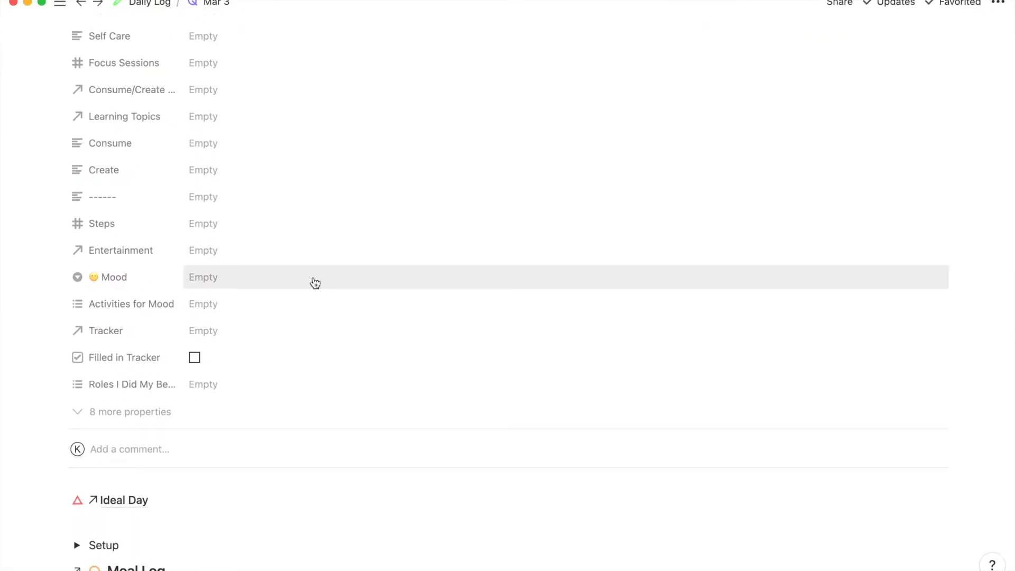
scroll(315, 283, down, 2)
scroll(315, 284, up, 5)
scroll(186, 95, up, 10)
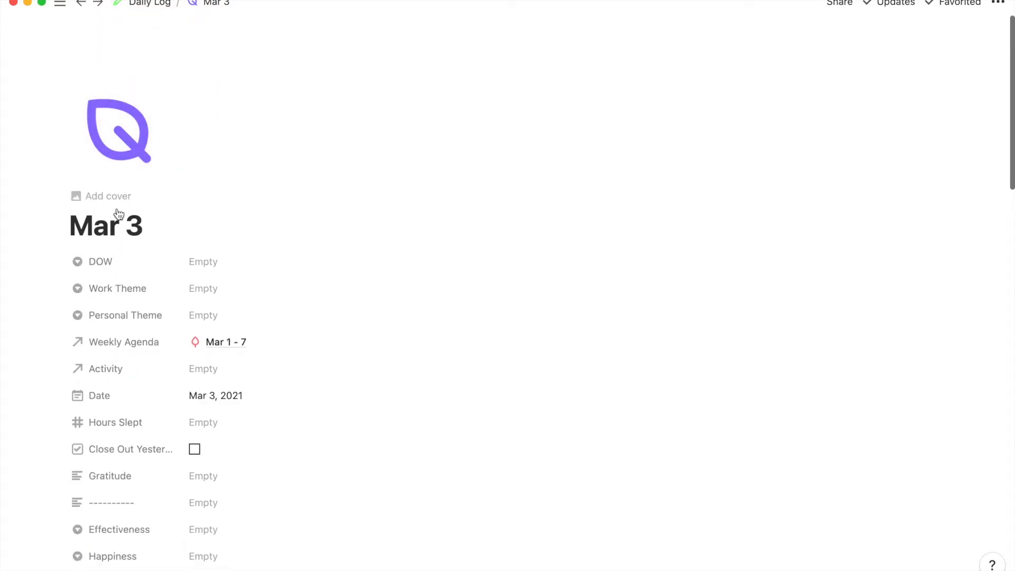
scroll(147, 194, down, 3)
scroll(148, 194, down, 18)
scroll(148, 197, down, 14)
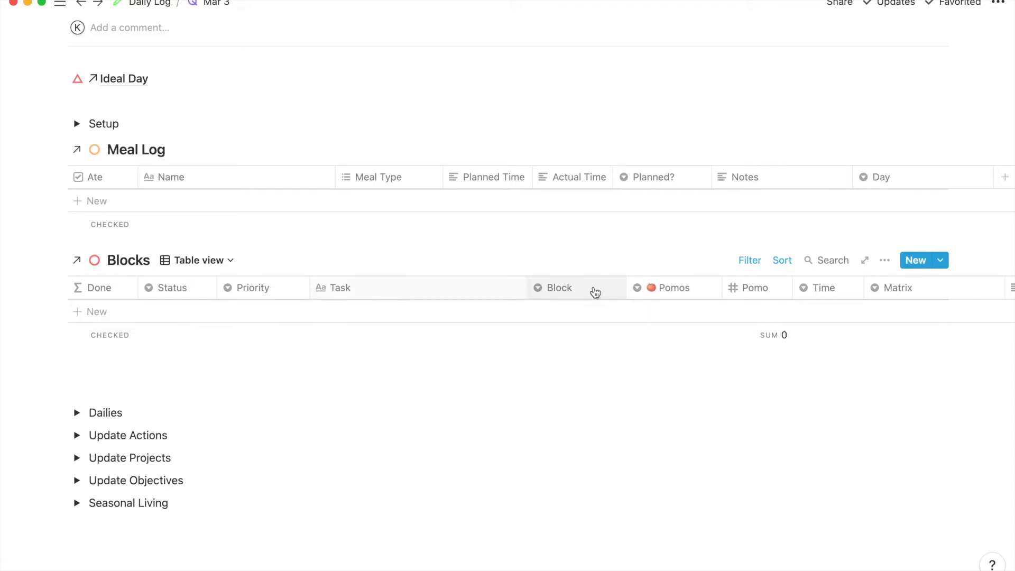
Filter the Blocks table so that its Daily Log relation contains the Mar 3 page.
click(750, 261)
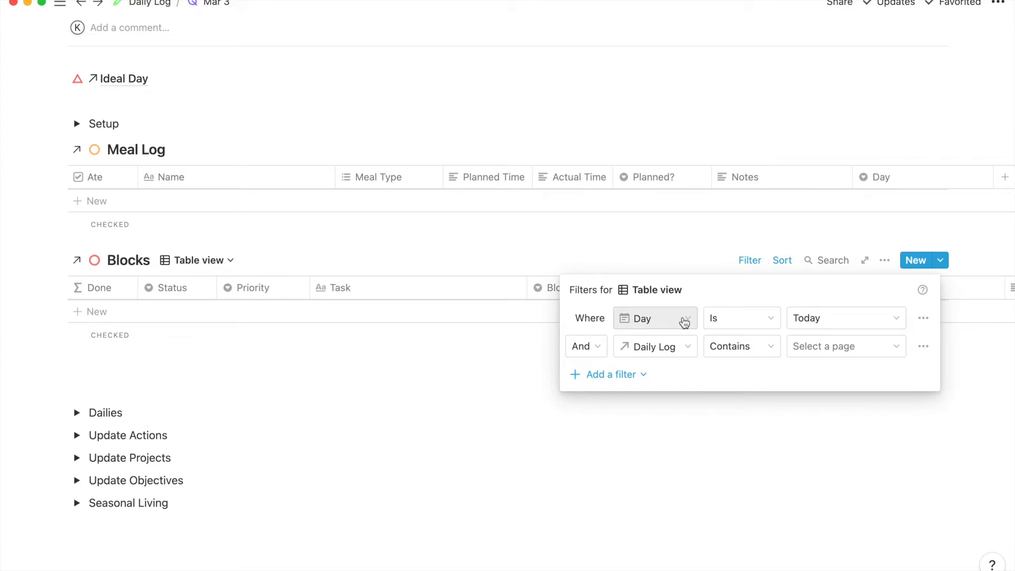
click(809, 350)
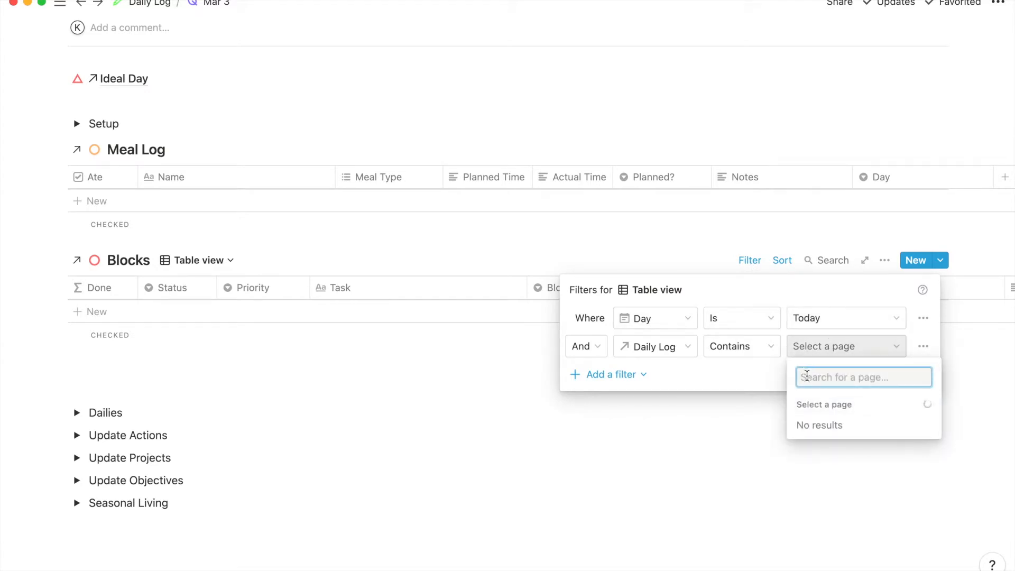
text(mar 3)
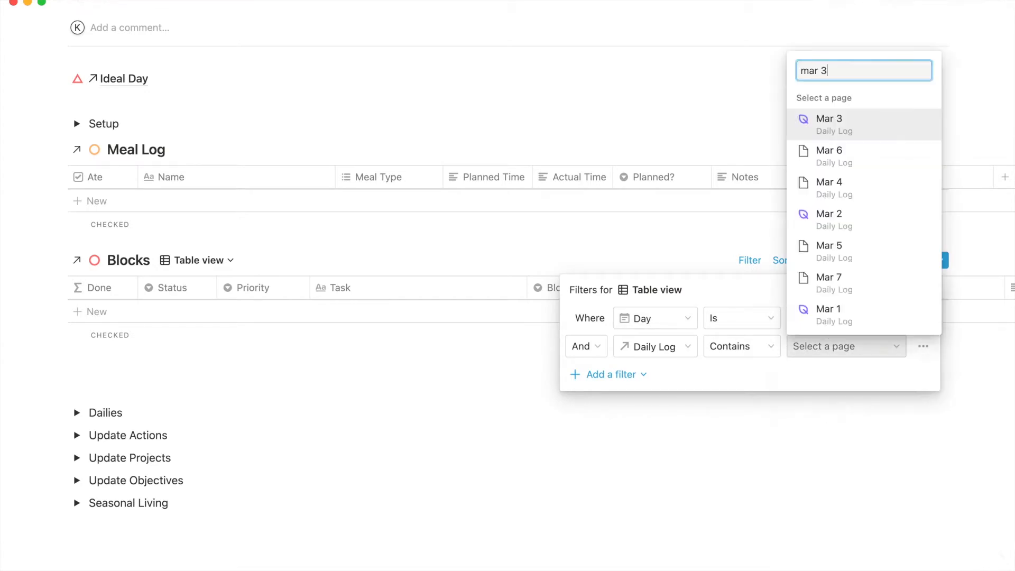
click(868, 130)
click(417, 440)
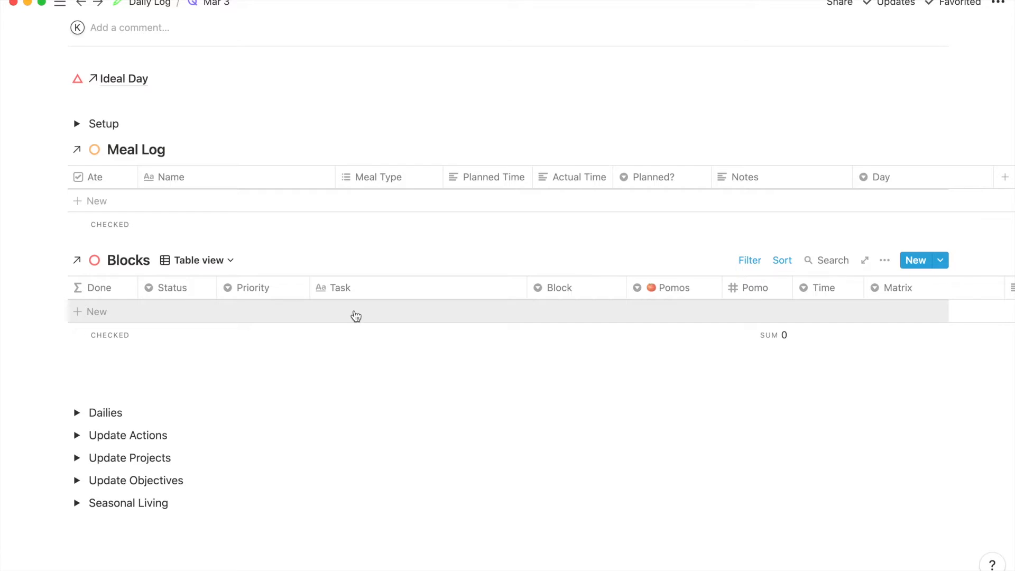
Switch to OmniFocus and examine the *Work Today perspective, including the ARR analysis and BNB opportunity calculation actions.
key(ctrl+Up)
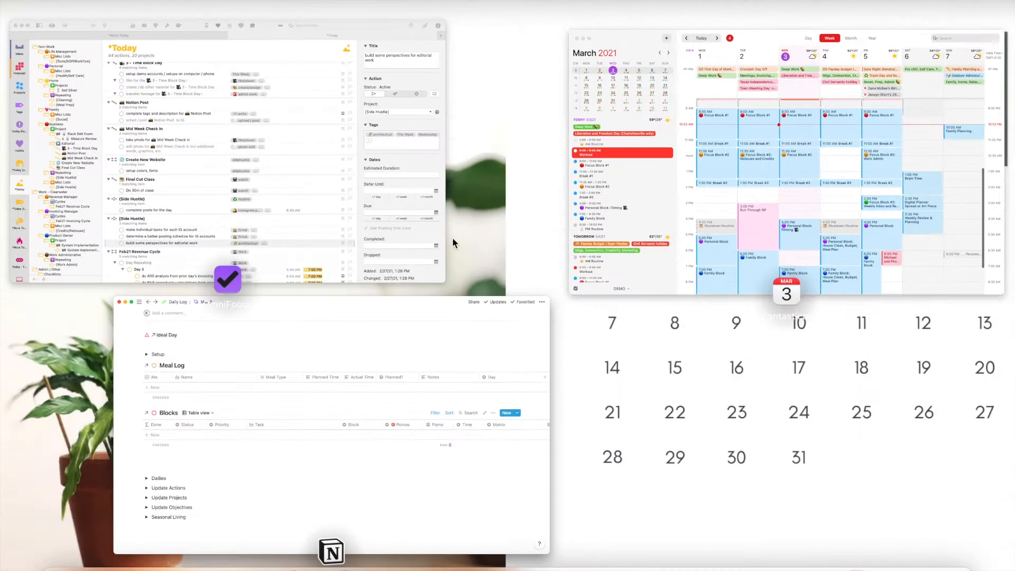
click(203, 186)
scroll(21, 412, down, 5)
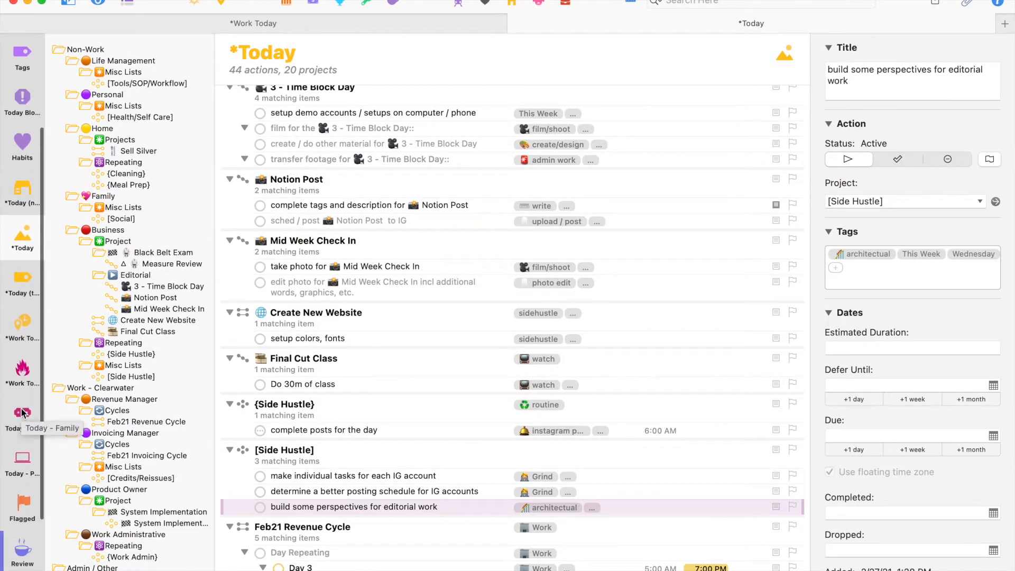
click(20, 376)
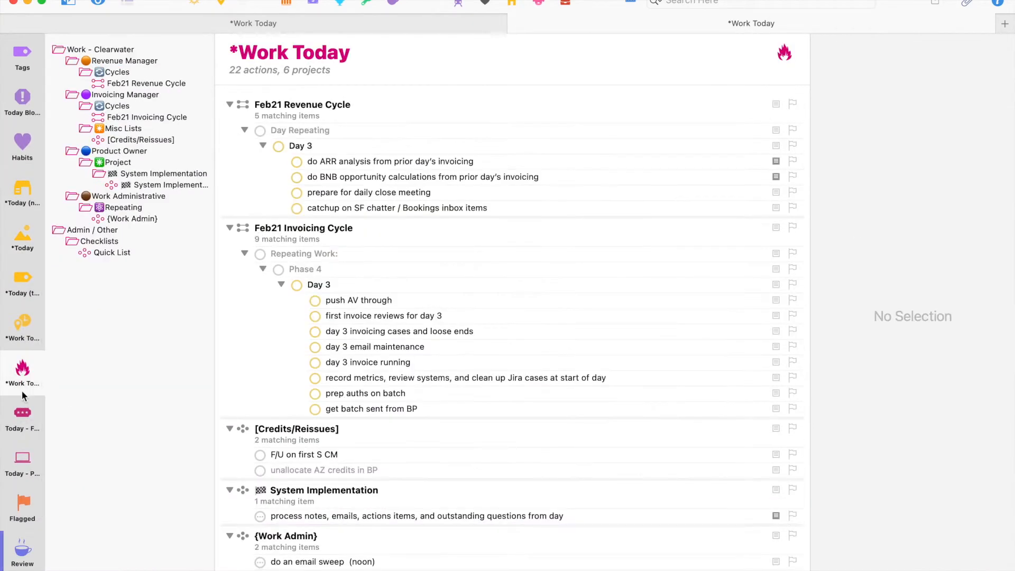
scroll(304, 260, down, 3)
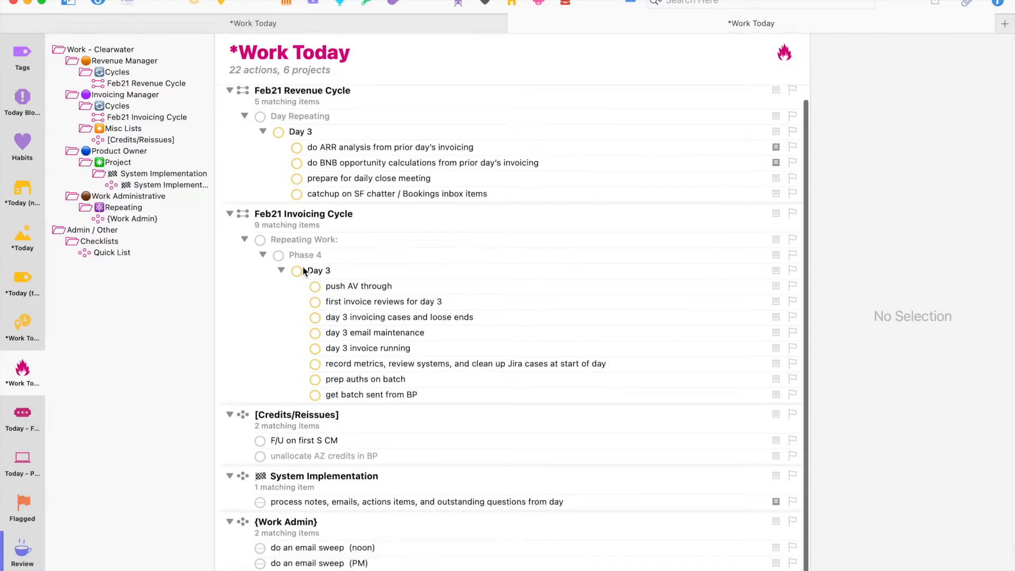
scroll(317, 267, up, 3)
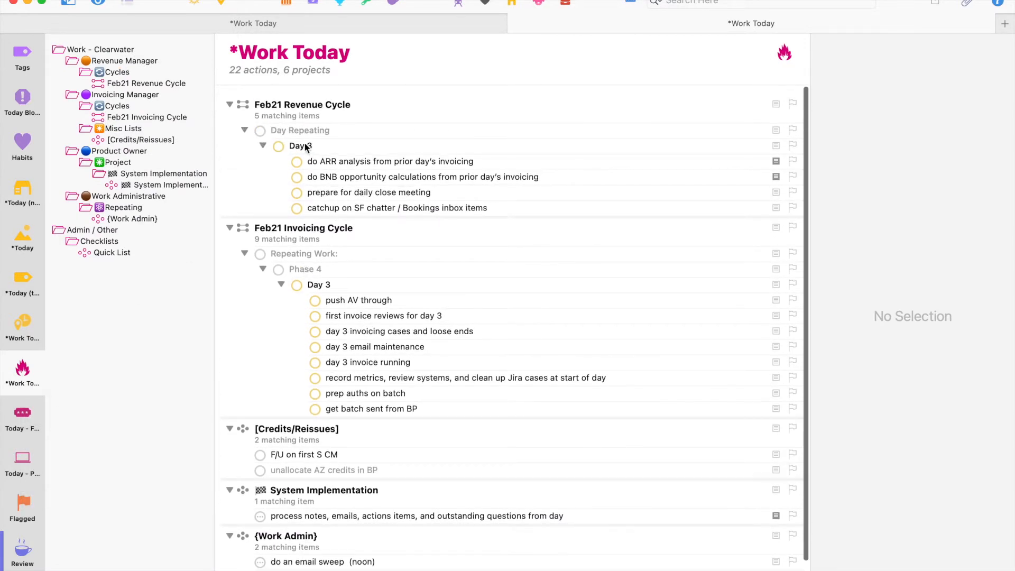
click(336, 163)
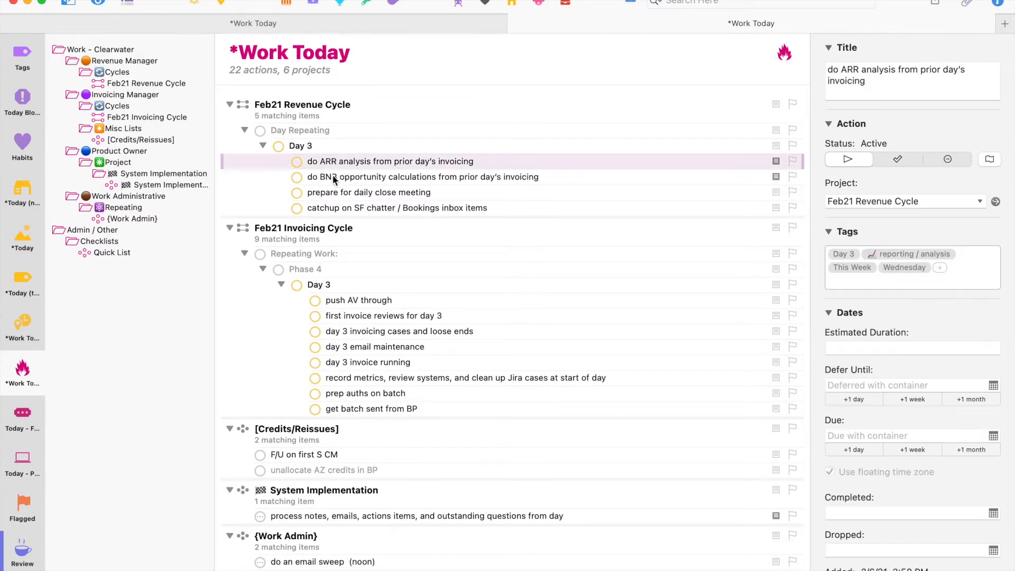
click(333, 178)
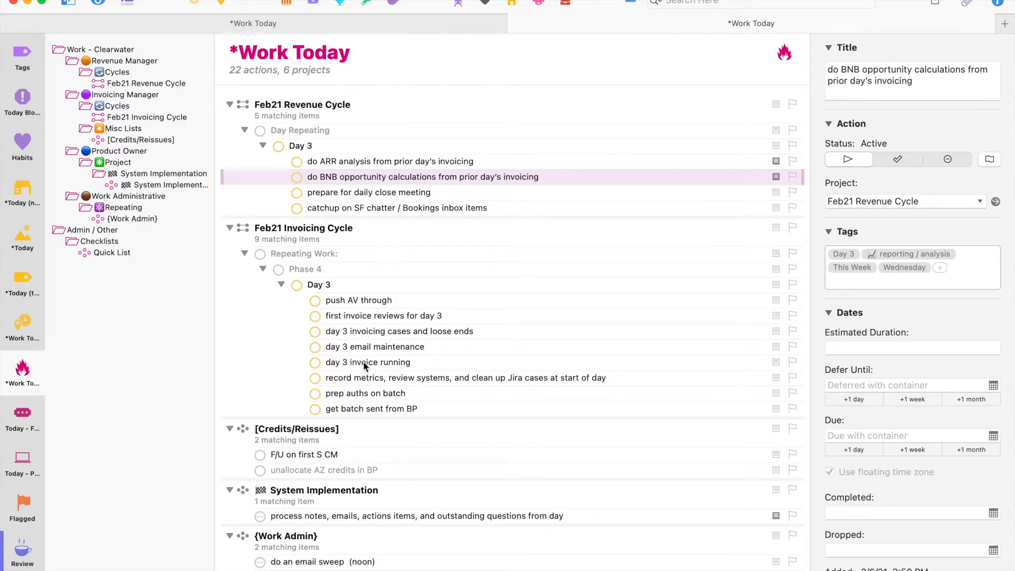
scroll(335, 421, down, 2)
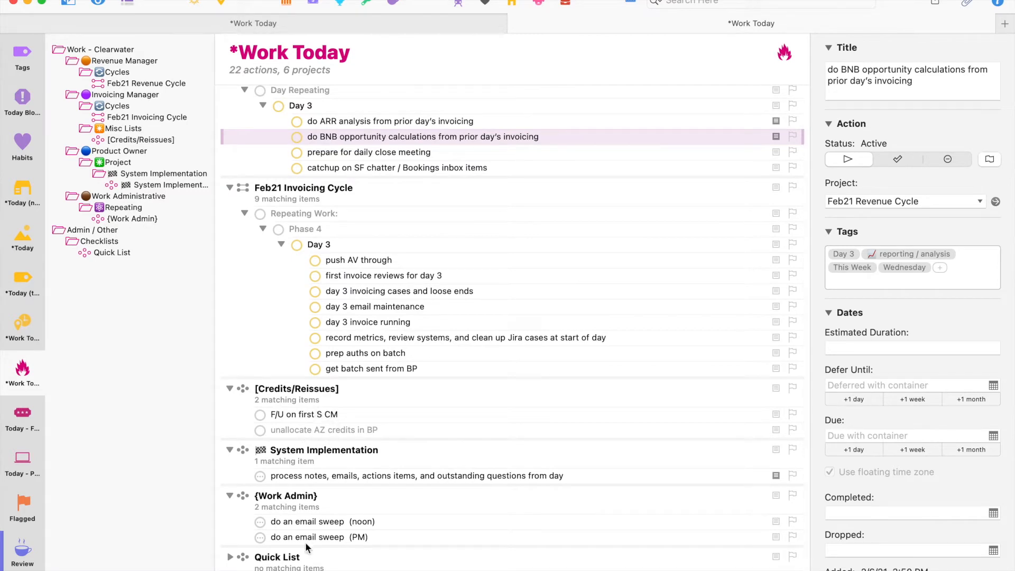
scroll(362, 442, up, 2)
scroll(362, 442, down, 2)
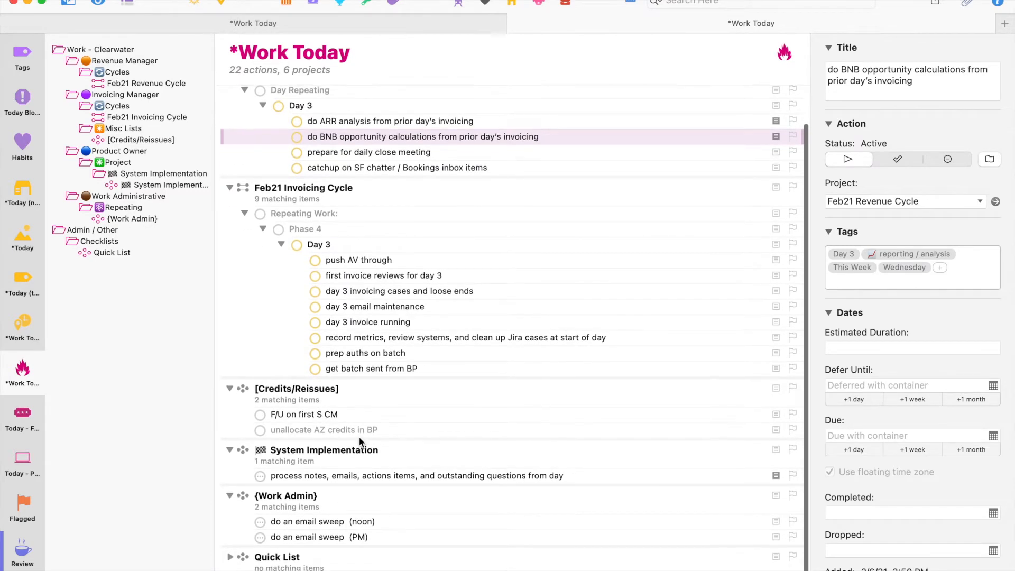
scroll(360, 437, up, 2)
scroll(318, 280, up, 1)
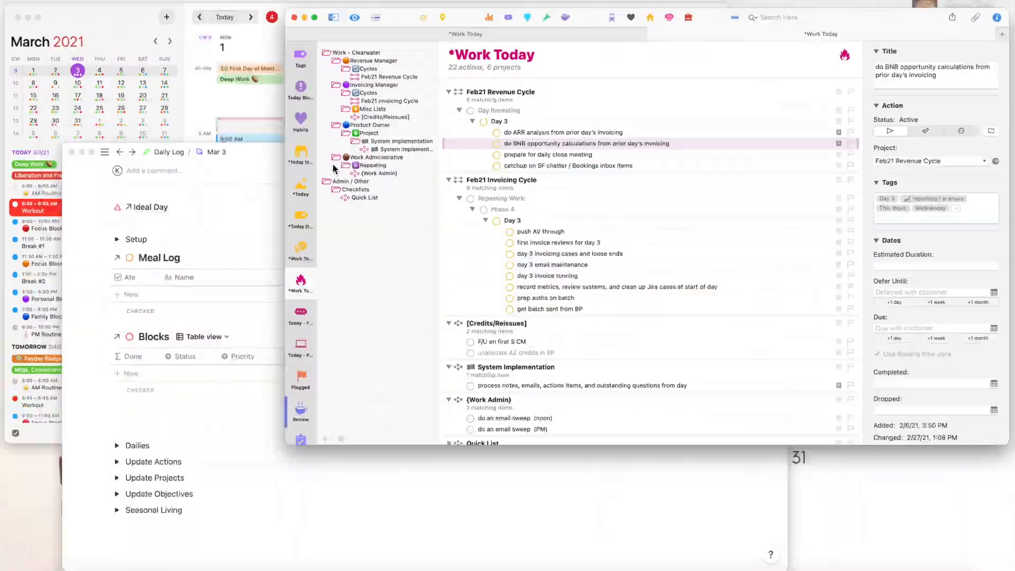
Switch to Notion and add "ARR reporting" and "BNB reporting" as tasks in the Blocks table.
key(ctrl+Up)
click(400, 380)
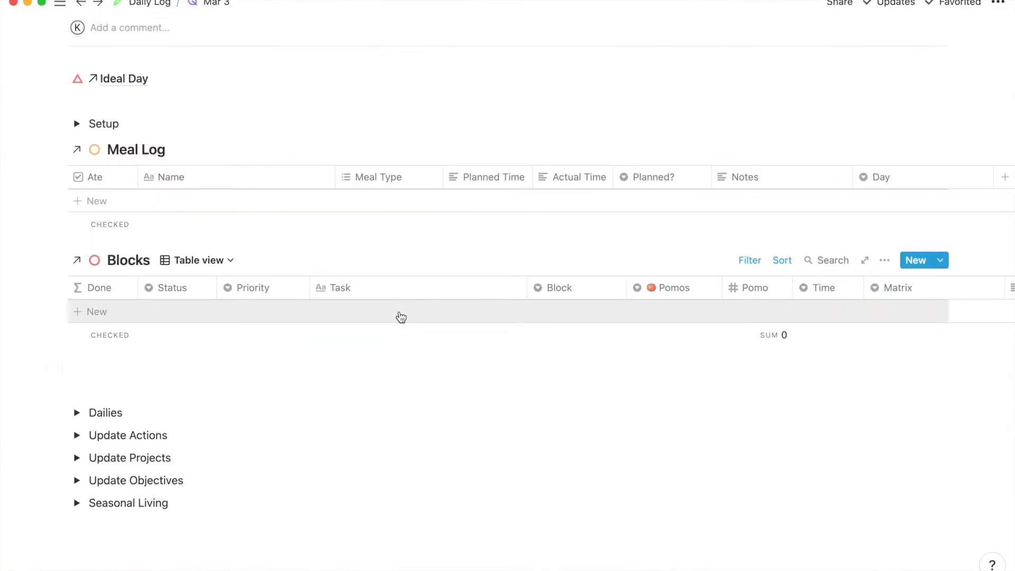
click(348, 375)
text(ARR reporting)
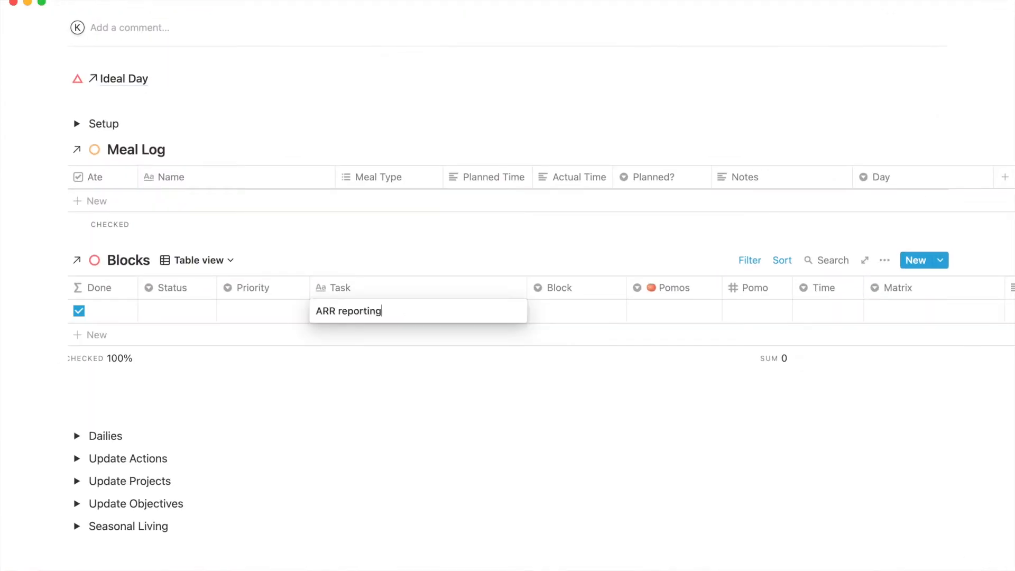
key(Return)
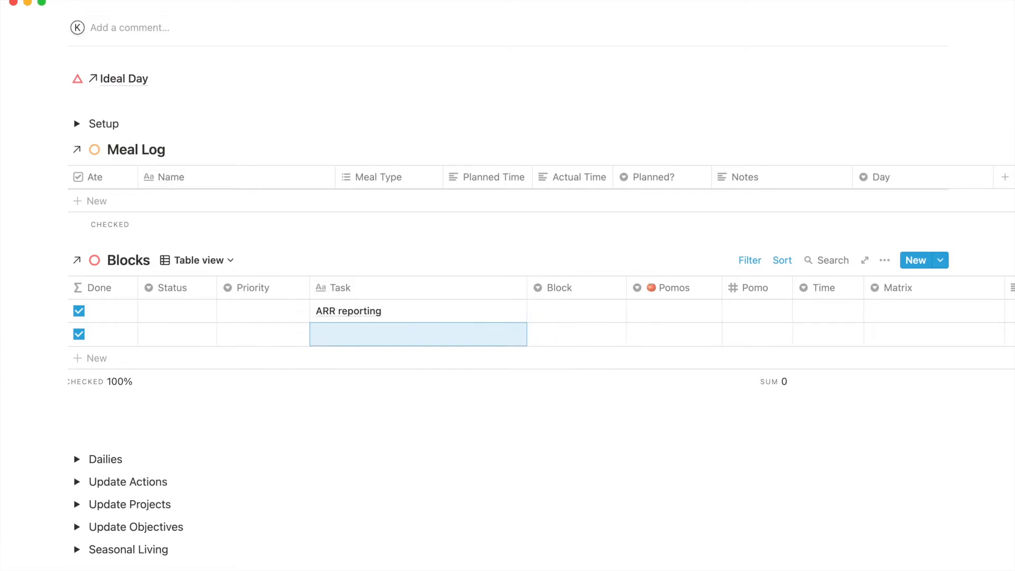
text(BNB reporting)
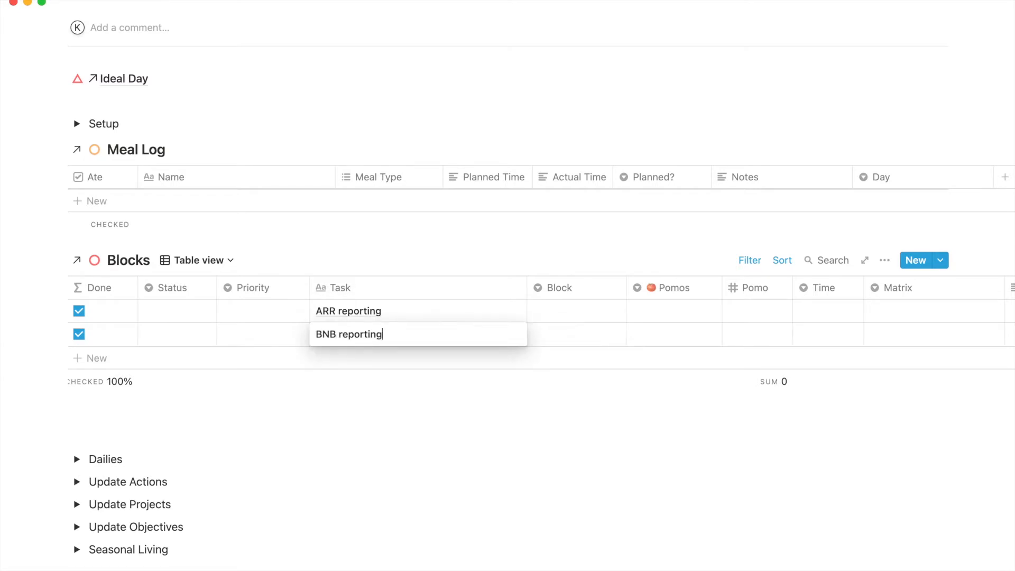
key(Return)
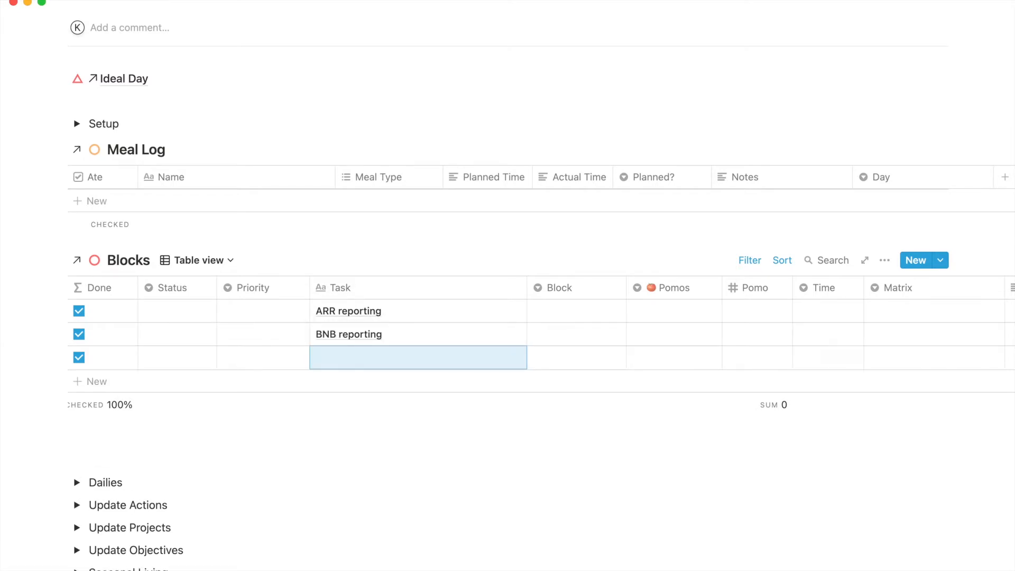
Add the tasks "invoicing queue", "email" and "credits" below BNB reporting in the Blocks table.
text(invoicing)
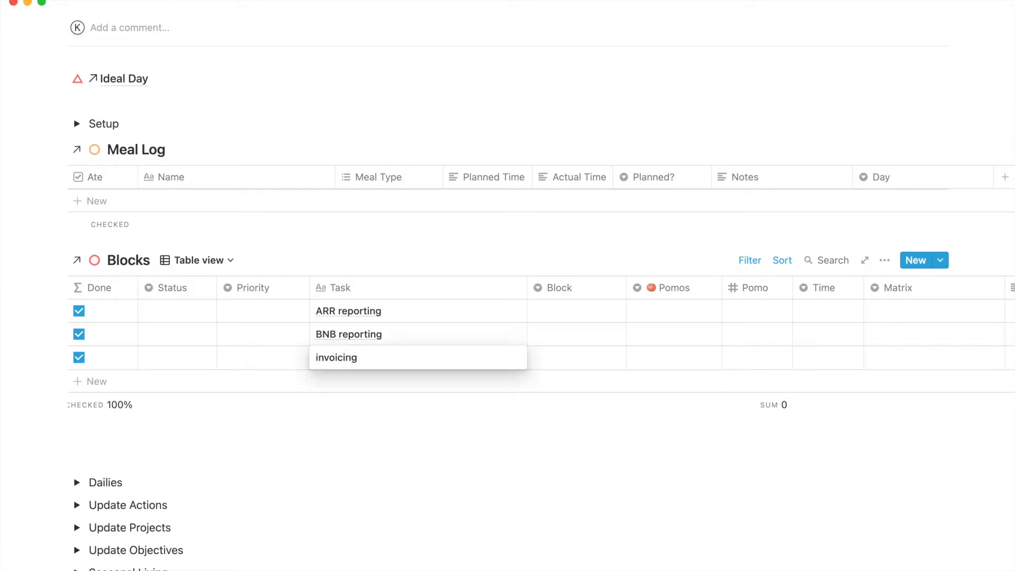
key(Tab)
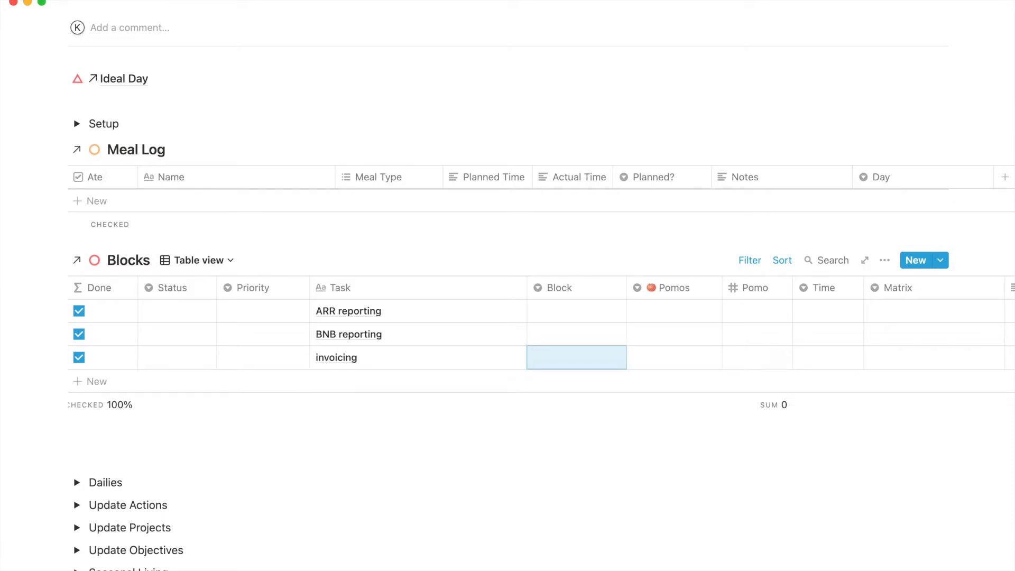
click(399, 356)
text(queue)
key(Return)
text(em)
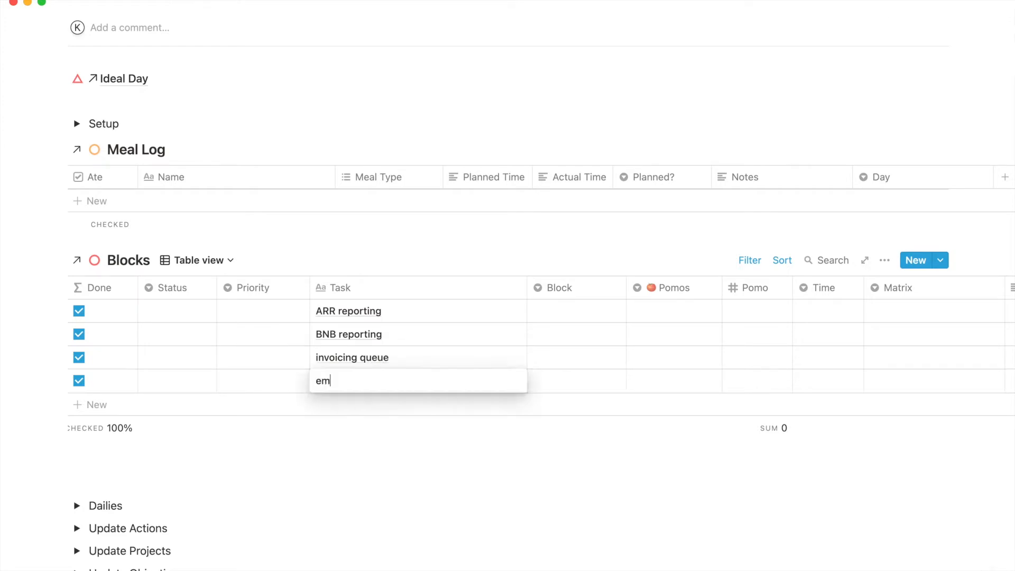
text(ail)
key(Return)
text(cr)
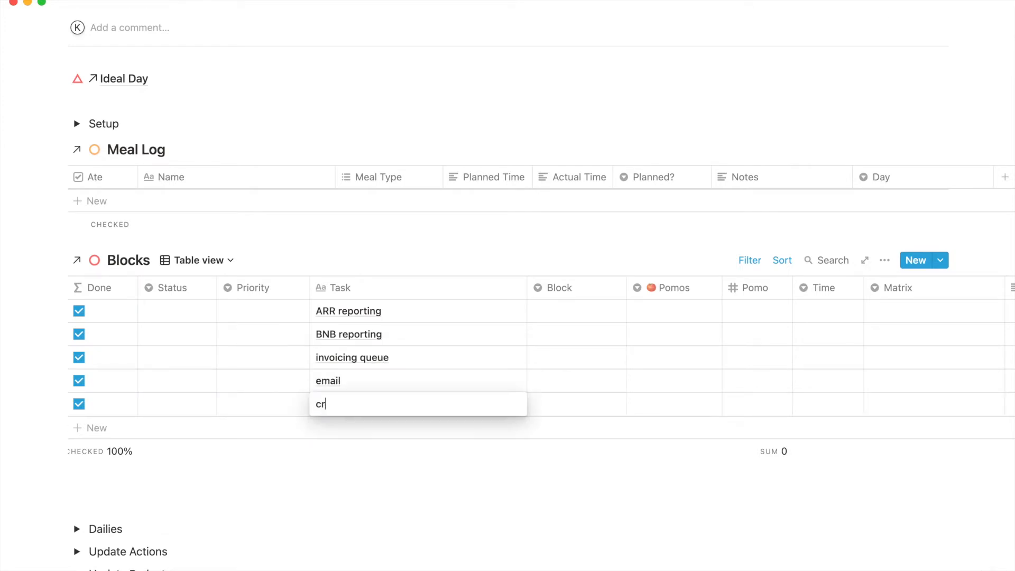
text(edits)
key(Escape)
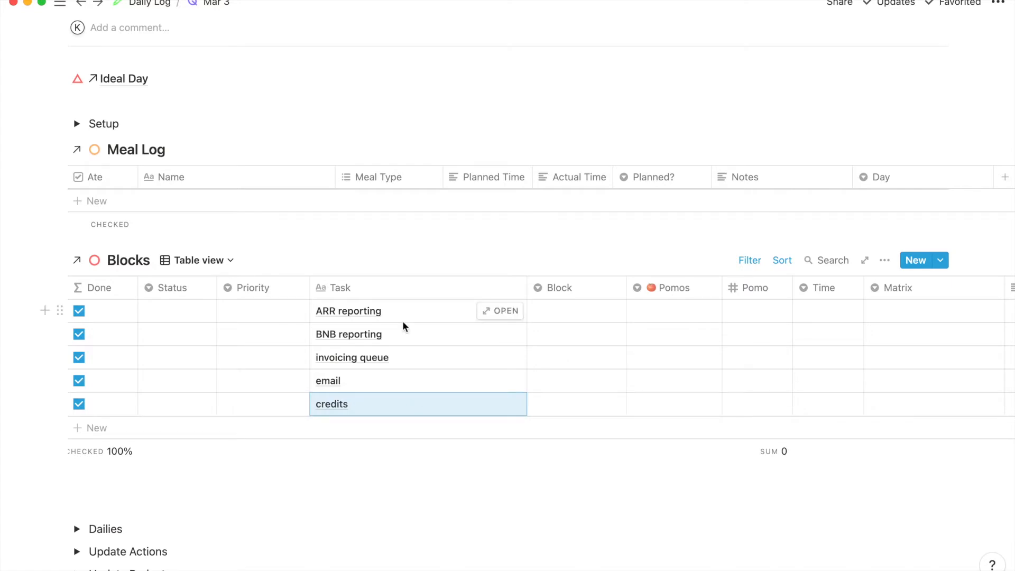
Switch to OmniFocus and check the *Work Today list again for remaining work actions.
key(ctrl+Up)
click(662, 123)
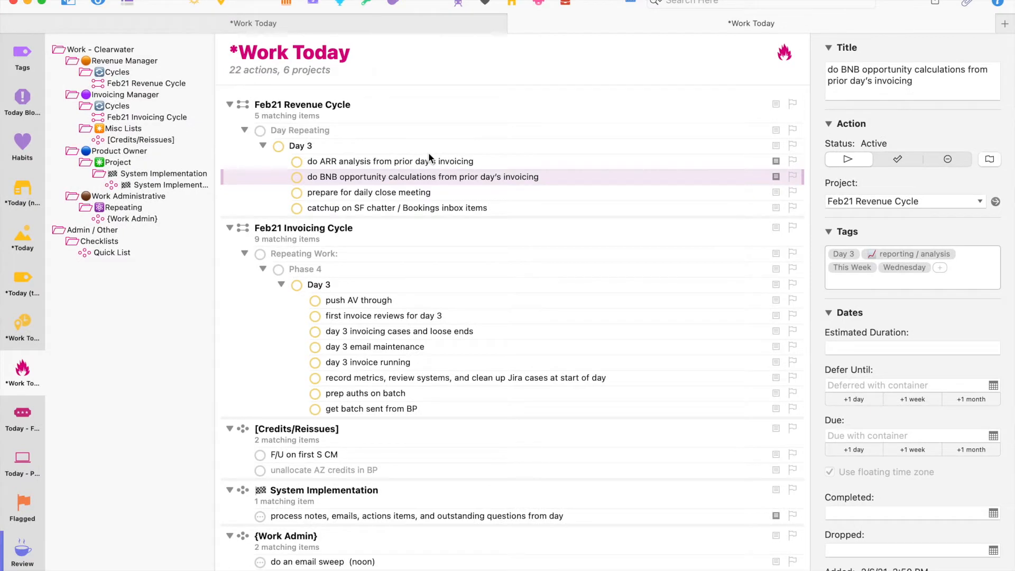
scroll(428, 152, down, 3)
scroll(428, 152, up, 3)
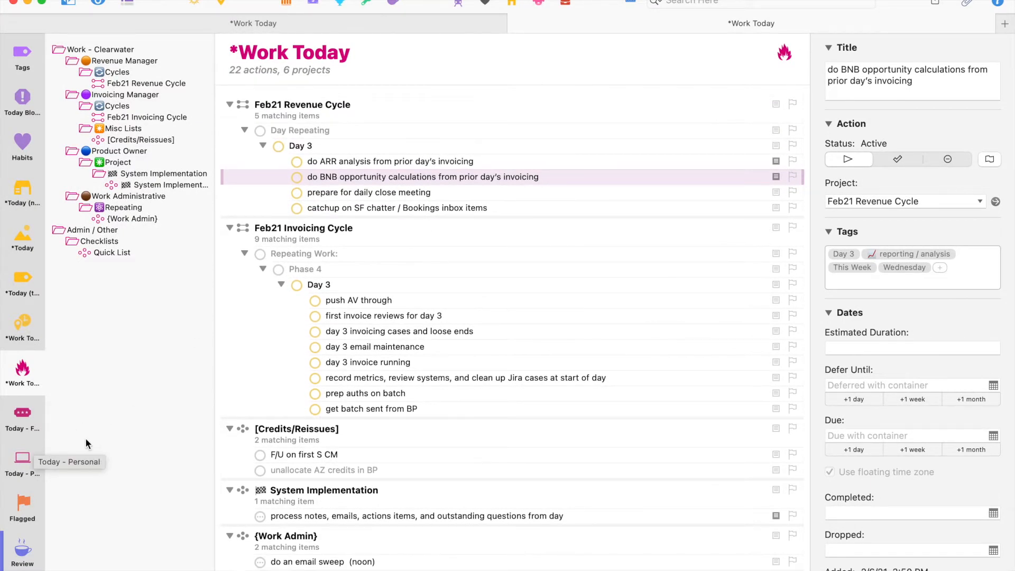
Switch back to Notion and set the priority of the invoicing queue task to 1st Priority.
key(ctrl+Up)
click(267, 373)
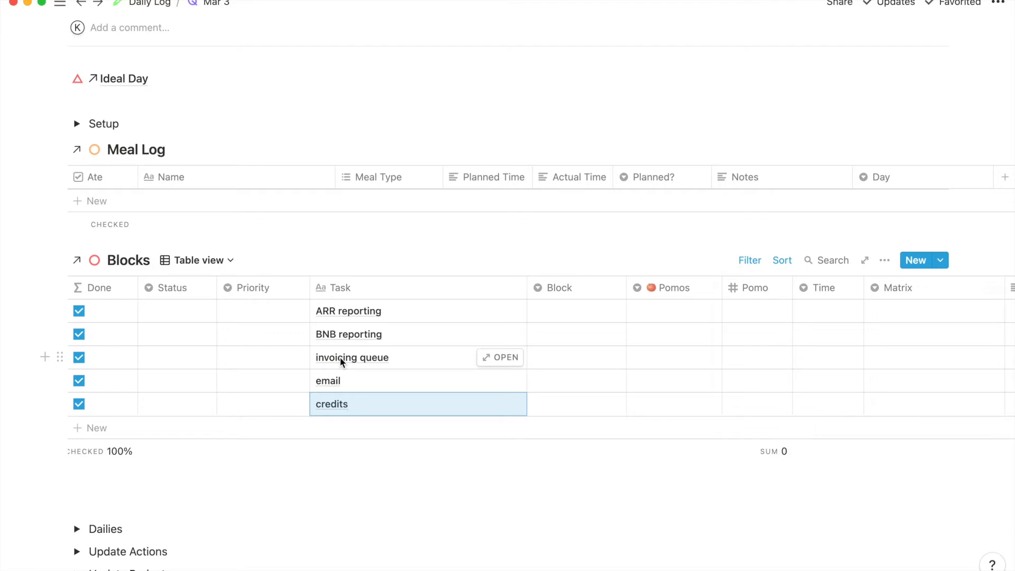
click(265, 314)
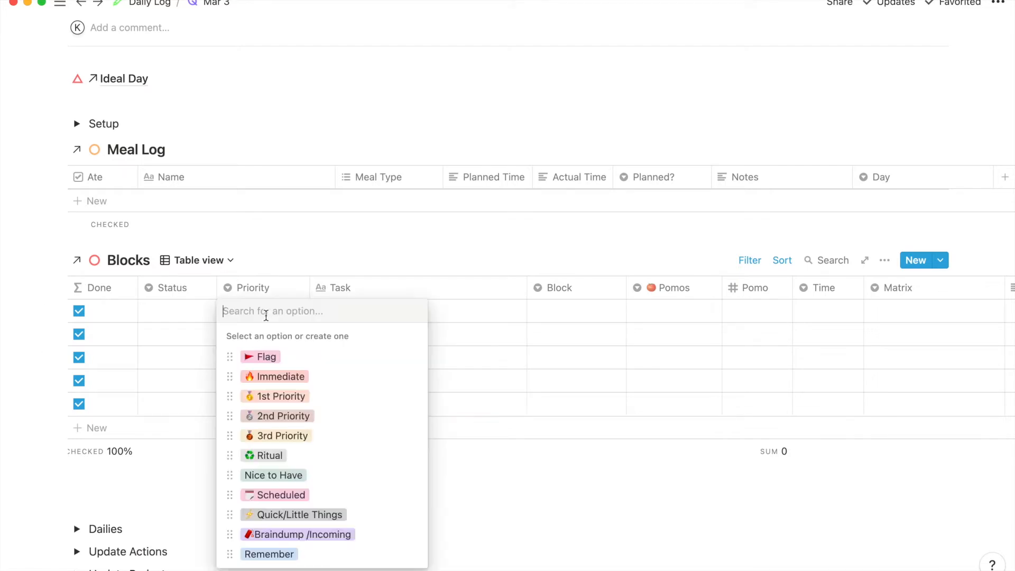
click(297, 261)
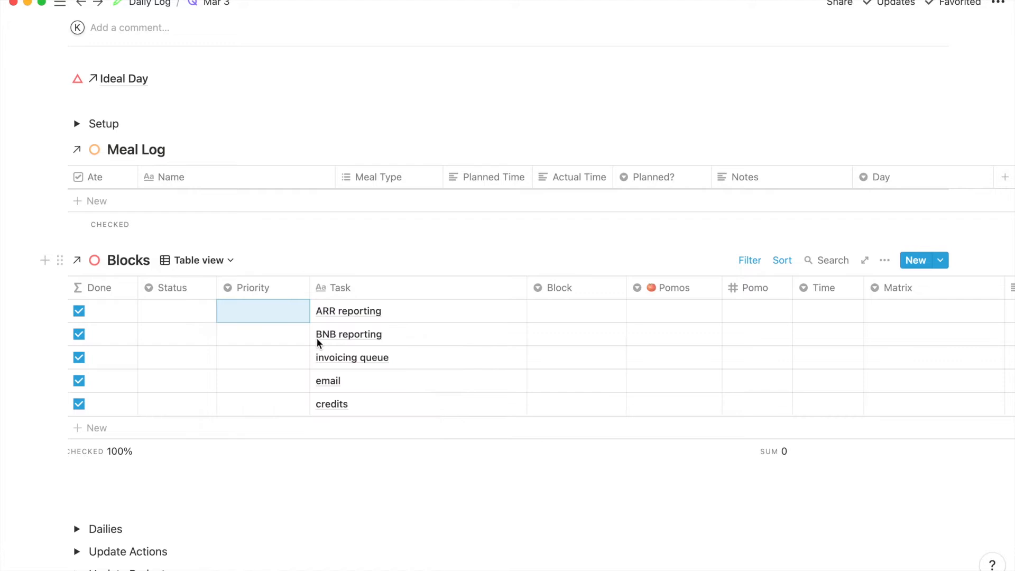
click(287, 356)
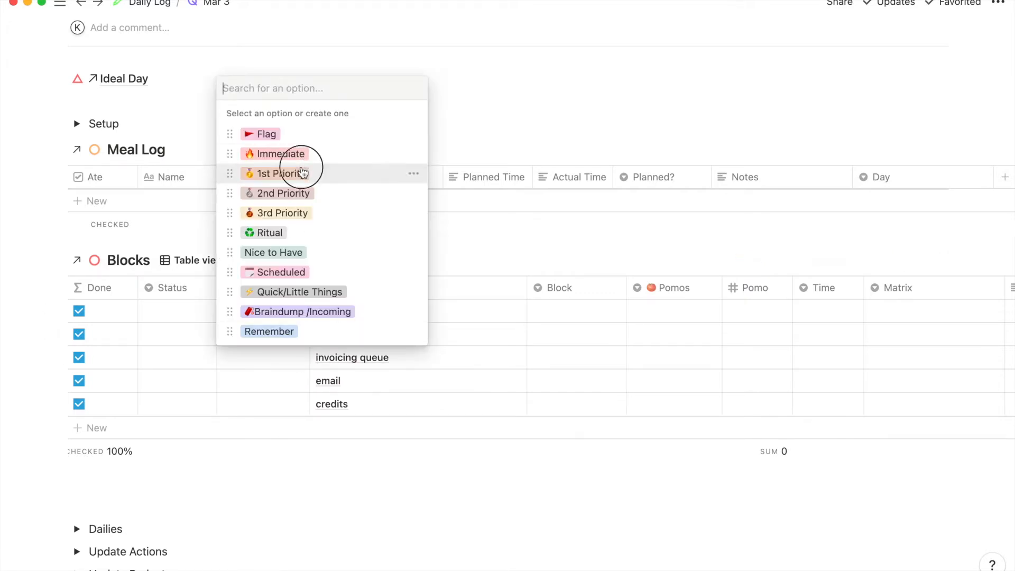
click(302, 174)
Set the priority of ARR reporting to 2nd Priority and BNB reporting to 3rd Priority.
click(273, 334)
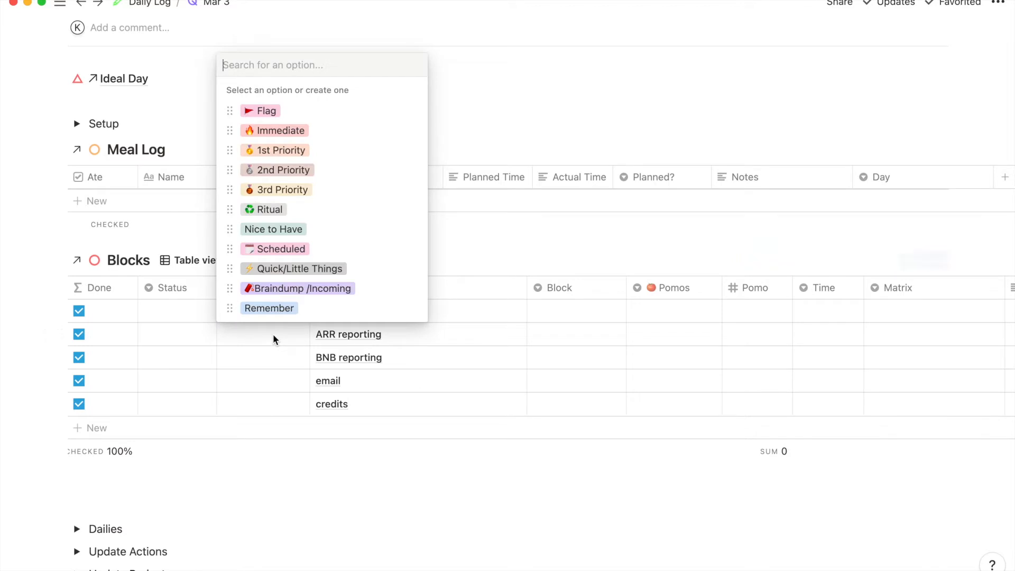
click(286, 171)
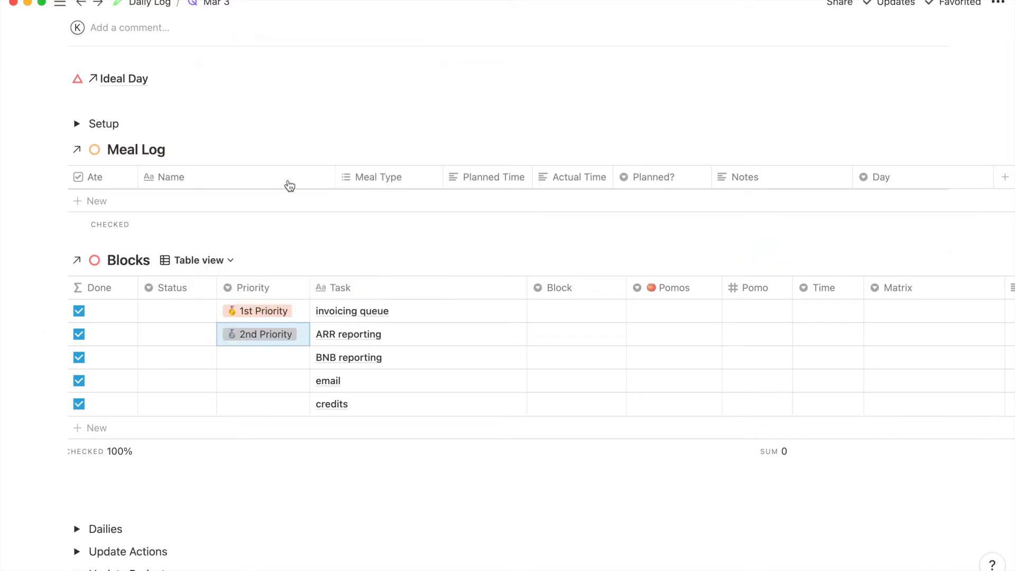
click(277, 356)
click(286, 212)
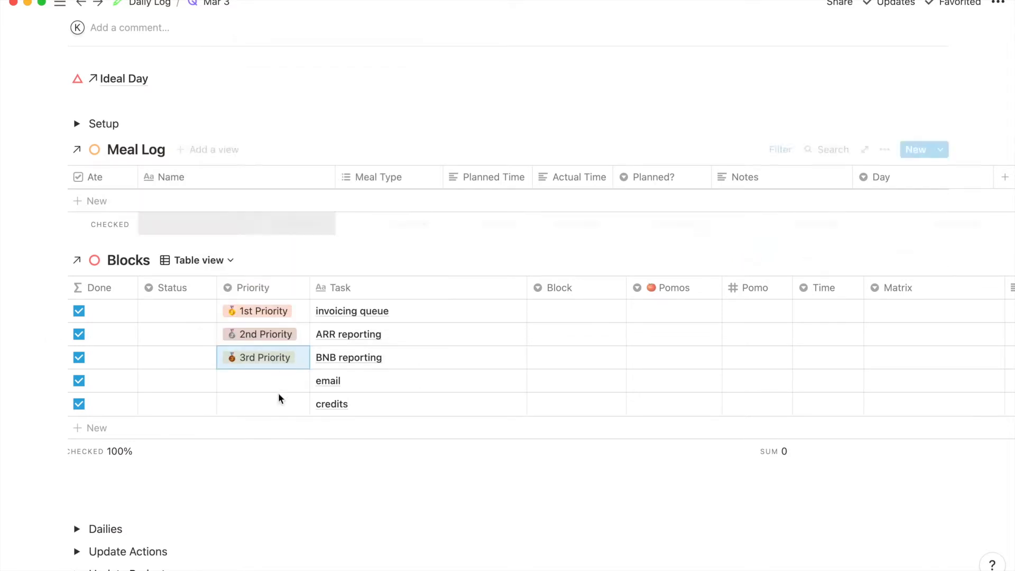
Set the priority of the email and credits tasks to Nice to Have.
click(272, 381)
click(291, 275)
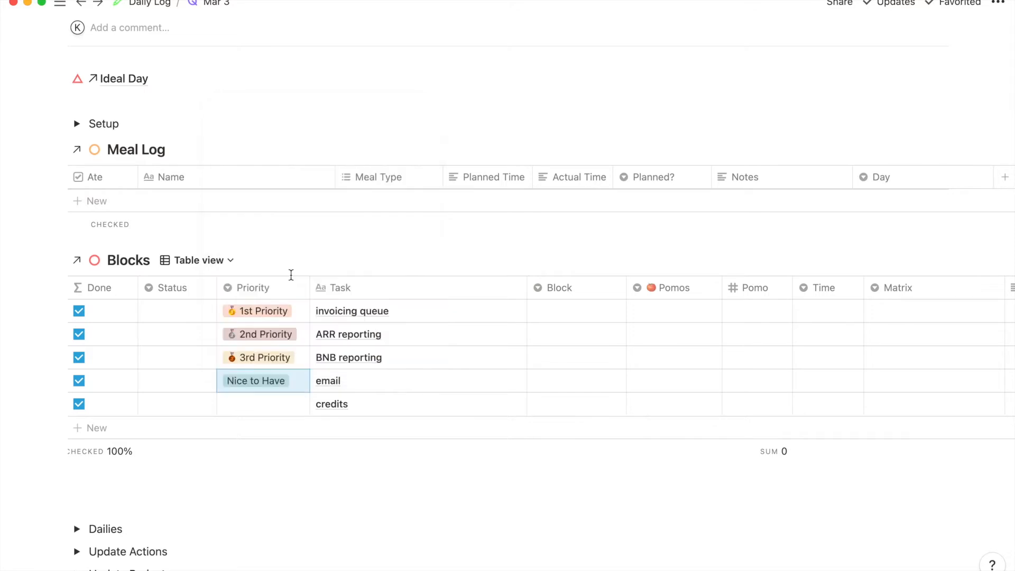
click(272, 403)
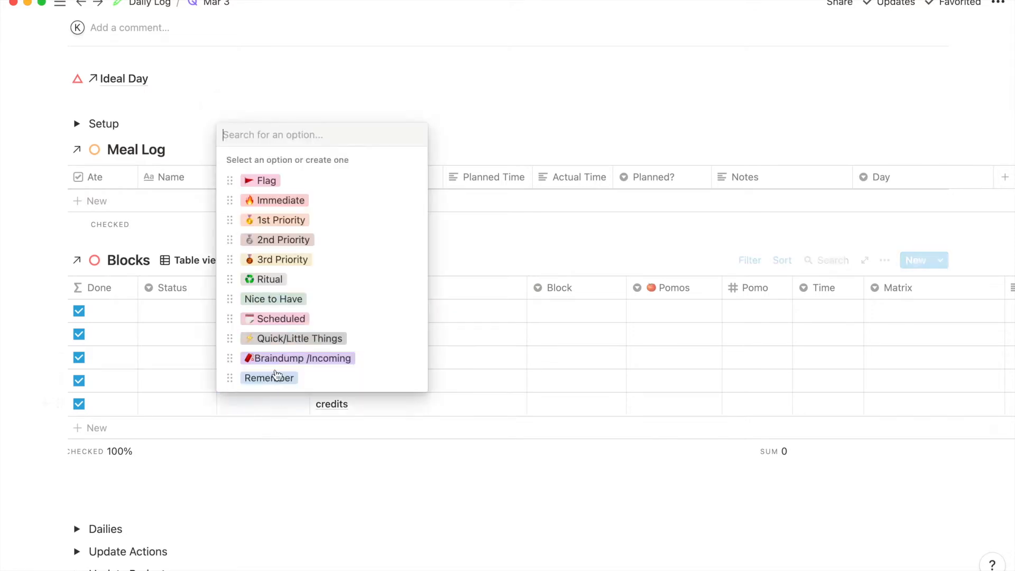
click(292, 301)
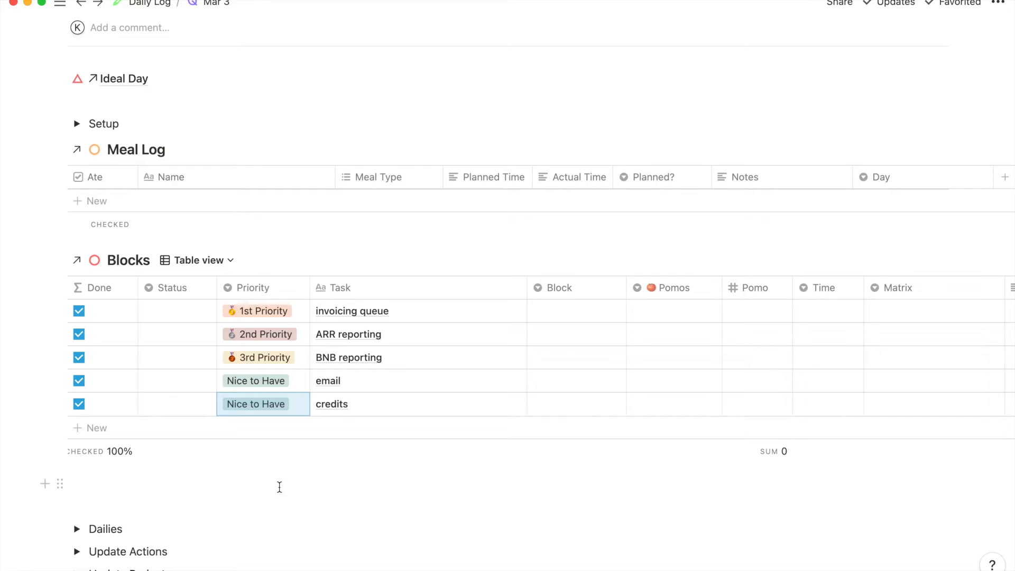
Set the status of the invoicing queue task to Not Started and copy that status to the other four tasks.
click(200, 312)
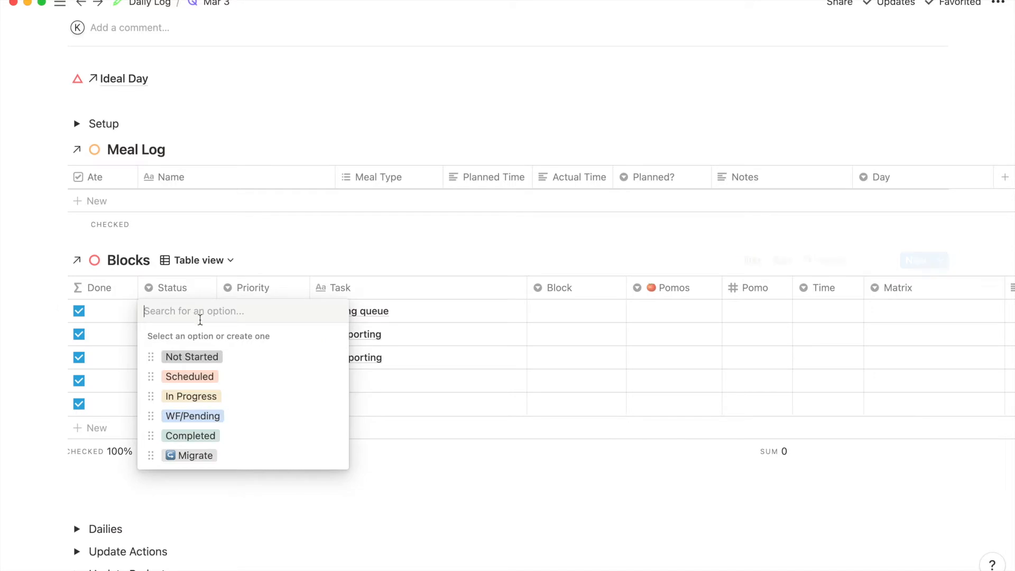
click(192, 356)
key(super+c)
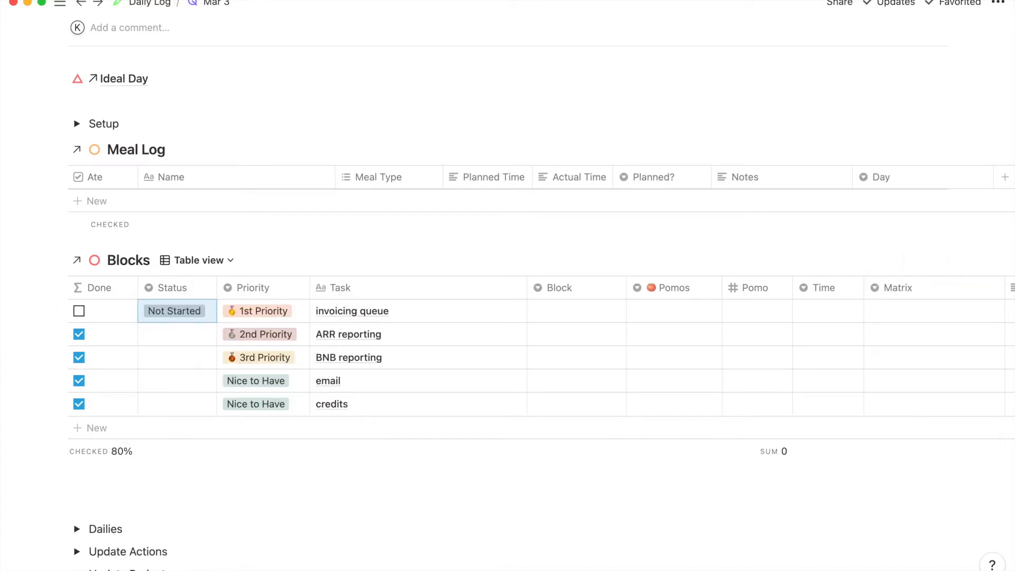
key(Down)
key(super+v)
key(Down)
key(super+v)
key(Down)
key(super+v)
key(Down)
key(super+v)
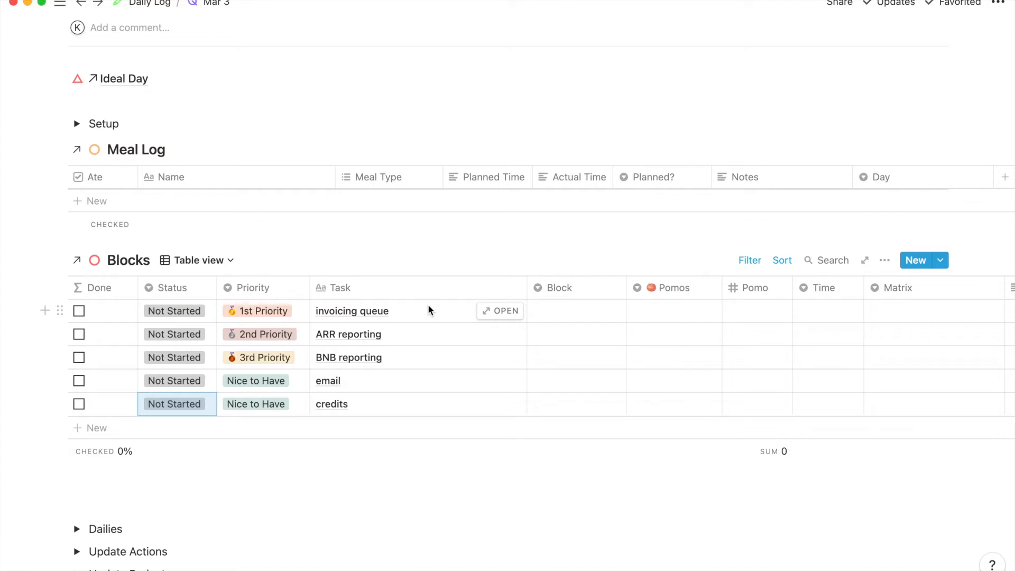
Set the Pomos estimate to 3 for invoicing queue and to 4 for both ARR reporting and BNB reporting.
click(653, 309)
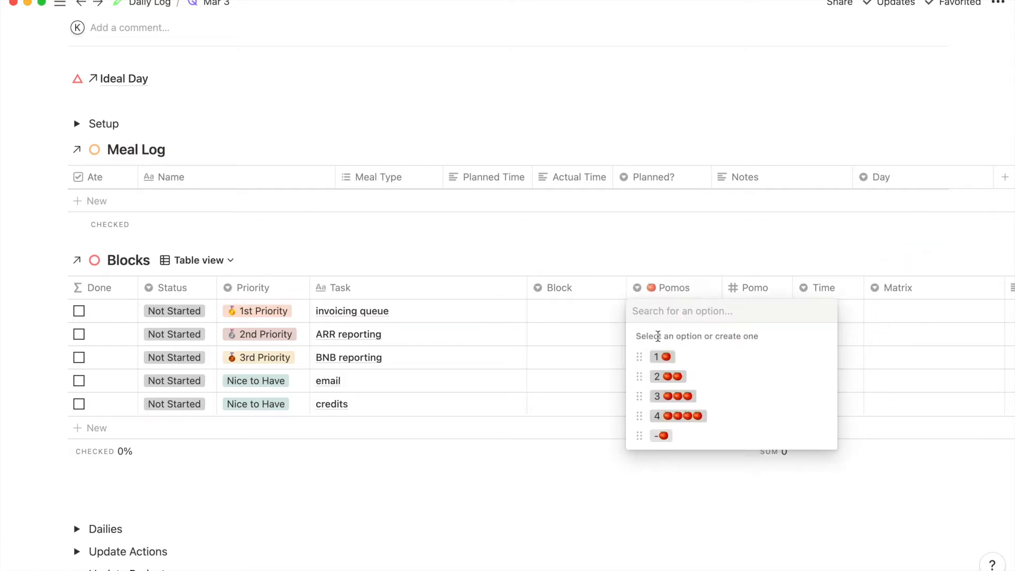
click(673, 397)
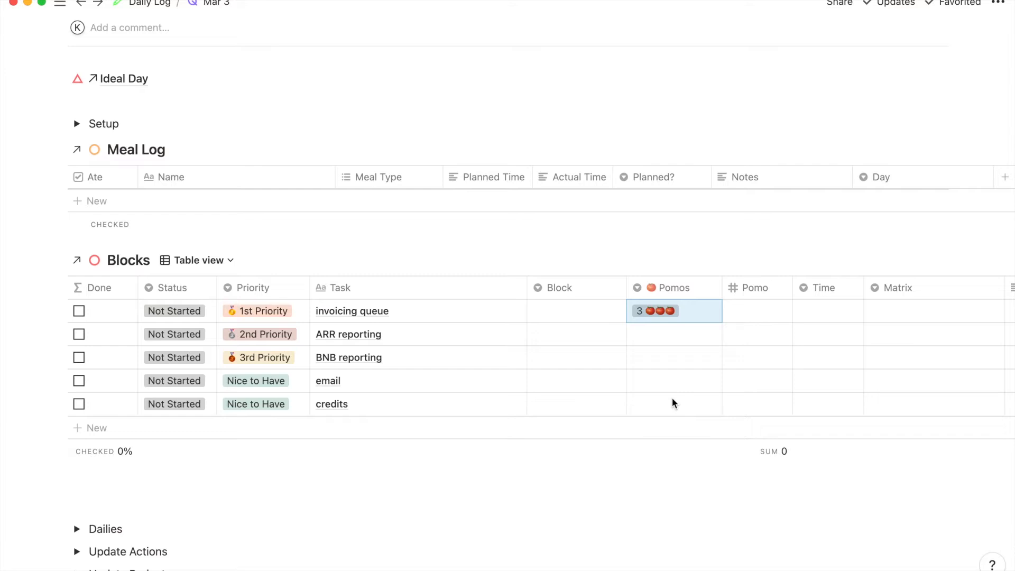
click(672, 337)
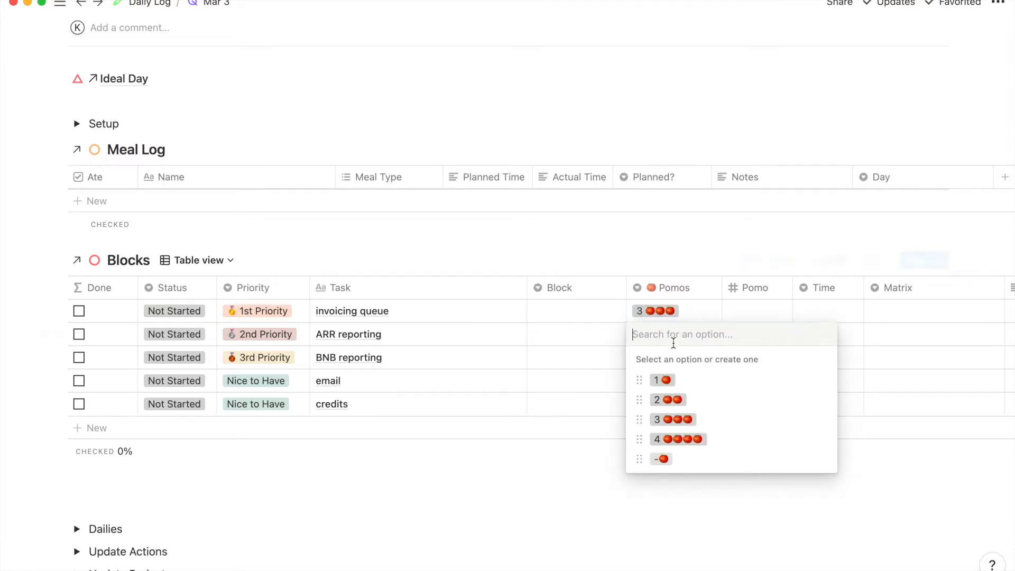
click(671, 438)
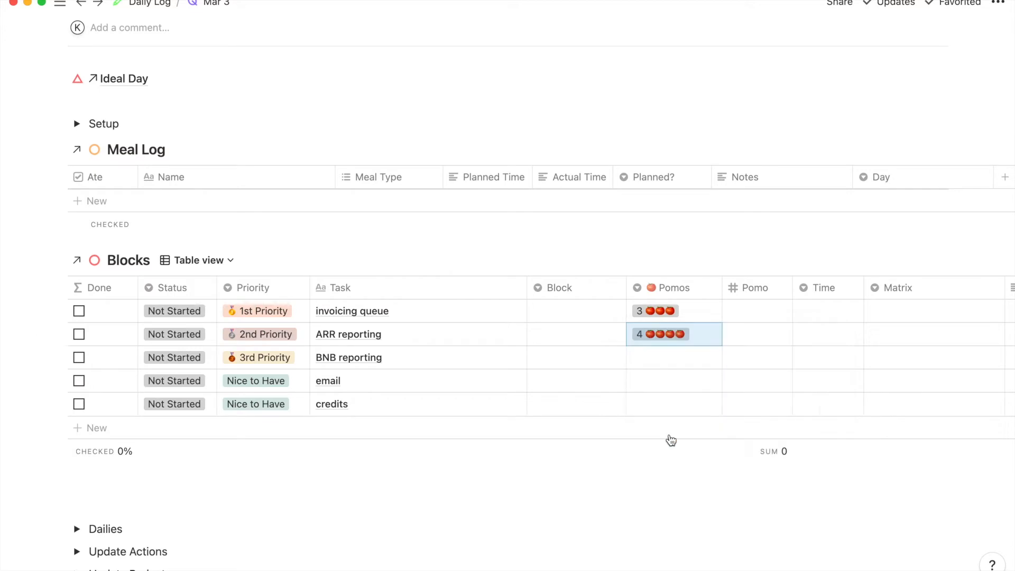
click(654, 360)
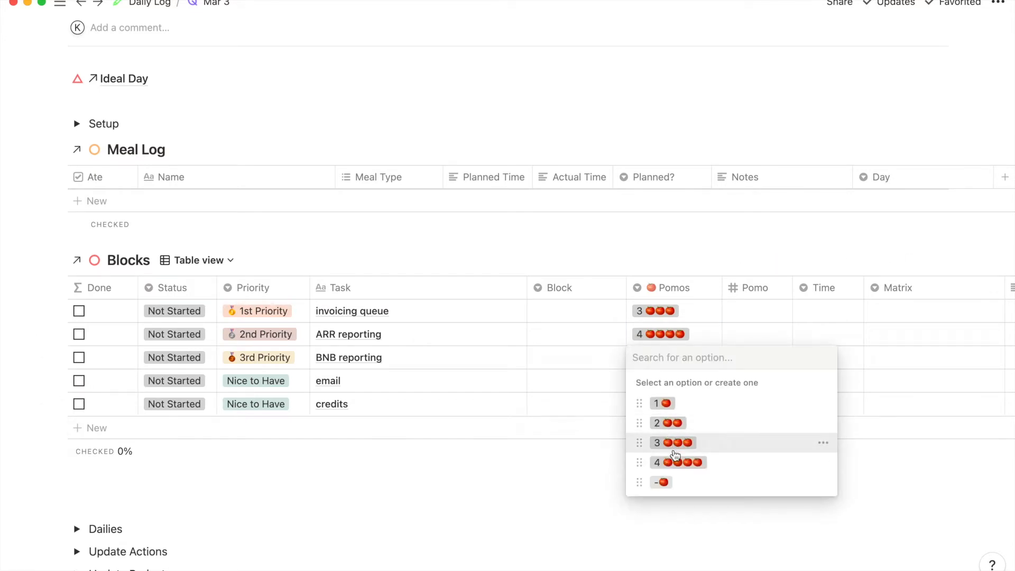
click(674, 463)
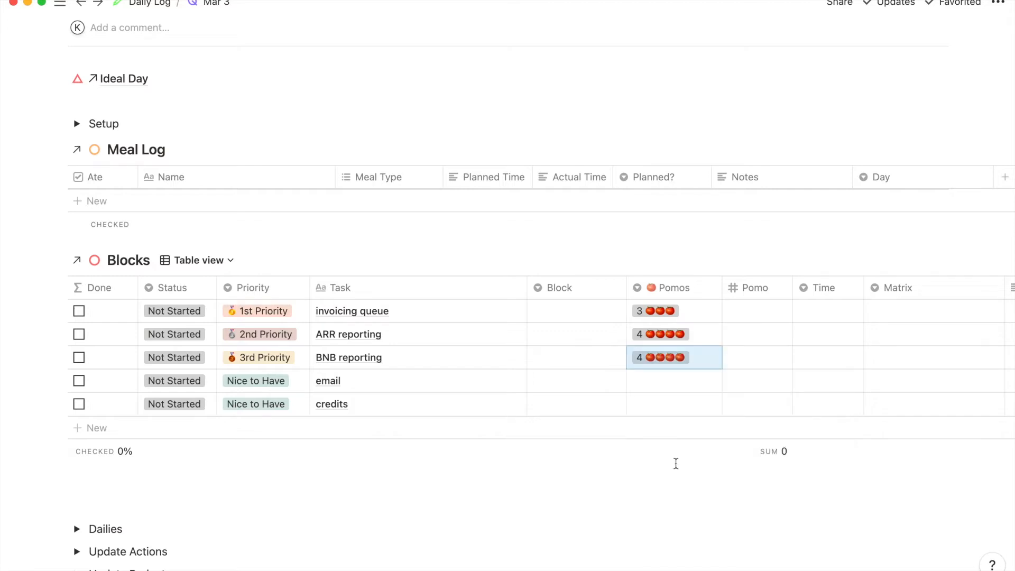
Set the Pomos estimate of the email and credits tasks to 1 each.
click(661, 381)
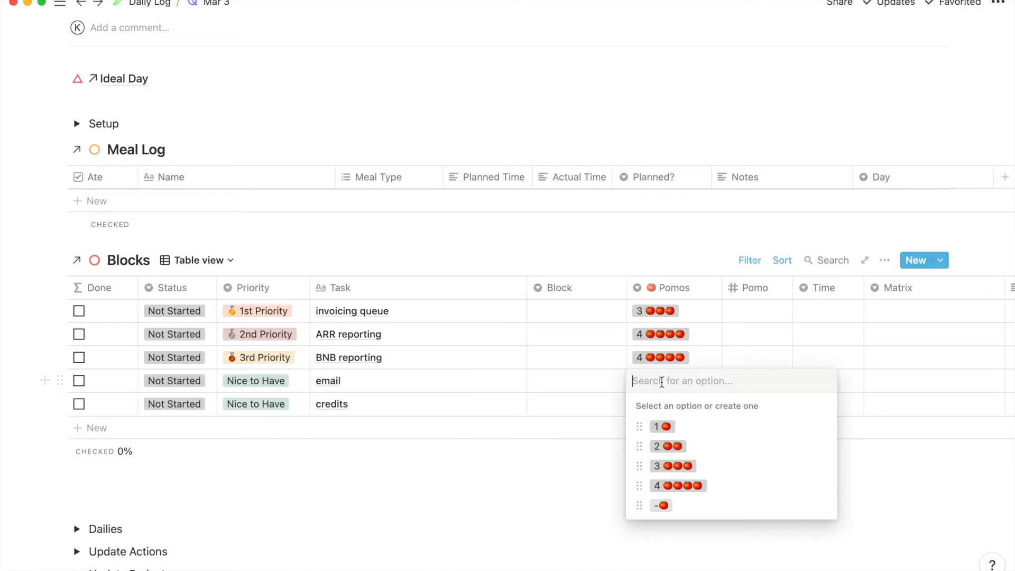
click(664, 427)
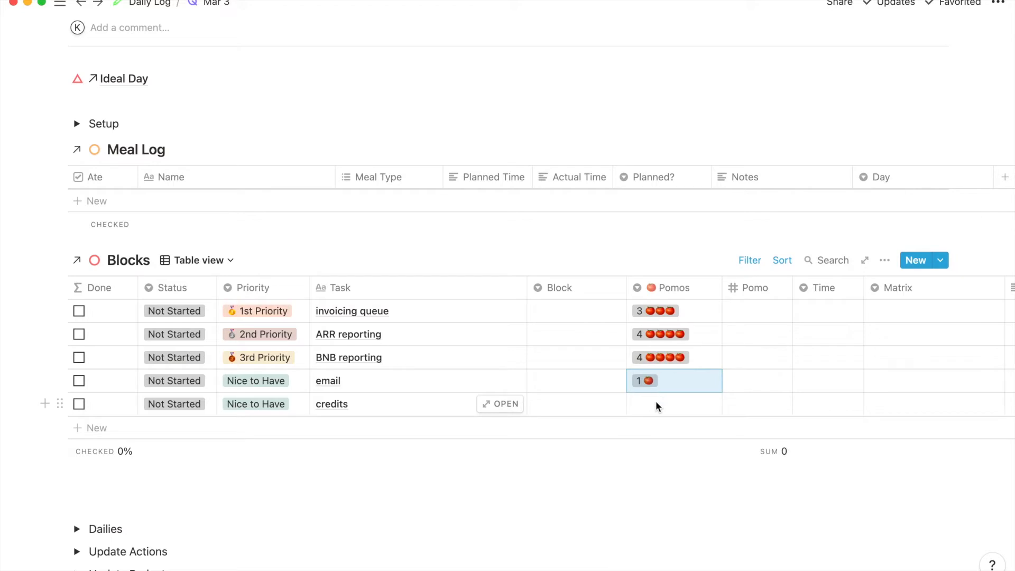
click(657, 404)
click(659, 451)
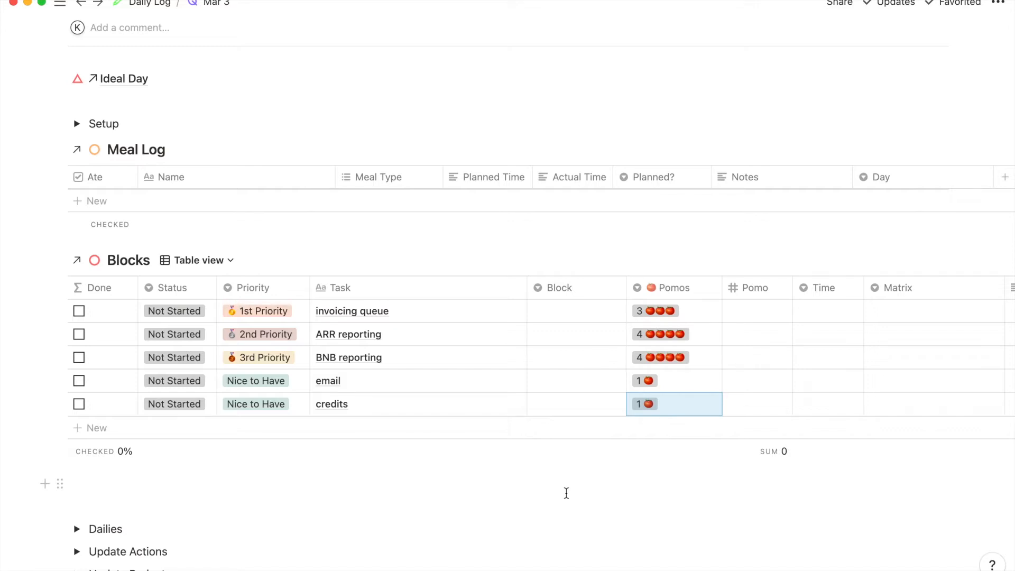
Set the Matrix value to URGENT and IMPORTANT for invoicing queue, and to not urgent and IMPORTANT for ARR reporting and BNB reporting.
click(895, 307)
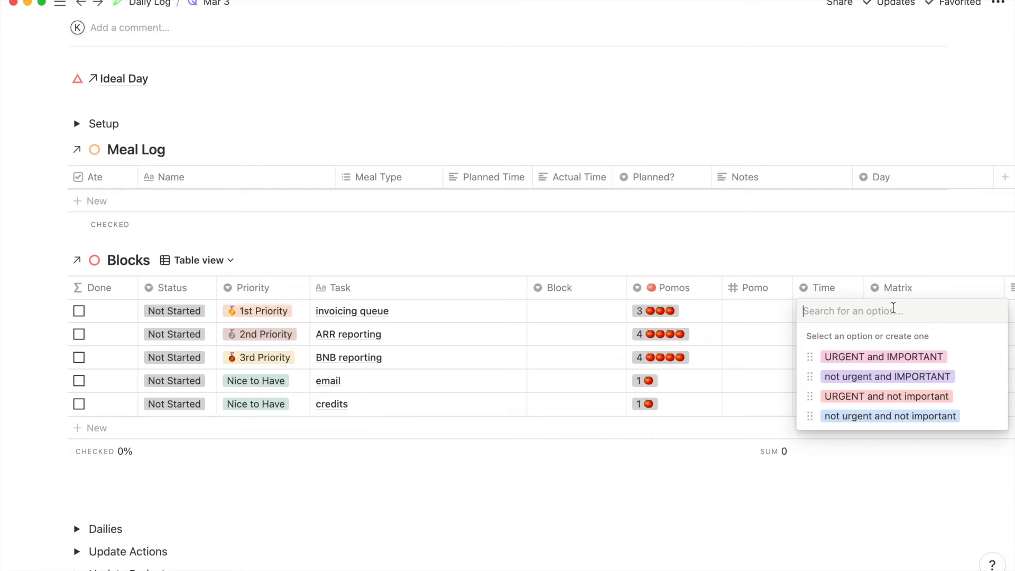
click(888, 358)
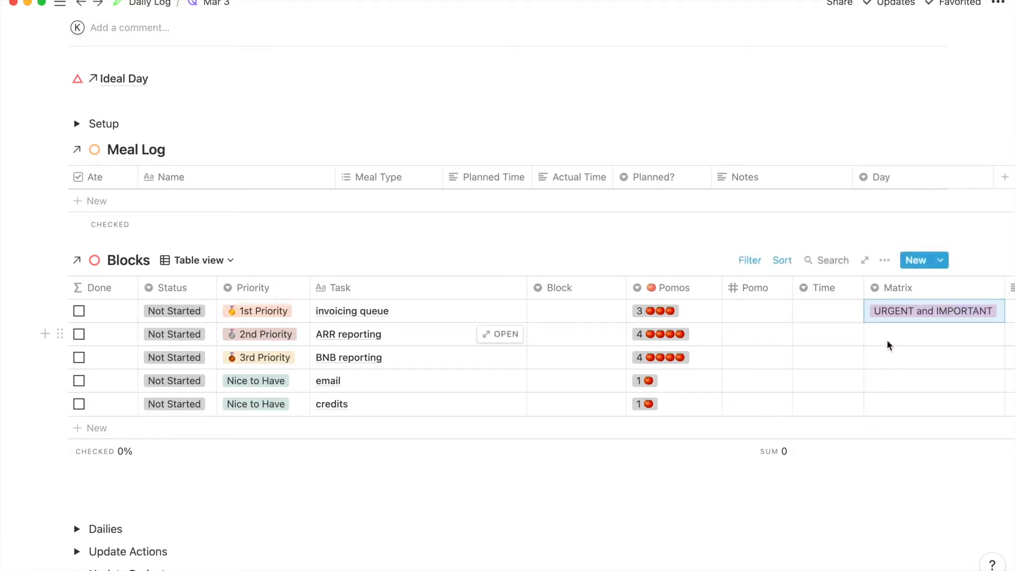
click(887, 345)
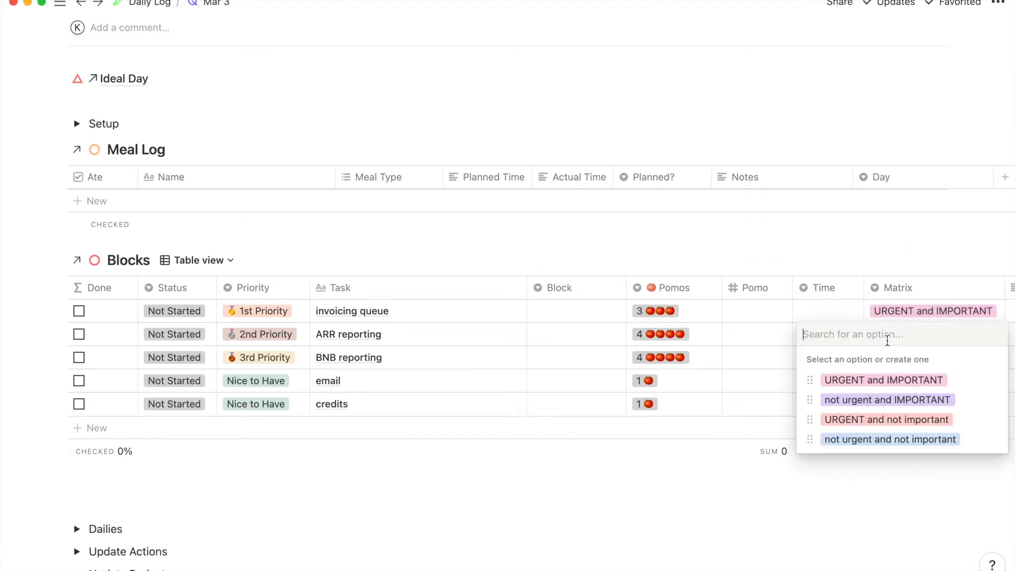
click(883, 401)
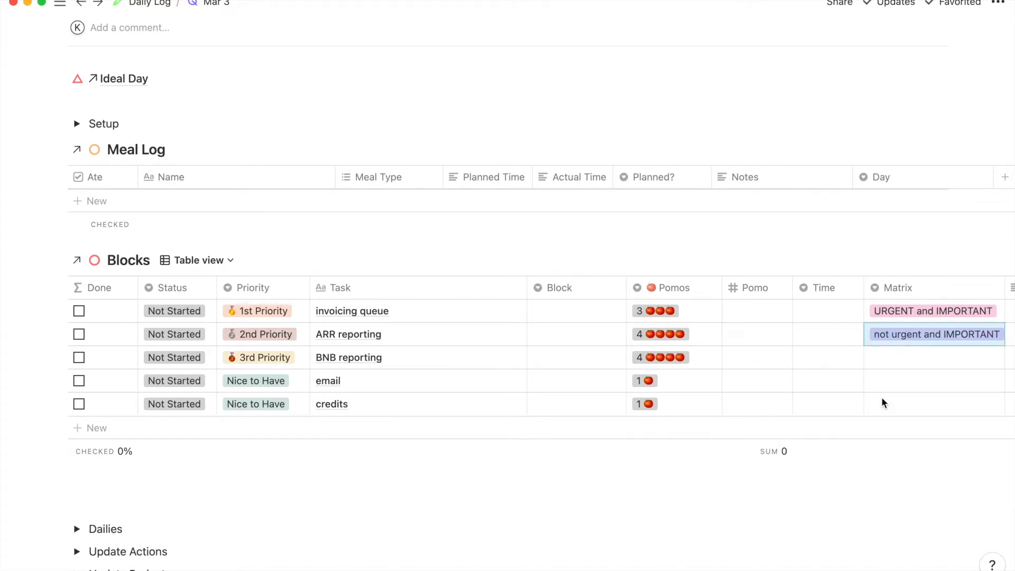
click(883, 364)
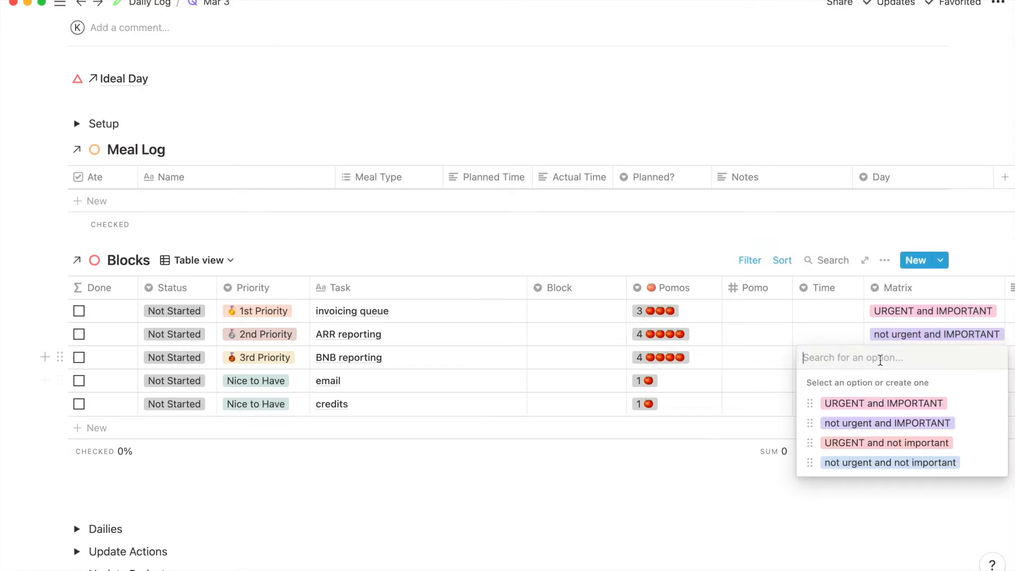
click(876, 423)
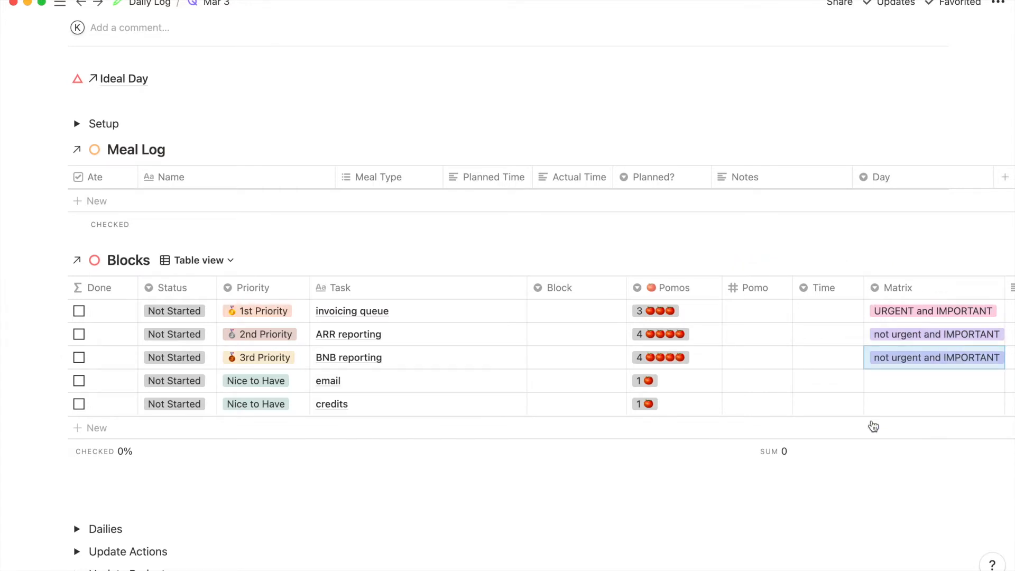
Set the Matrix value of email to URGENT and not important, and of credits to not urgent and not important.
click(888, 380)
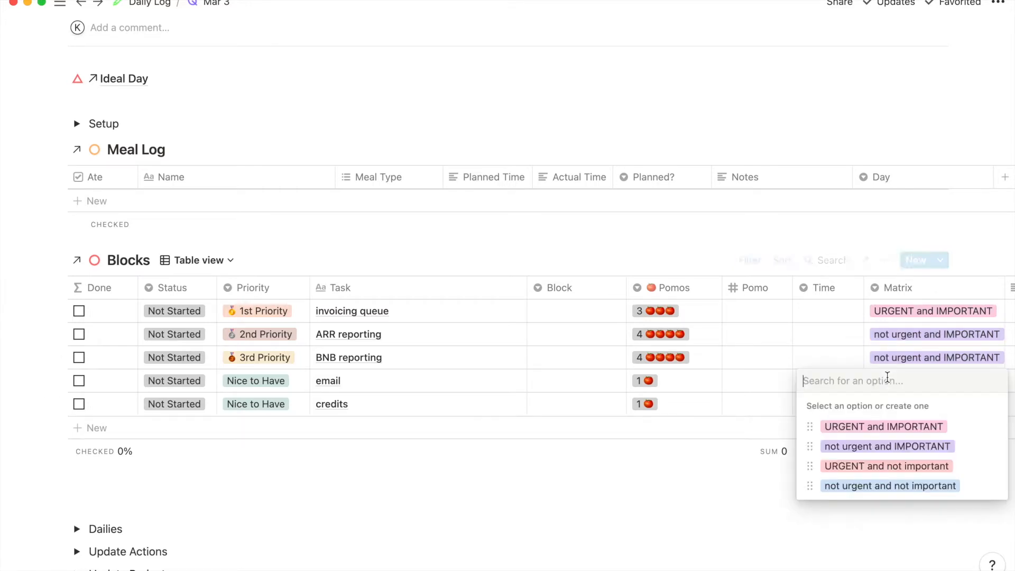
click(866, 466)
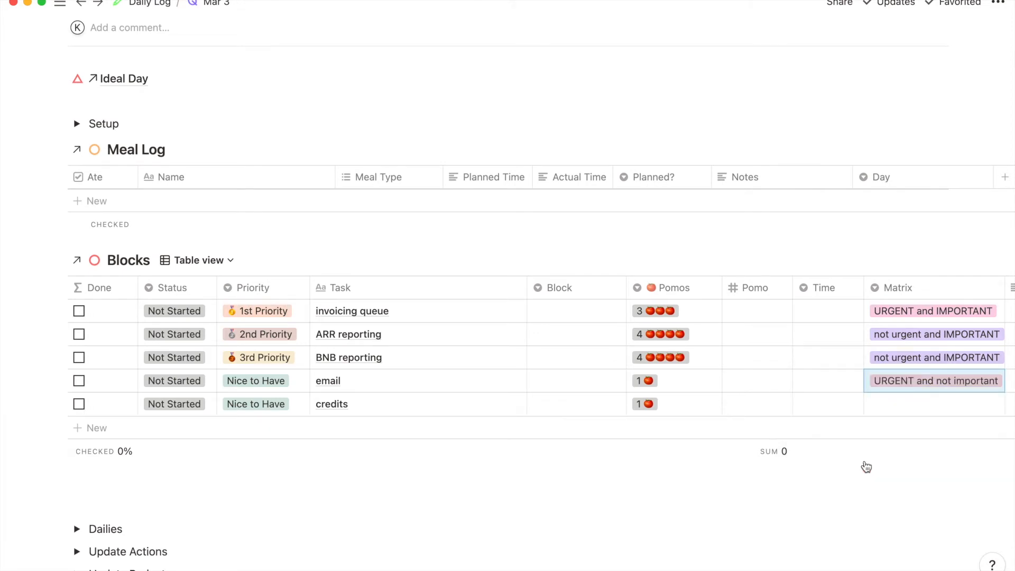
click(881, 404)
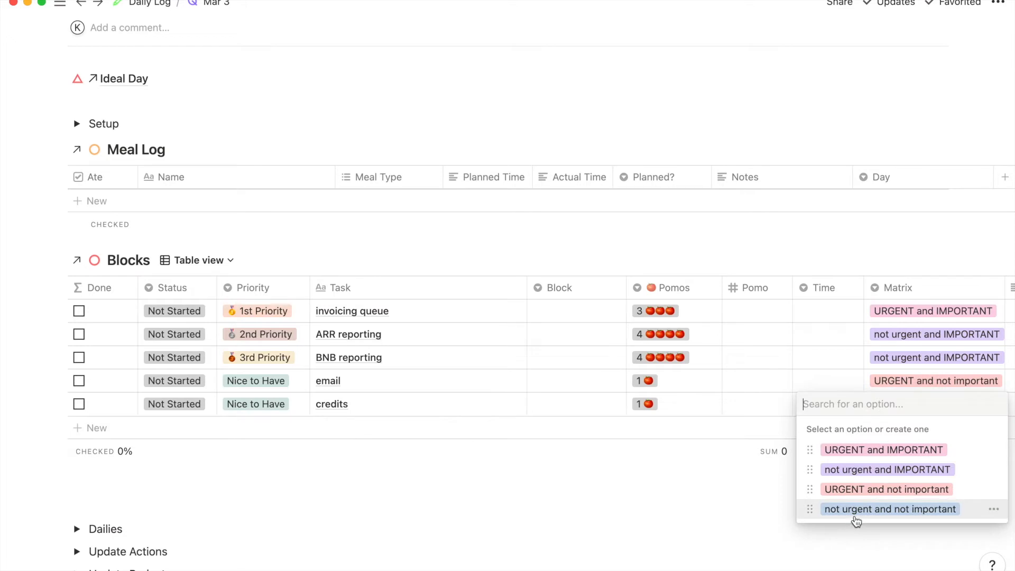
click(855, 517)
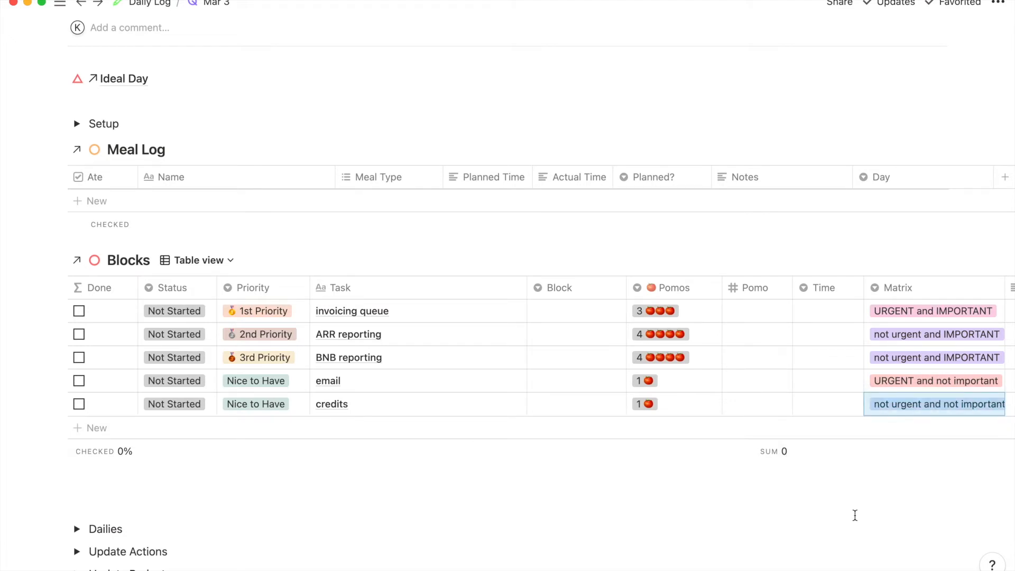
Set the Time value of invoicing queue to work and copy it to the other four tasks.
click(836, 309)
click(832, 355)
key(ctrl+c)
key(Down)
key(ctrl+v)
key(Down)
key(ctrl+v)
key(Down)
key(ctrl+v)
key(Down)
key(ctrl+v)
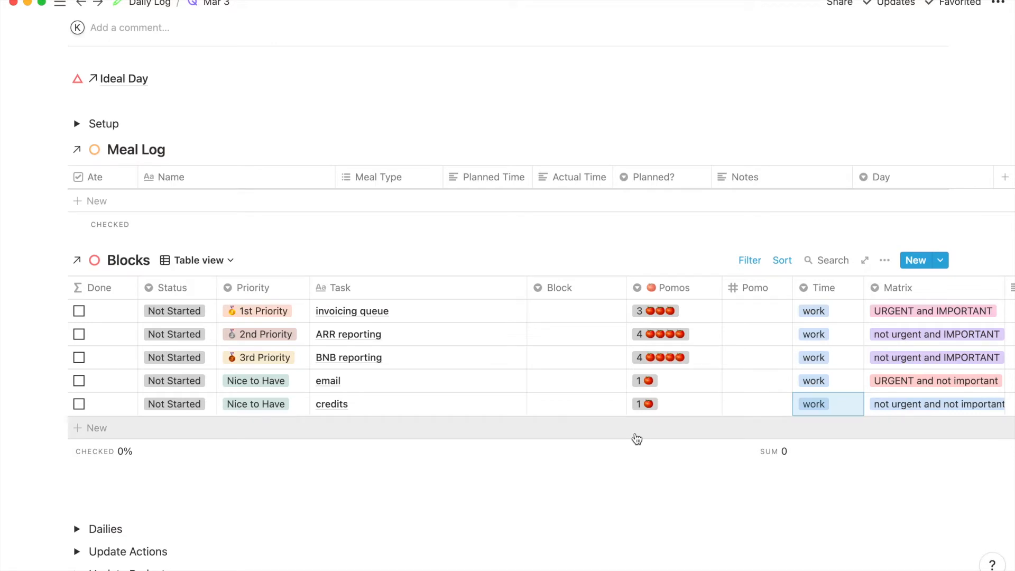
Switch to the calendar app and review the focus, break, personal and family blocks scheduled for Wednesday, March 3.
key(ctrl+Up)
click(347, 169)
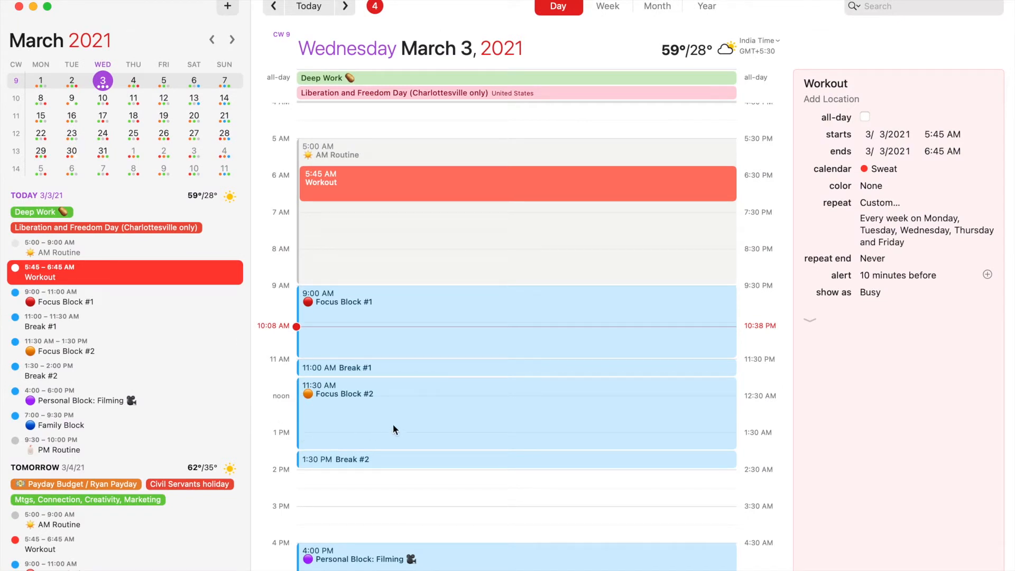
scroll(392, 429, down, 1)
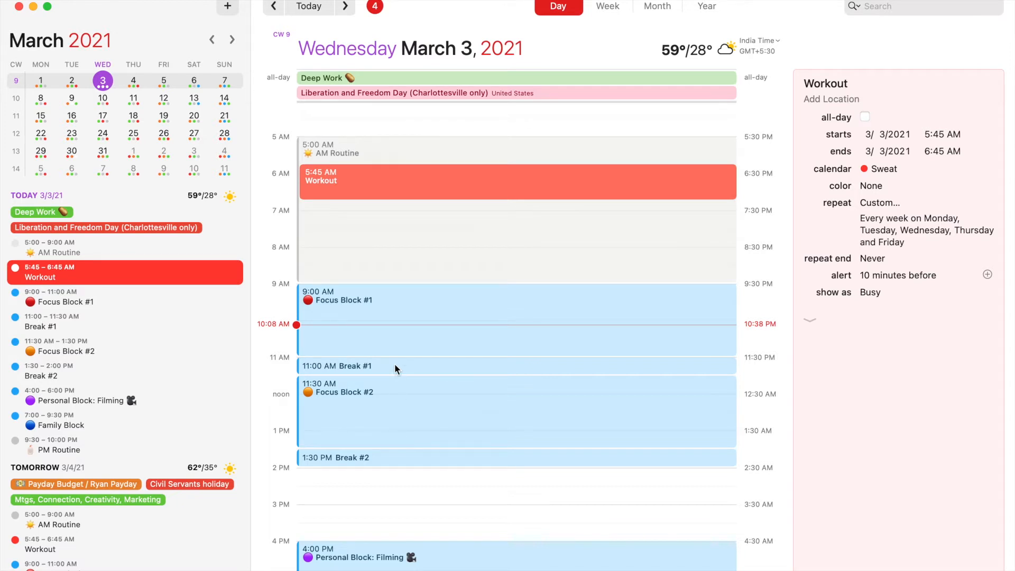
scroll(376, 315, down, 2)
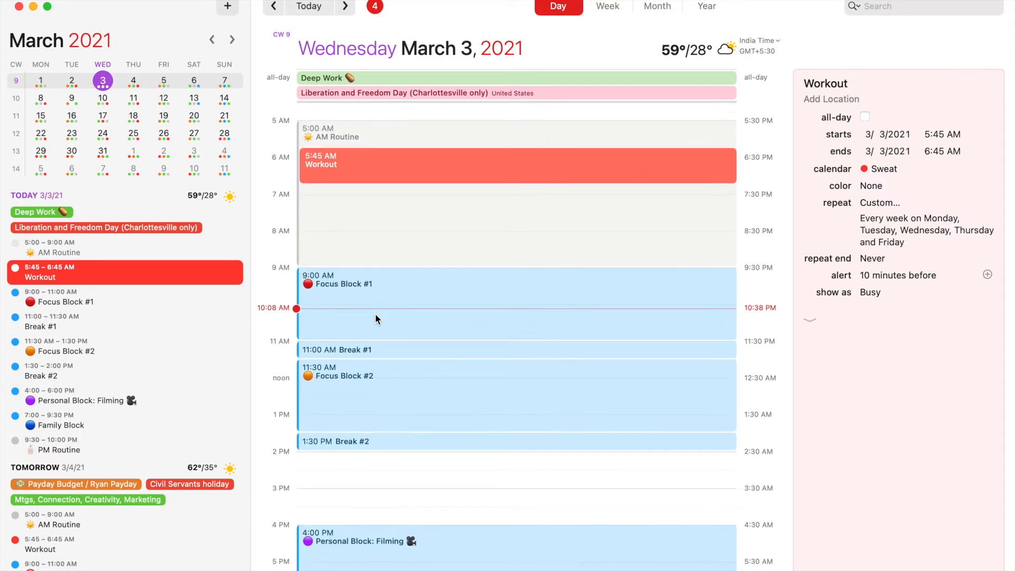
scroll(376, 313, down, 2)
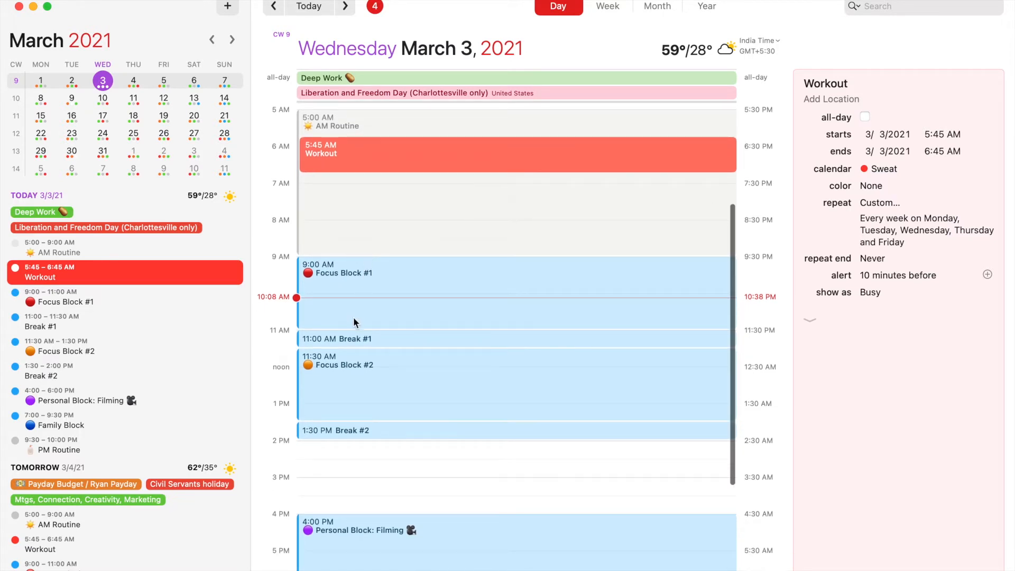
scroll(355, 322, down, 6)
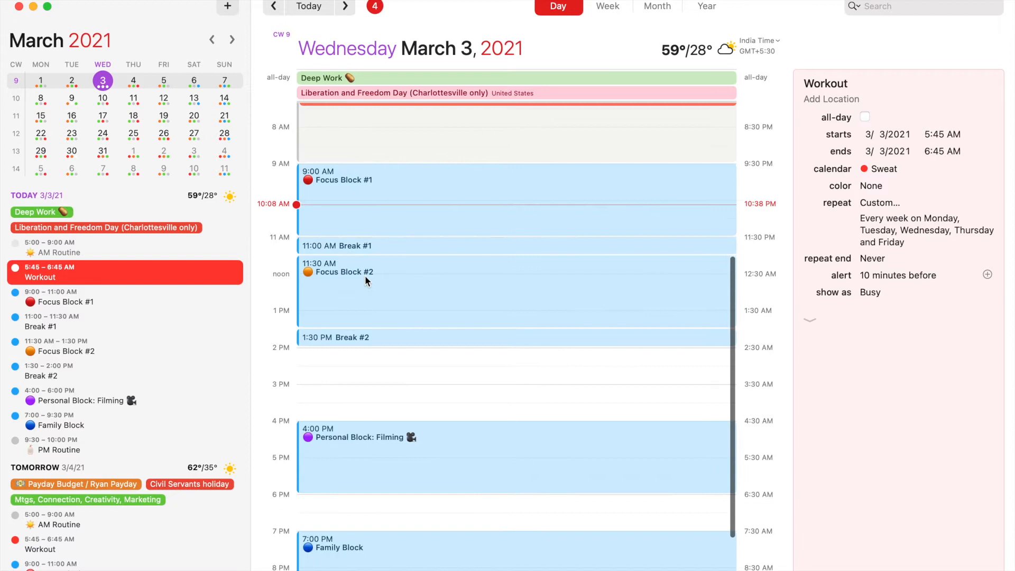
scroll(353, 323, down, 5)
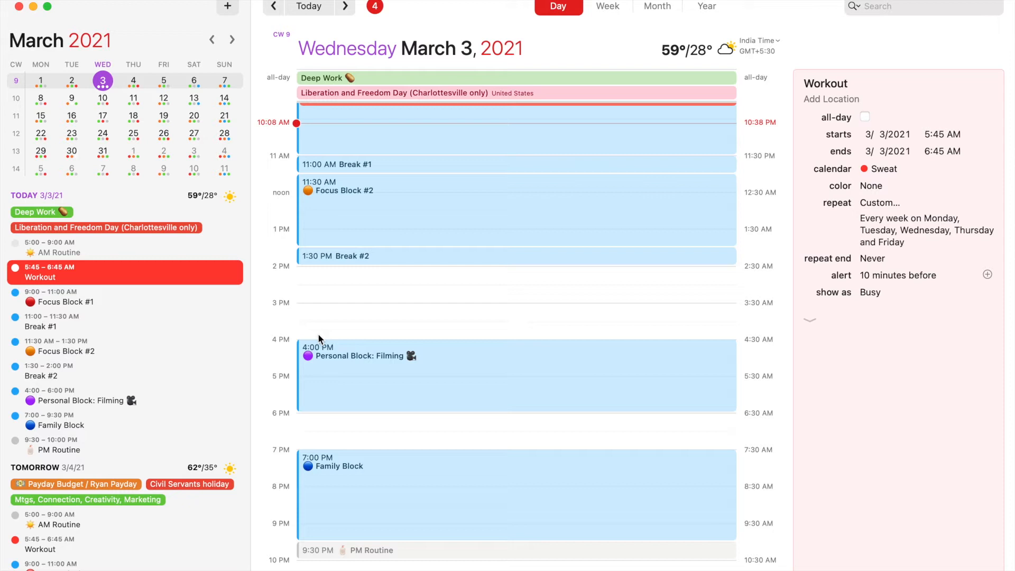
scroll(401, 355, up, 3)
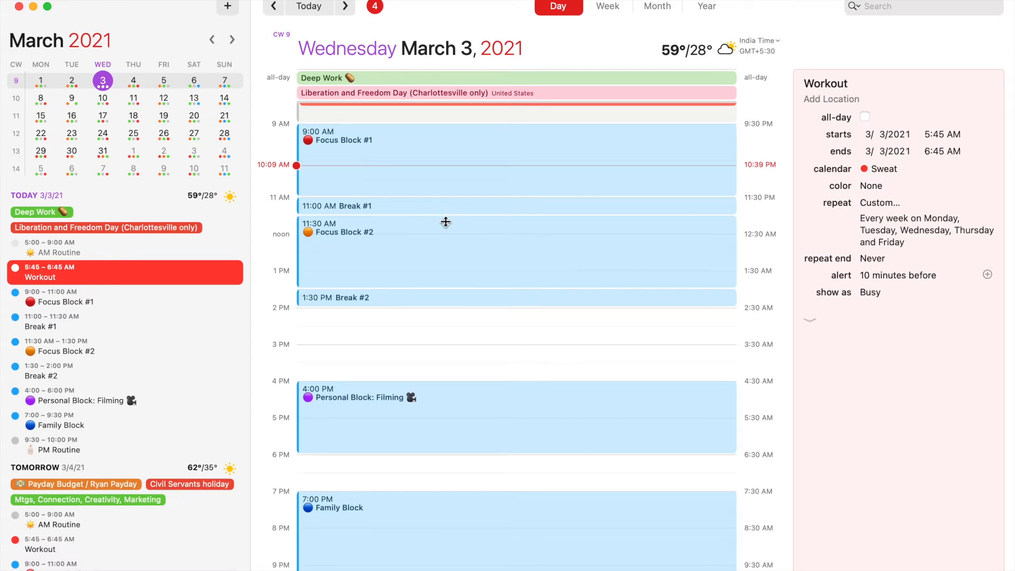
scroll(446, 222, up, 2)
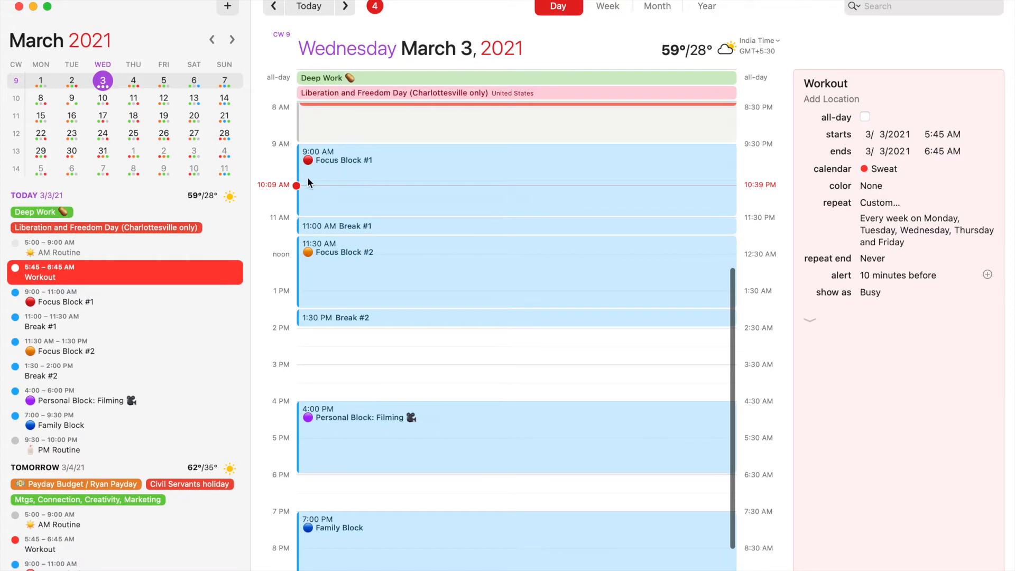
scroll(308, 182, up, 1)
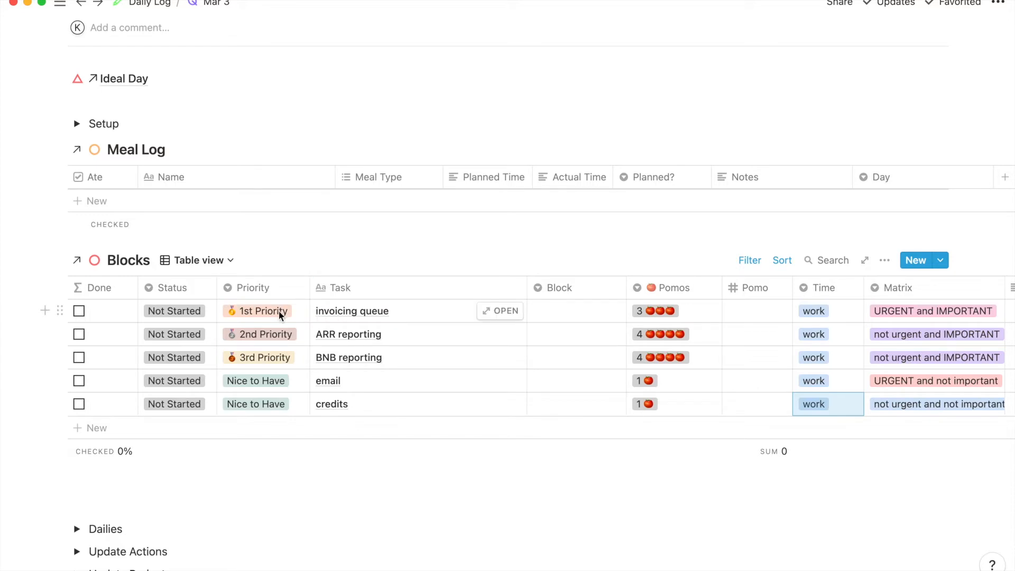
Switch to the calendar app and add an Invoicing Queue event today from 9:00 to 10:30 AM on the Work Time Mgmt calendar.
scroll(284, 311, down, 7)
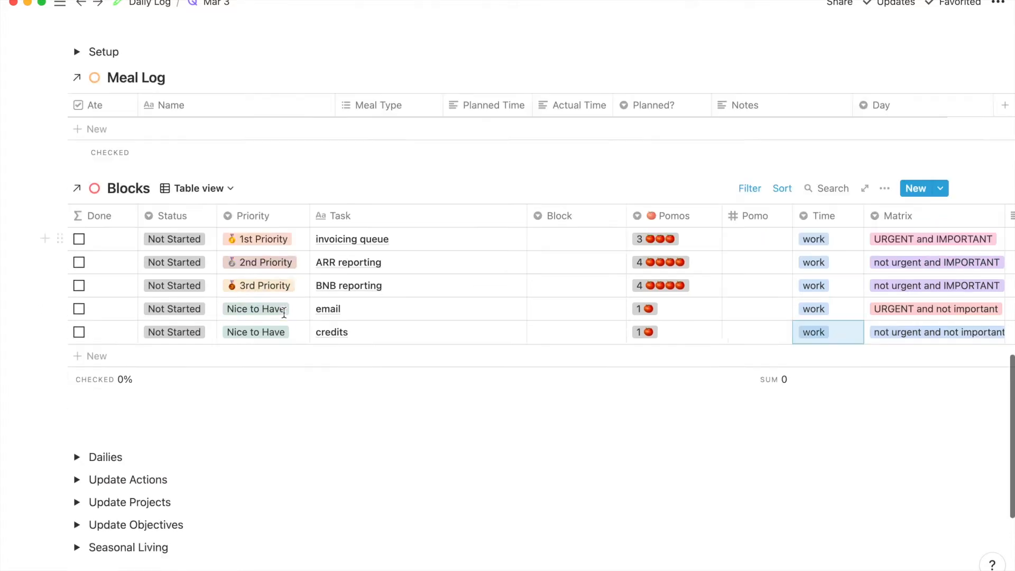
scroll(306, 315, up, 6)
scroll(370, 220, up, 1)
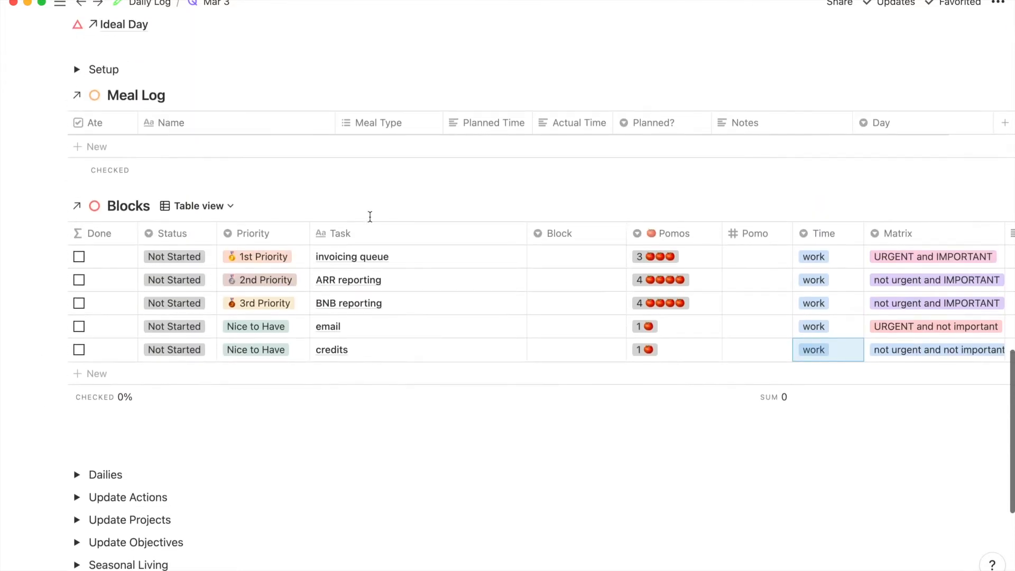
key(ctrl+Up)
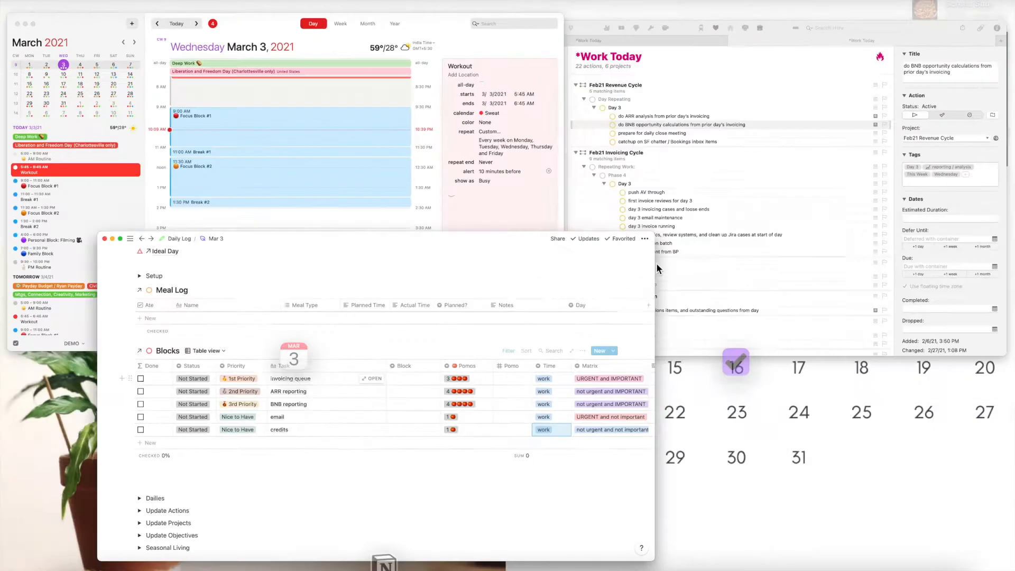
click(322, 170)
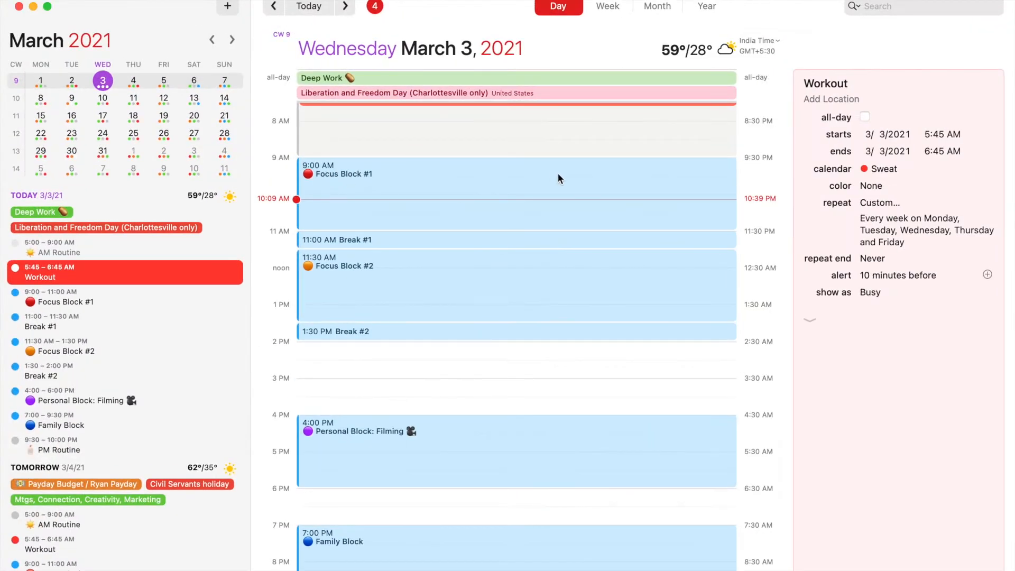
click(232, 7)
text(today 9-10:30)
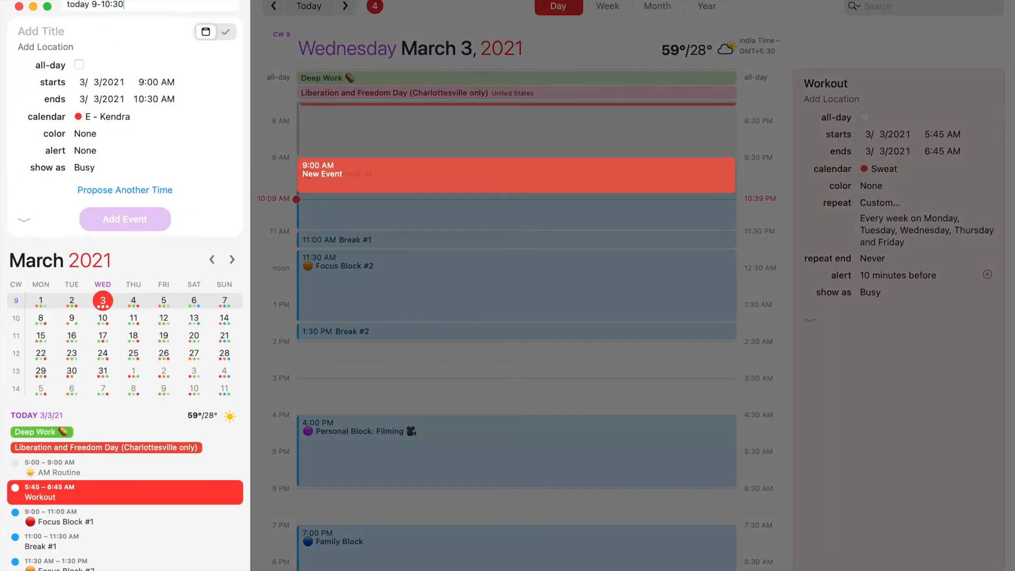
text( Invoicing Queue /time)
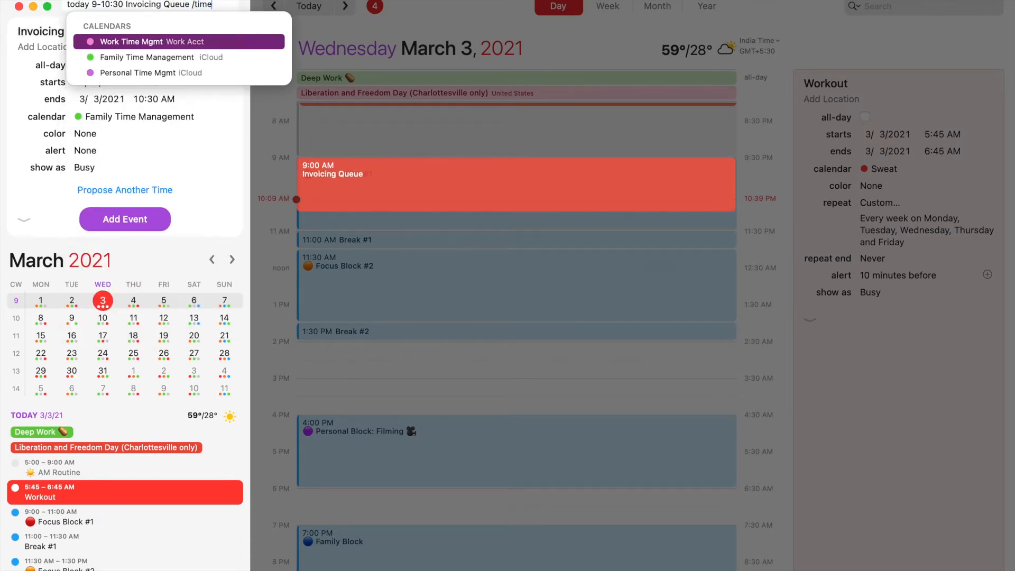
key(Return)
key(Return)
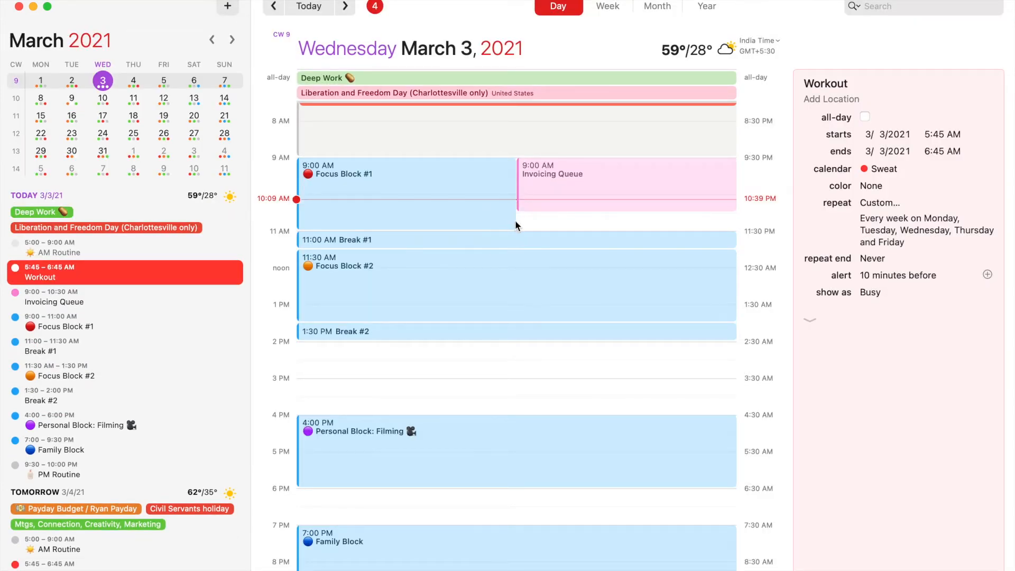
Check the task list in Notion, then add an Email event in the calendar app from 10:30 to 11:00 AM on Work Time Mgmt.
key(ctrl+Up)
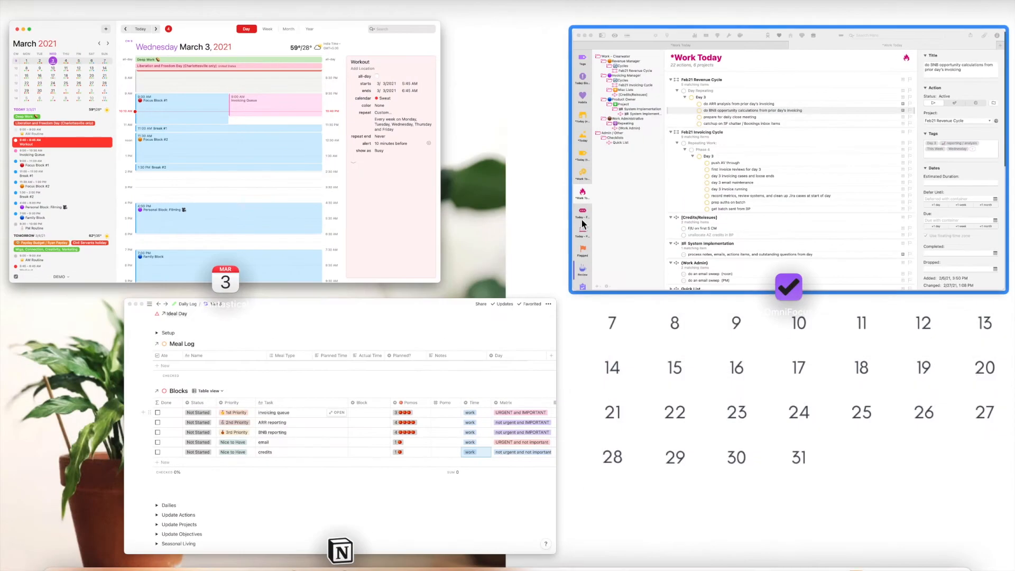
click(420, 410)
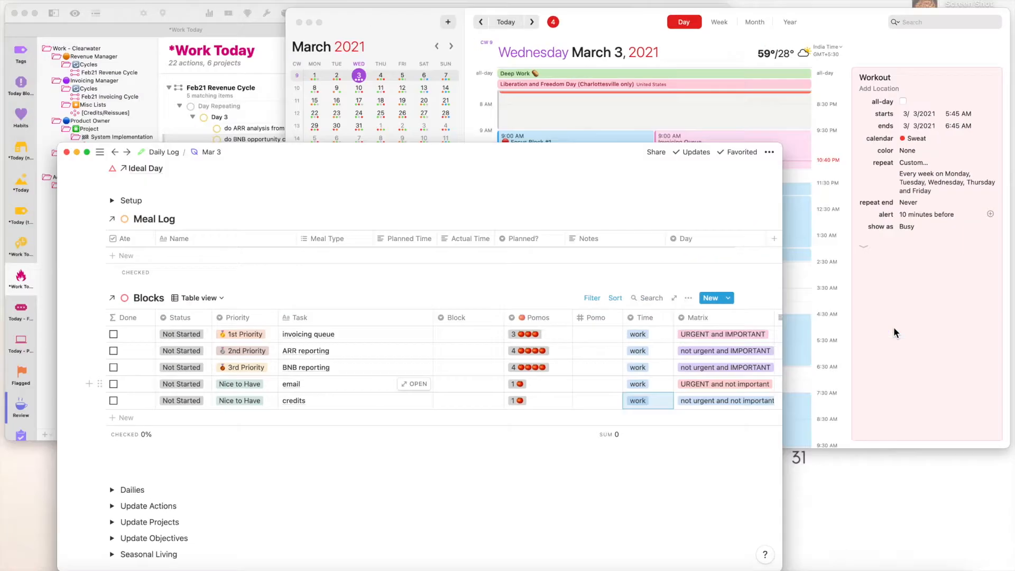
key(ctrl+Up)
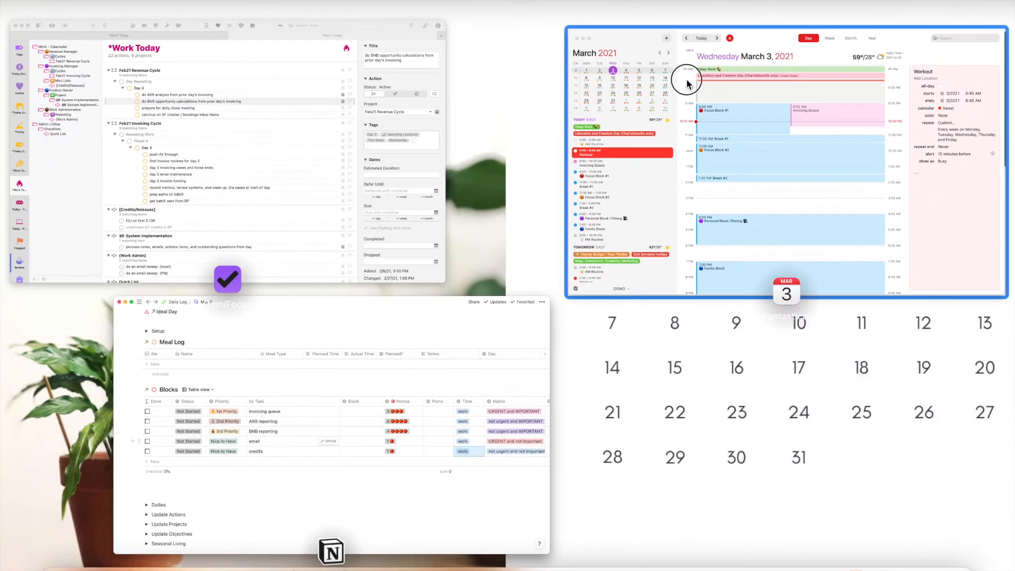
click(686, 80)
click(742, 173)
double_click(641, 222)
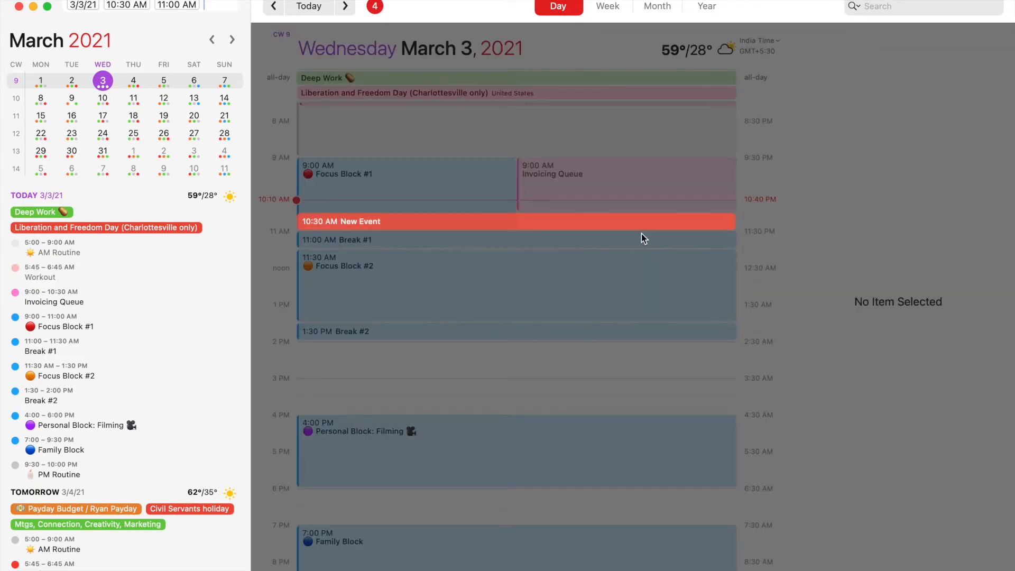
text(Email /time)
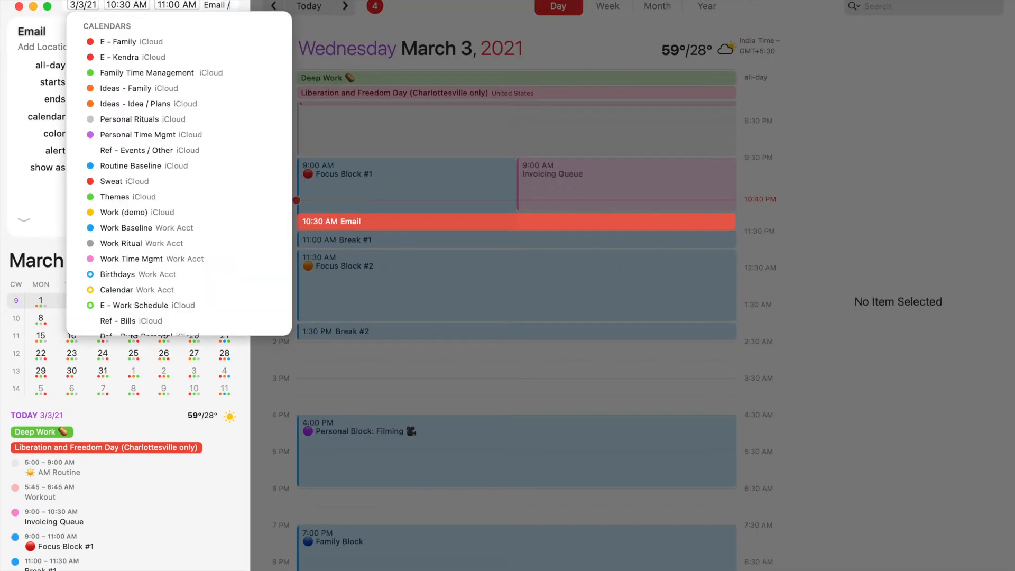
key(Return)
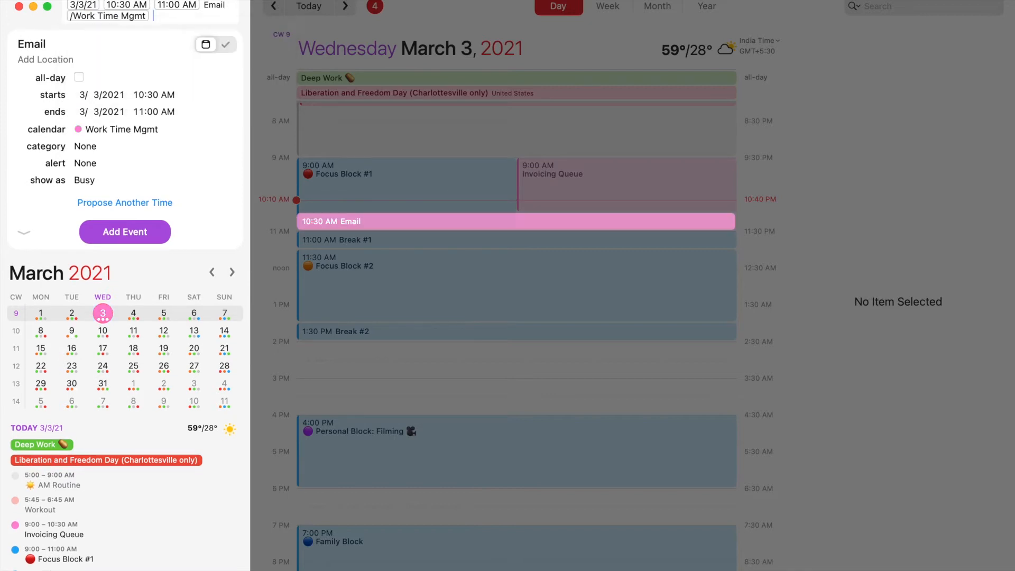
key(Return)
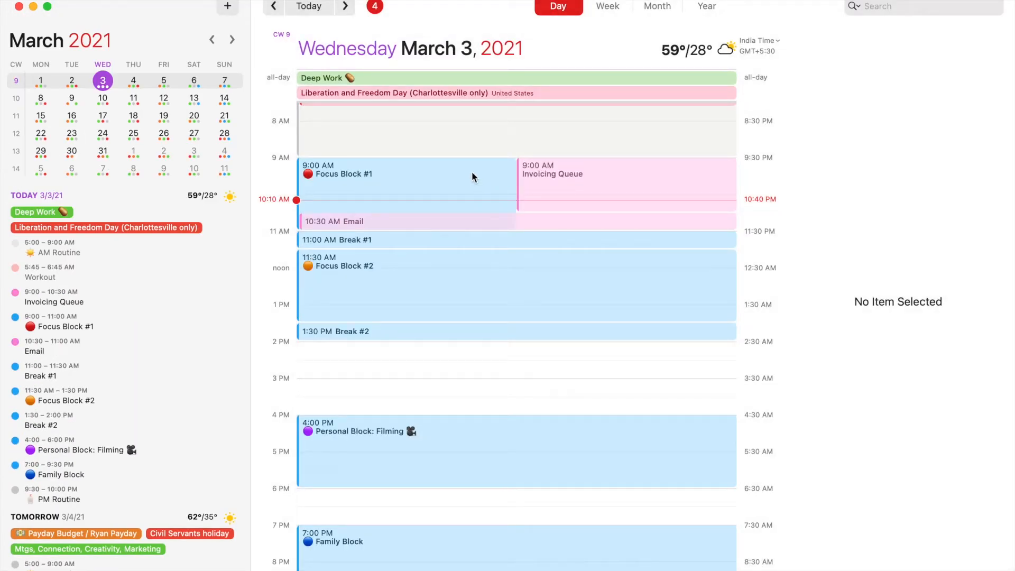
Switch to Notion and set the Block value of invoicing queue and email to Block 1.
key(ctrl+Up)
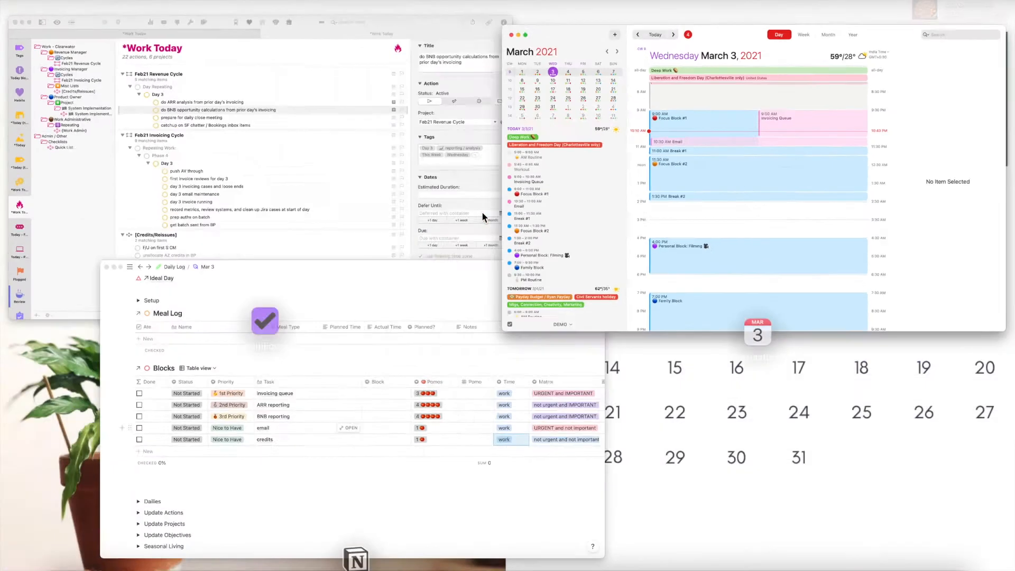
click(406, 405)
click(593, 254)
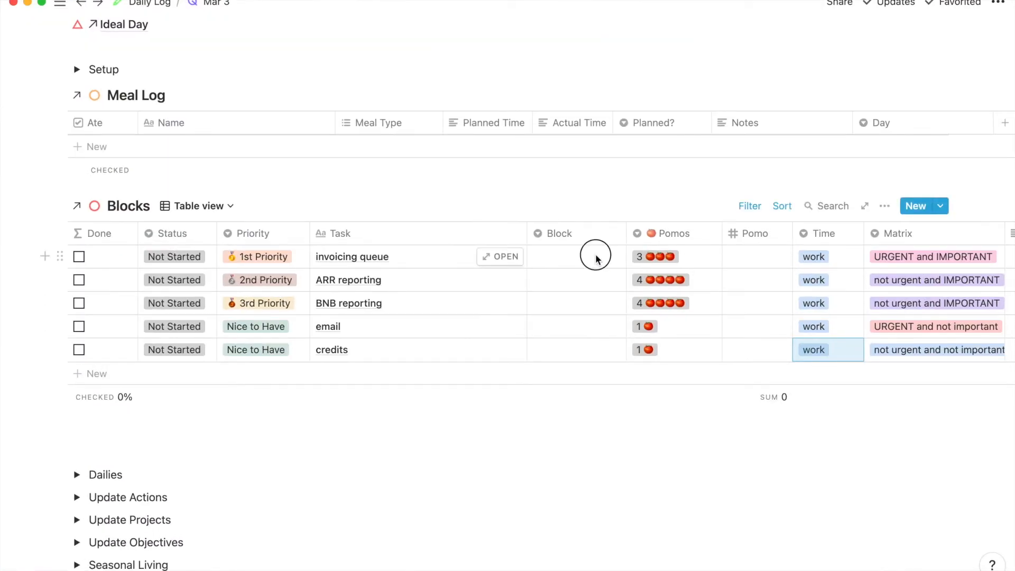
click(579, 300)
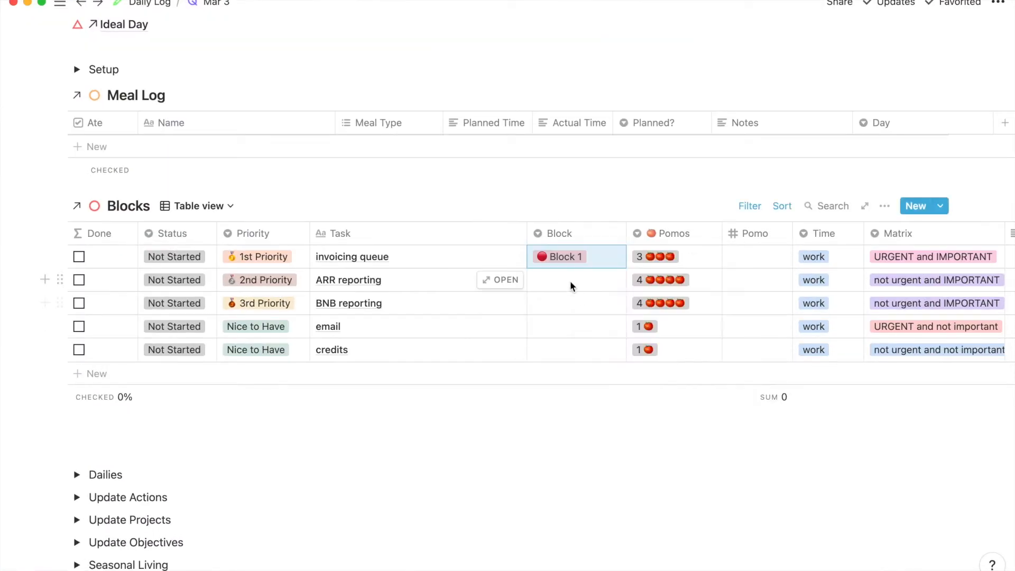
click(556, 328)
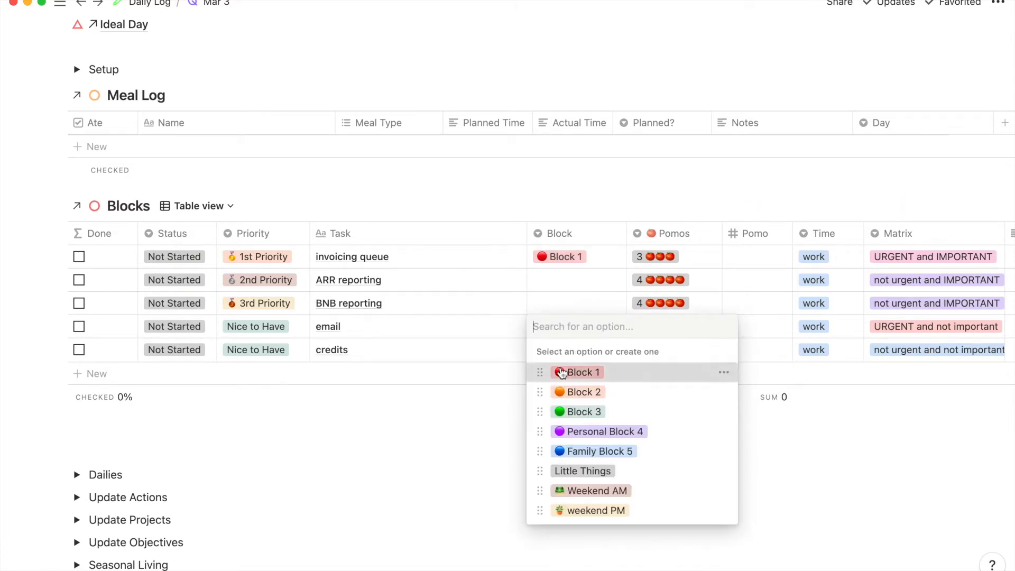
click(563, 371)
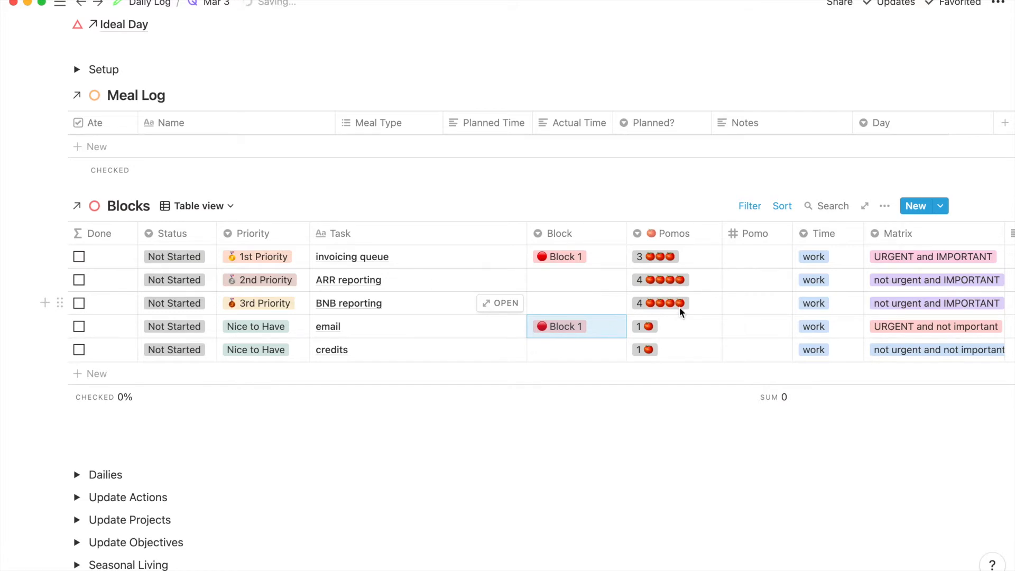
Switch to the calendar app and add an ARR Reporting event from 11:30 AM to 1:30 PM on the Work Time Mgmt calendar.
key(ctrl+Up)
click(345, 186)
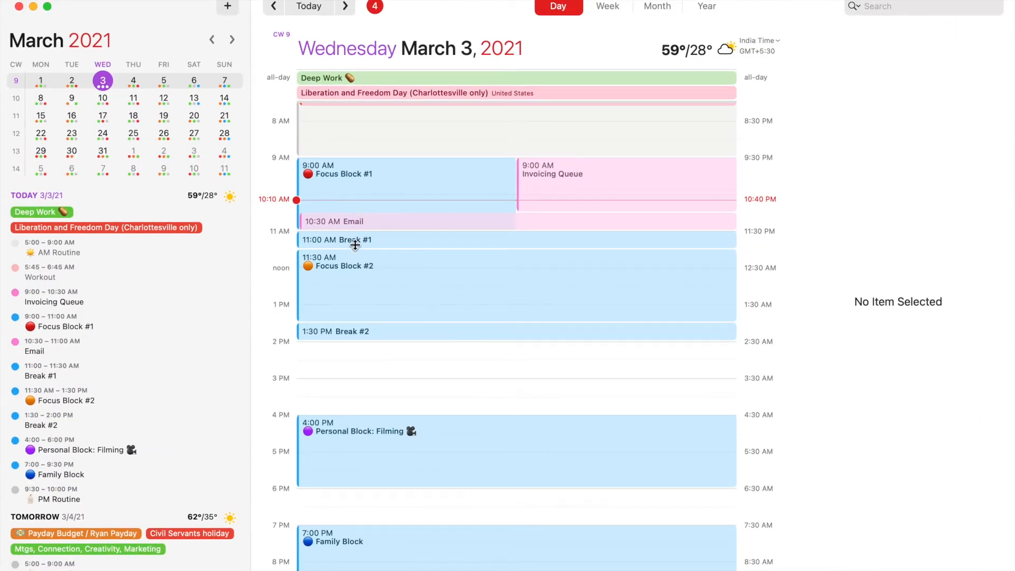
click(227, 7)
text(11:30-1:30 ARR Reporting)
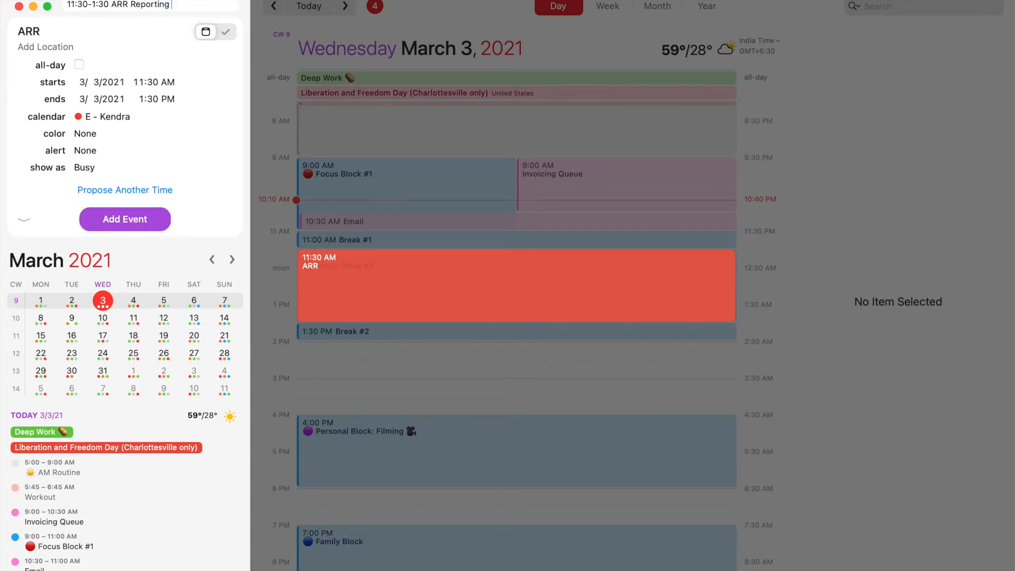
text( /time)
key(Down)
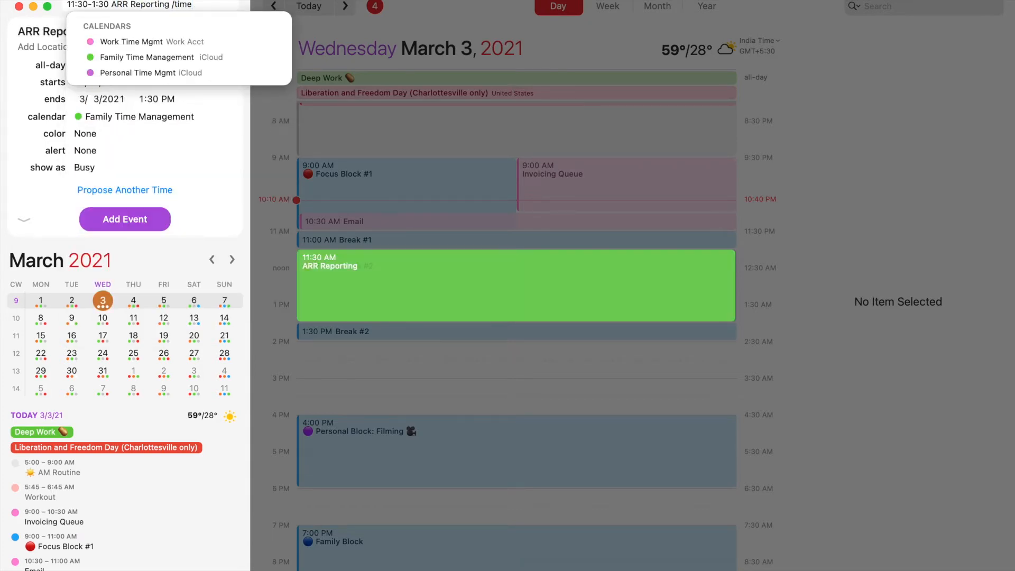
key(Return)
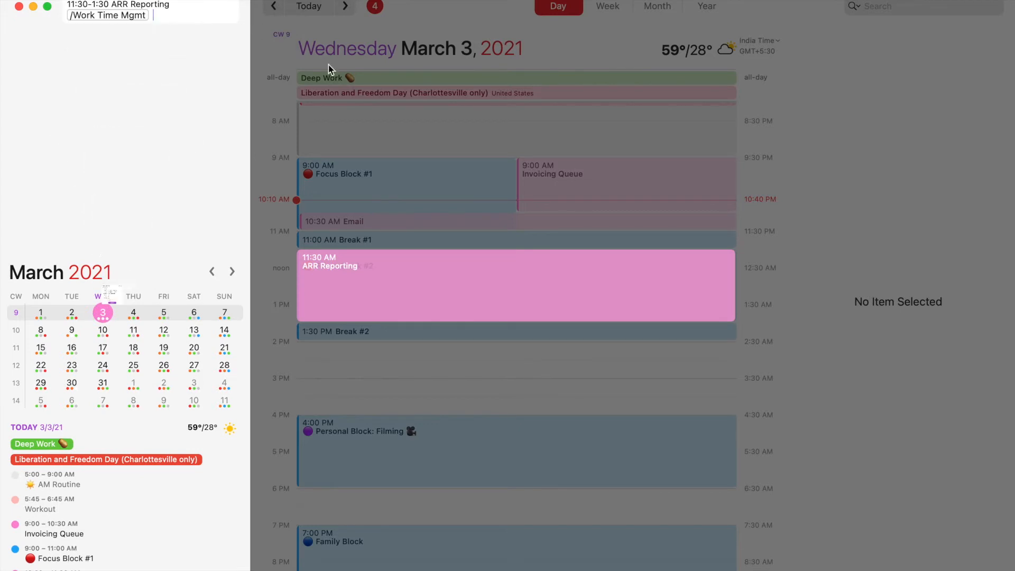
key(Return)
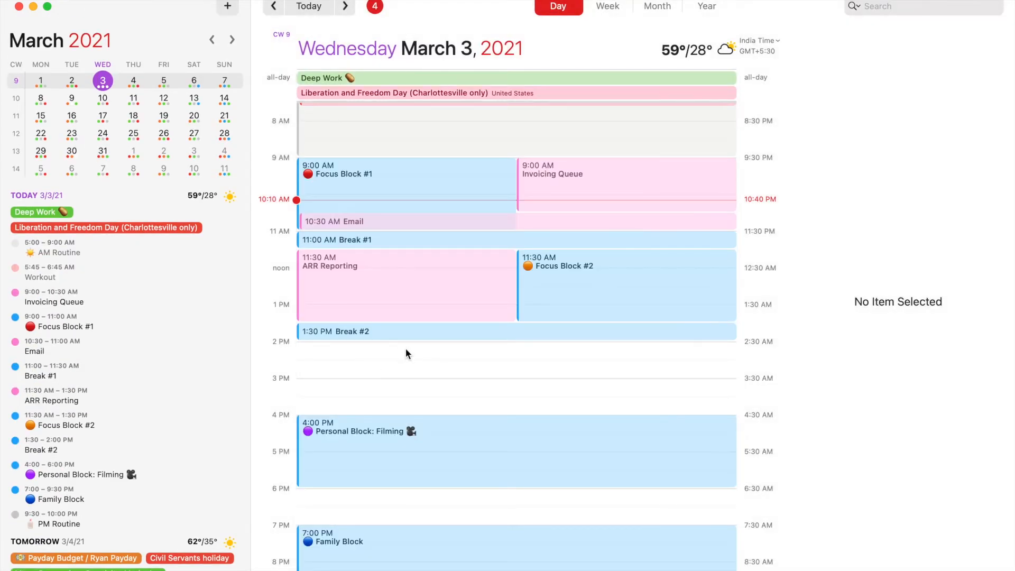
Add a BNB Reporting event from 2:00 to 4:00 PM on March 3 to the Work Time Mgmt calendar.
drag(404, 345, 398, 417)
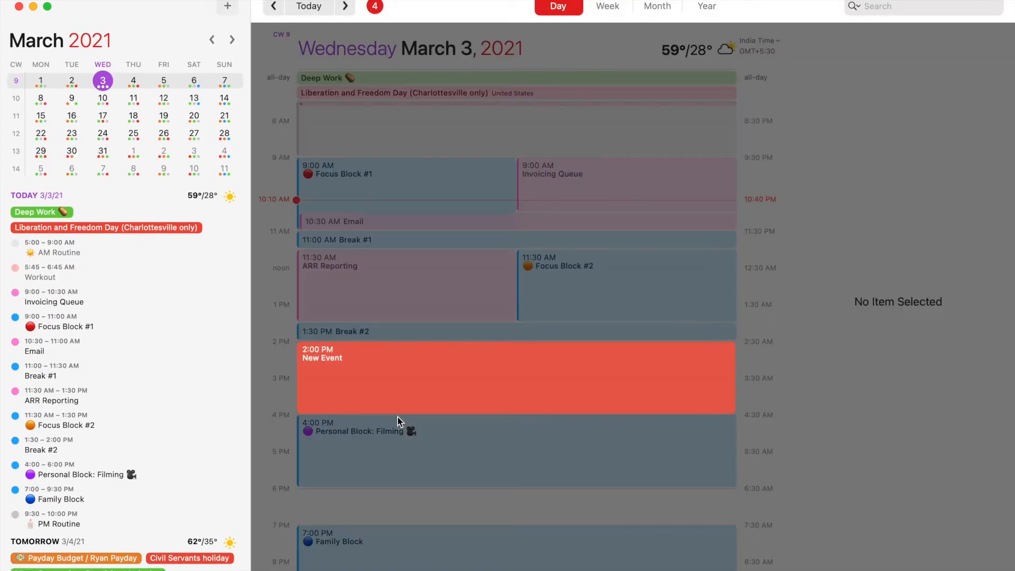
text(BNB R)
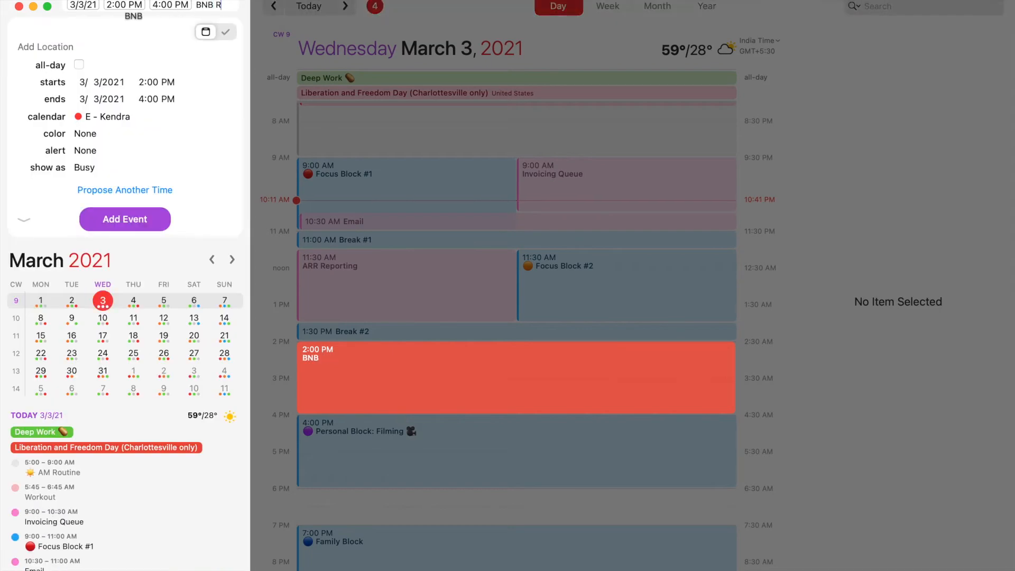
text(eporting /time)
key(Down)
key(Return)
key(Return)
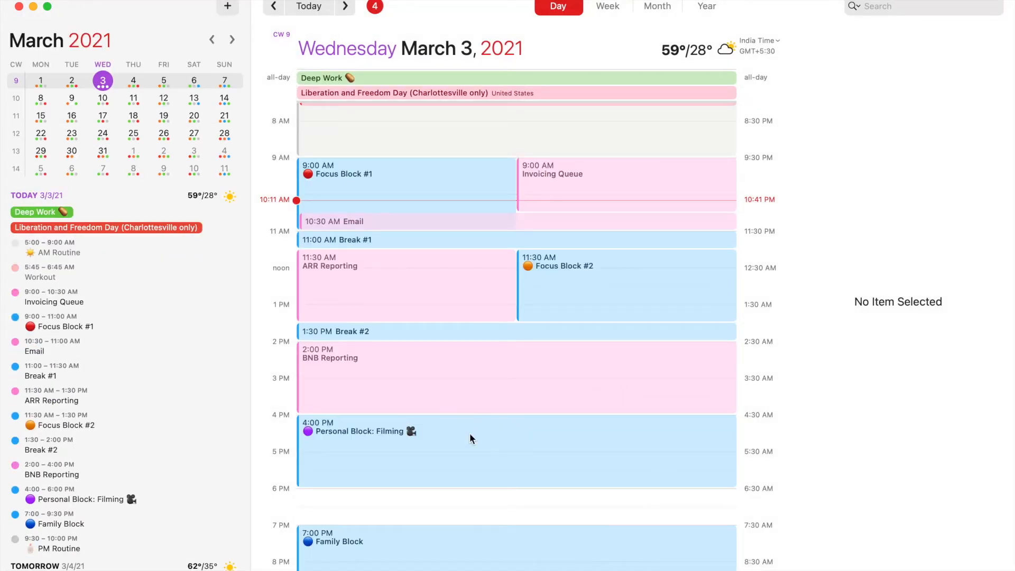
Switch to Notion and set the Block value of ARR reporting to Block 2 and of BNB reporting to Block 3.
key(ctrl+Up)
click(301, 437)
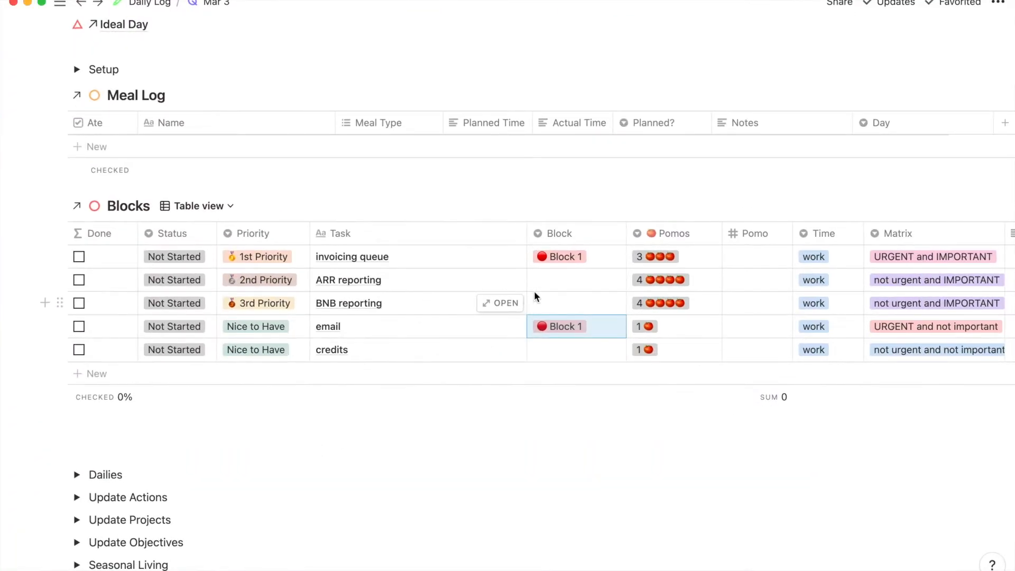
click(544, 285)
click(560, 345)
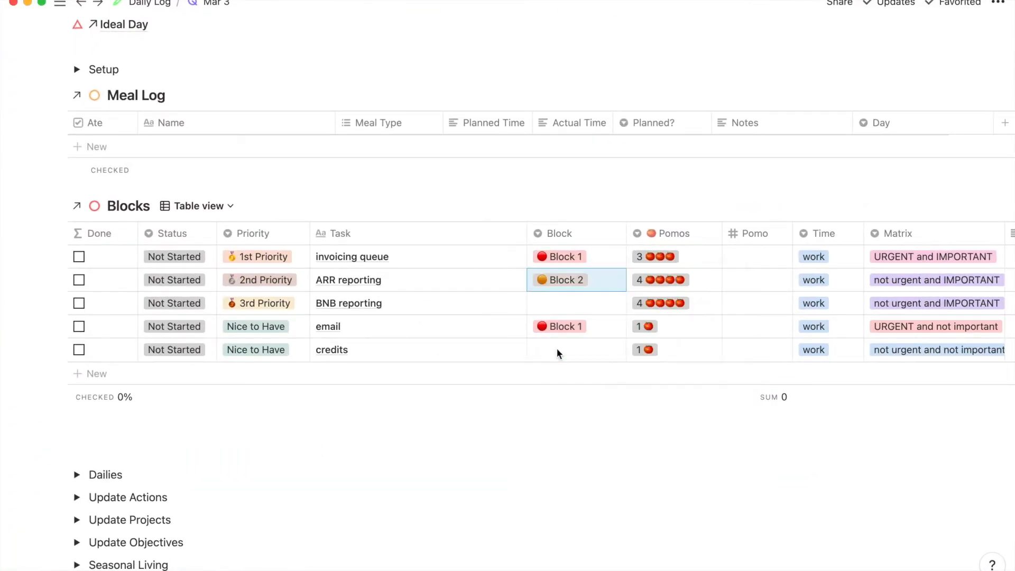
click(557, 309)
click(558, 387)
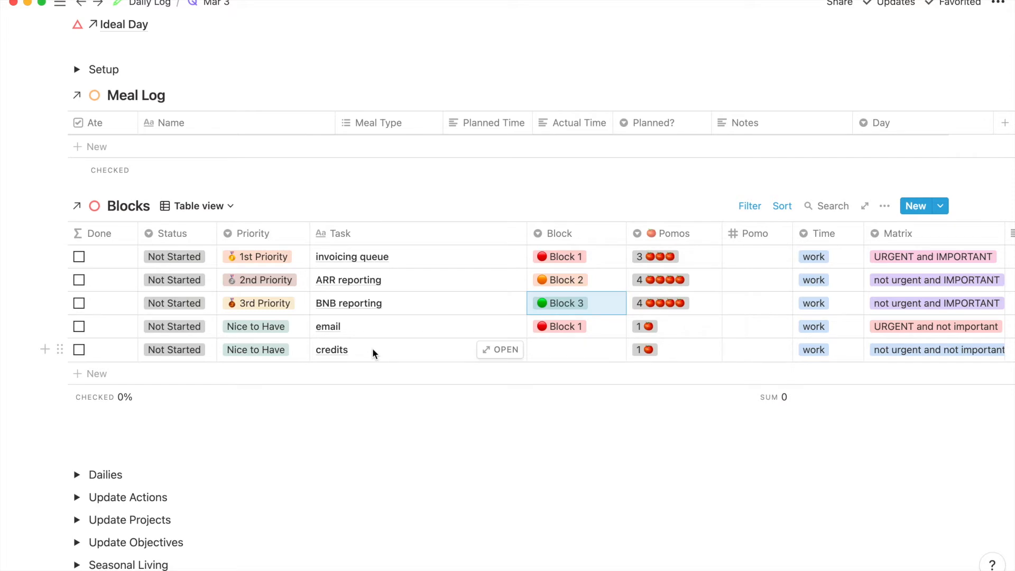
Review the day's schedule in the calendar app and the Block options for credits in Notion, without choosing an option.
key(ctrl+Up)
click(344, 182)
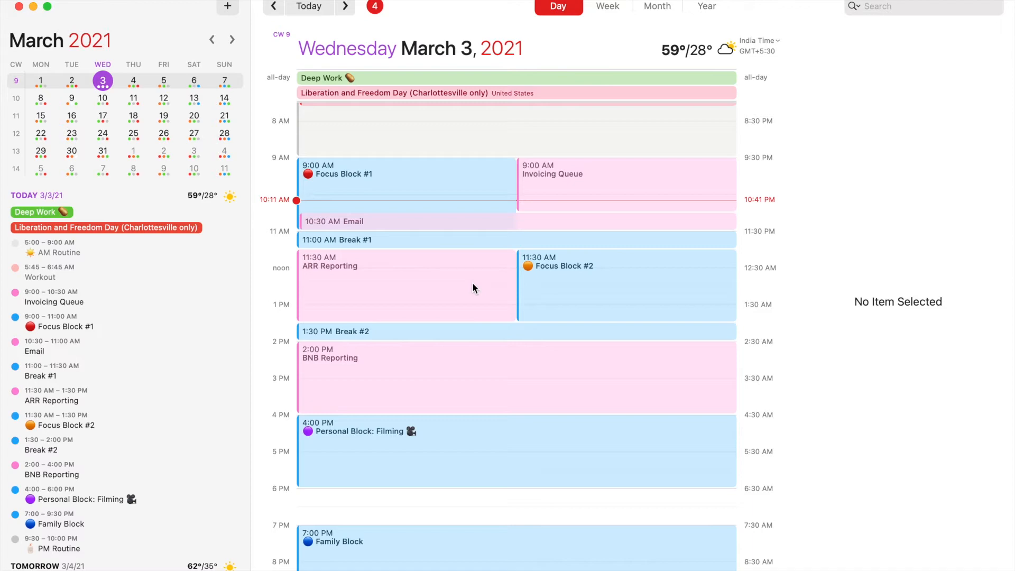
key(ctrl+Up)
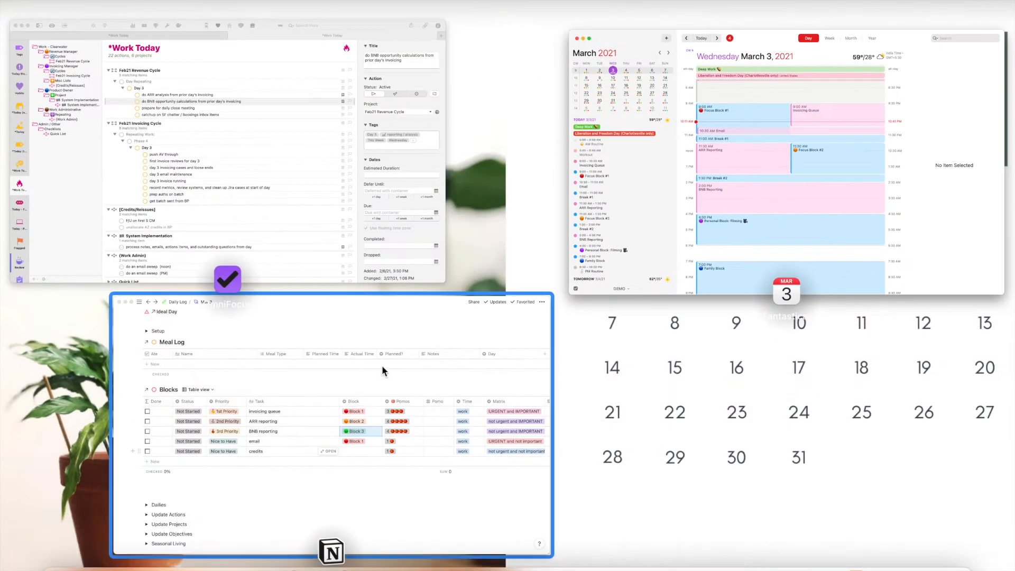
click(373, 374)
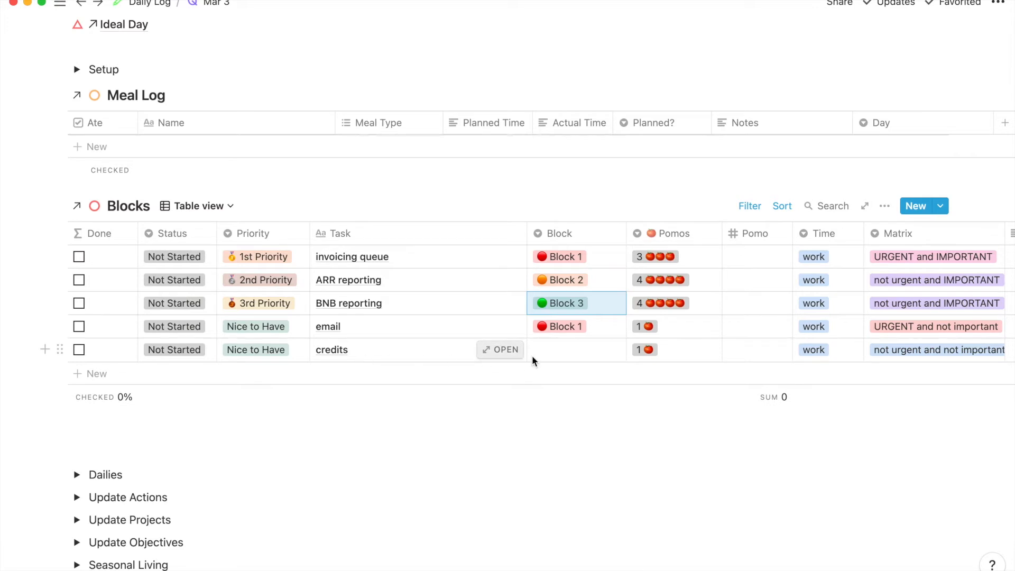
click(555, 351)
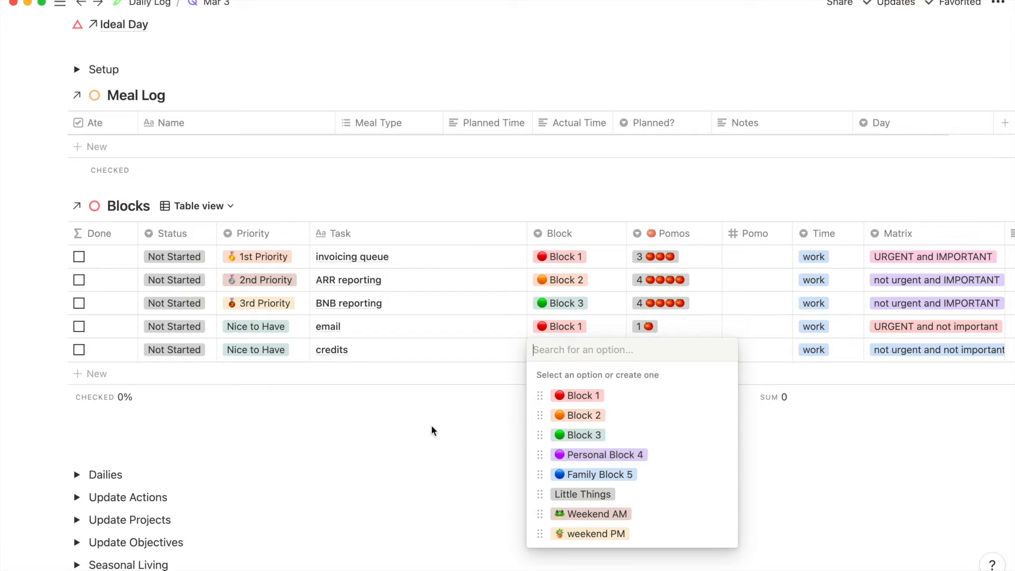
key(Escape)
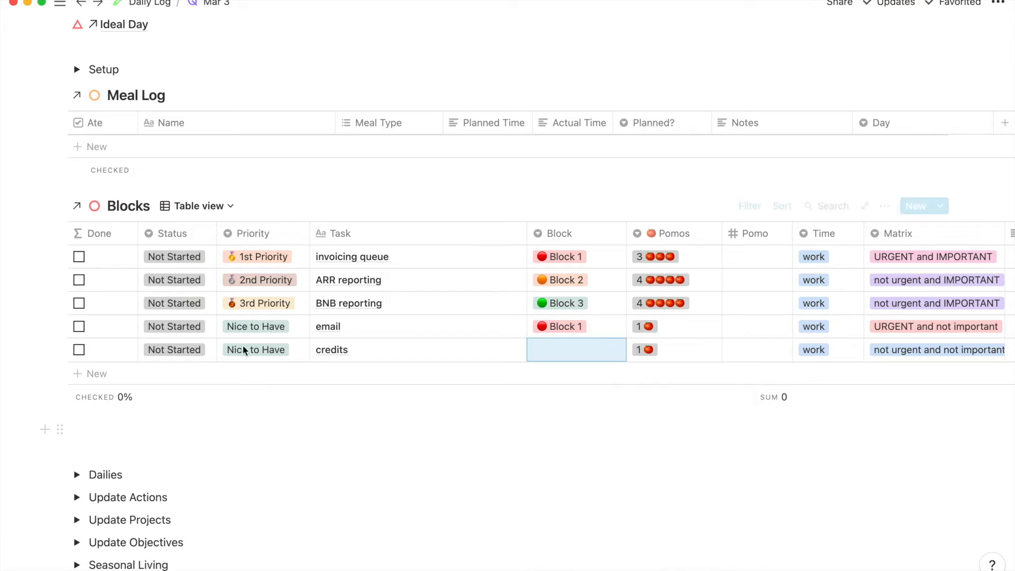
Set the Status of the credits task to Migrate.
click(156, 349)
click(198, 491)
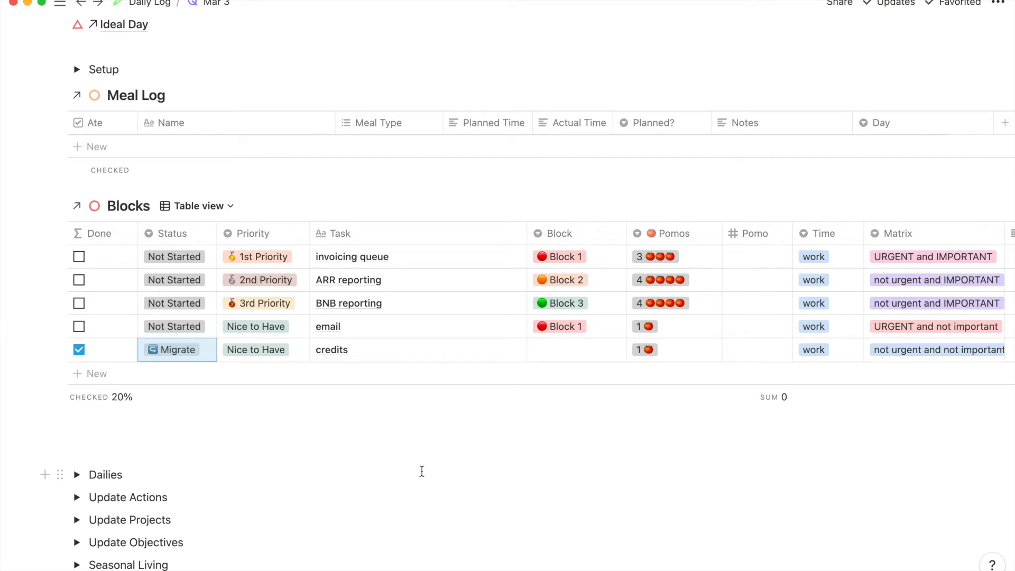
Switch to OmniFocus and replace the Wednesday tag with Thursday on both actions in the [Credits/Reissues] project.
key(ctrl+Up)
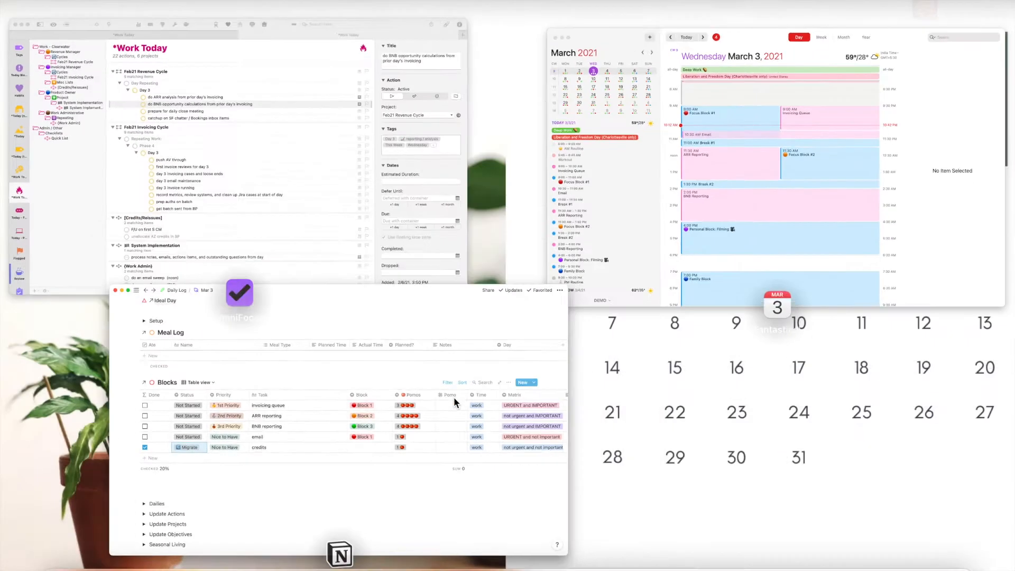
click(324, 189)
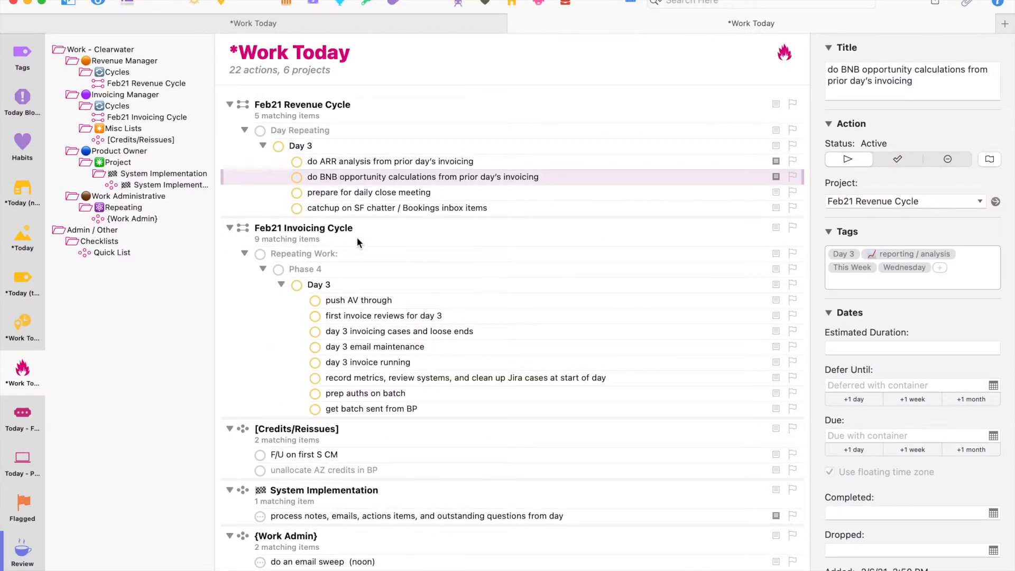
scroll(357, 236, down, 3)
click(312, 413)
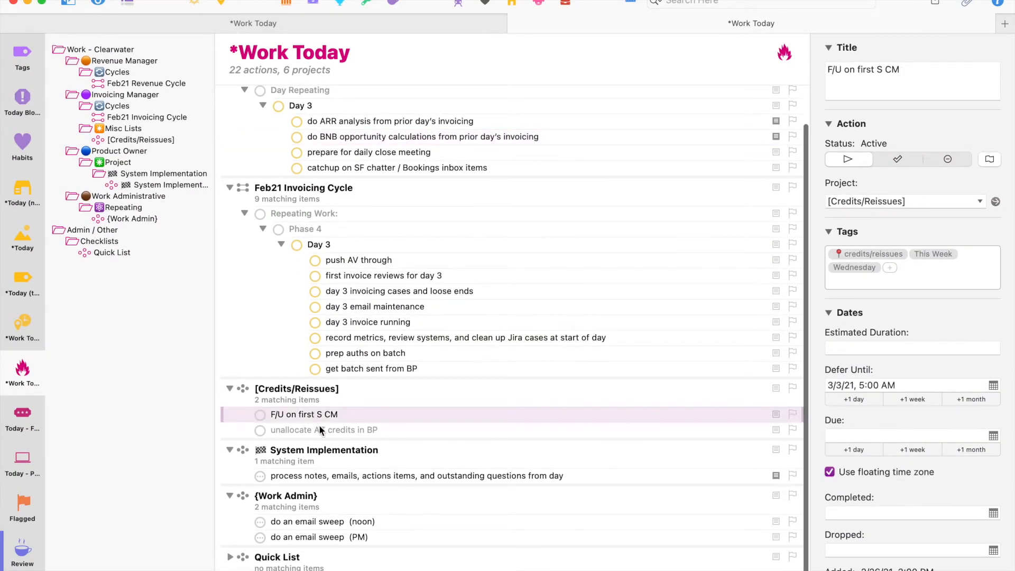
shift+click(319, 427)
click(887, 282)
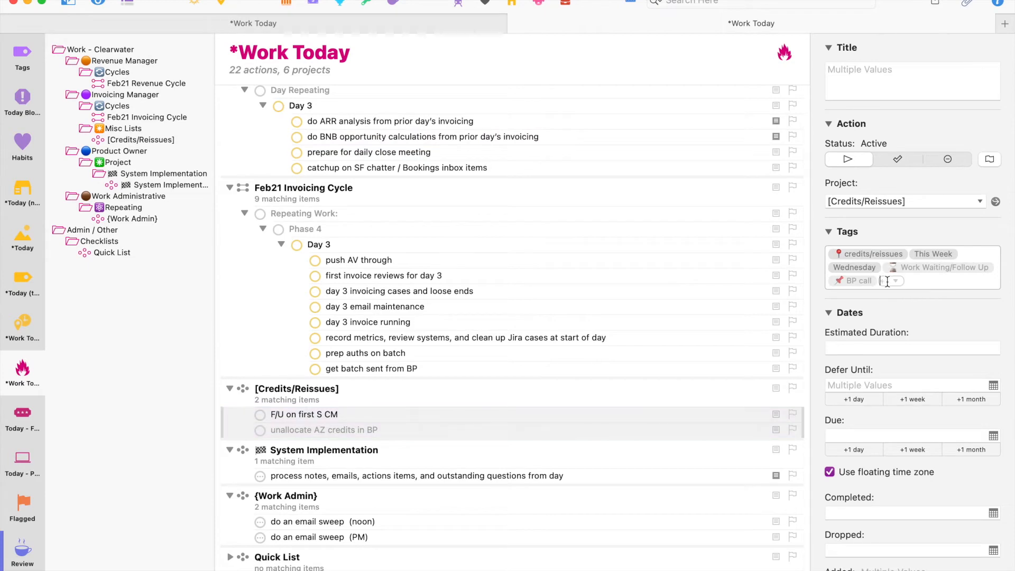
text(thur)
key(Return)
click(859, 267)
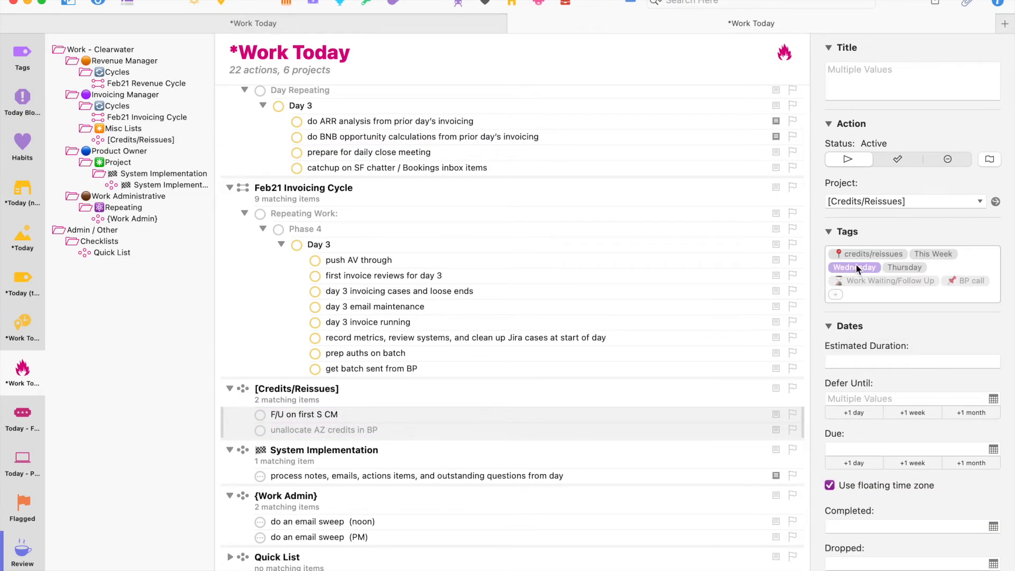
key(BackSpace)
Switch back to Notion and review the sort rules of the Blocks table without changing them.
key(ctrl+Up)
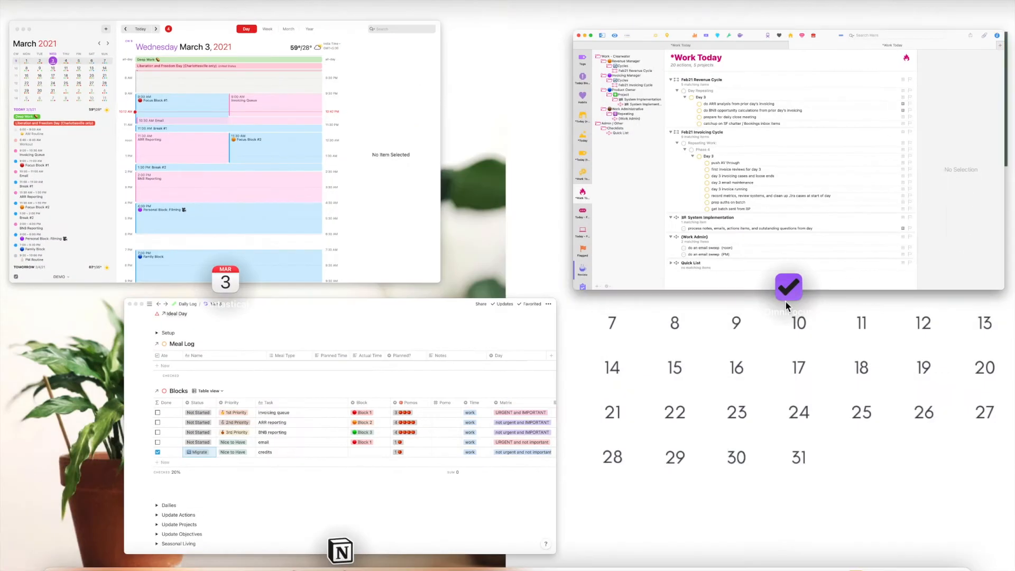
click(460, 385)
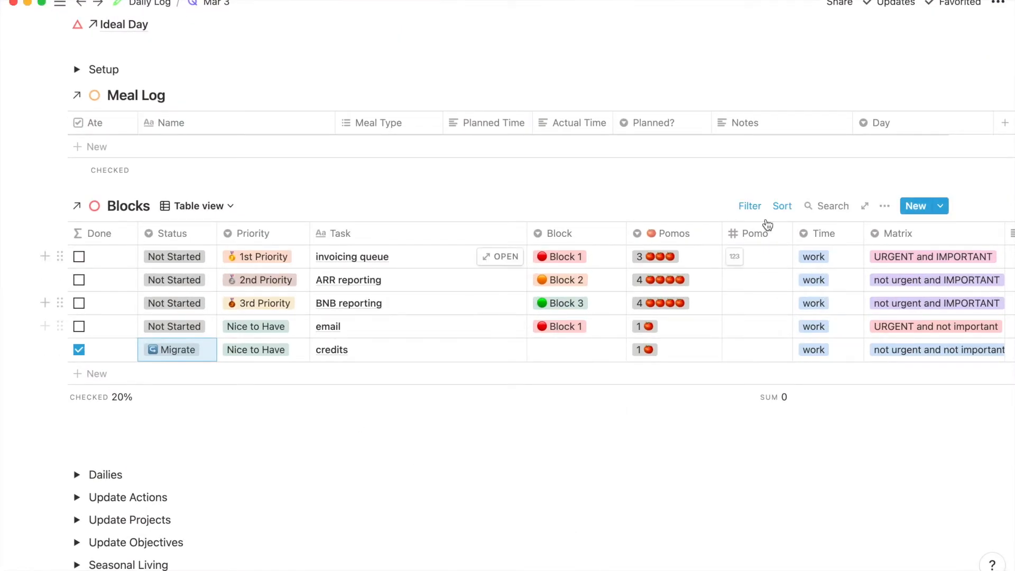
click(780, 208)
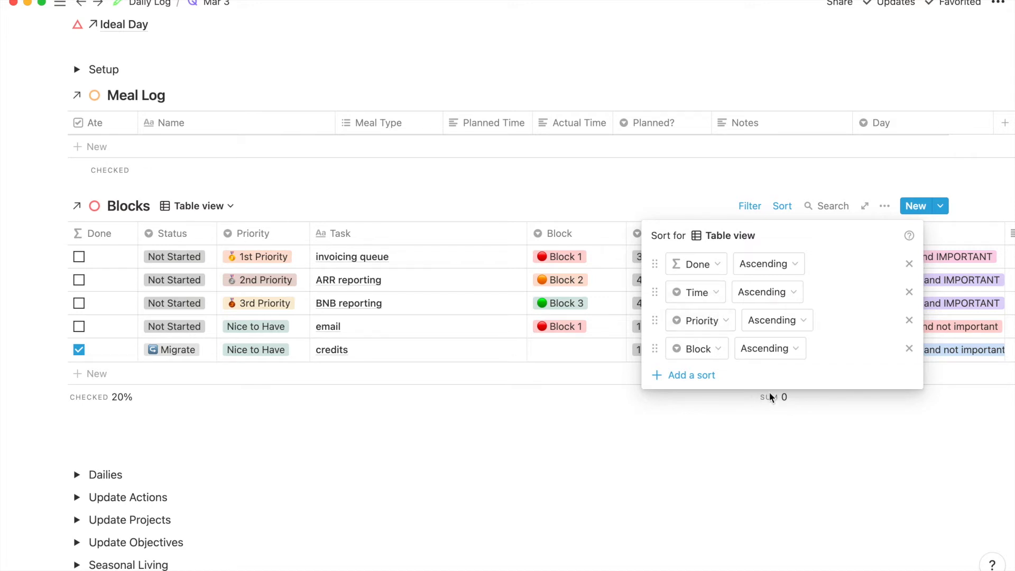
click(643, 487)
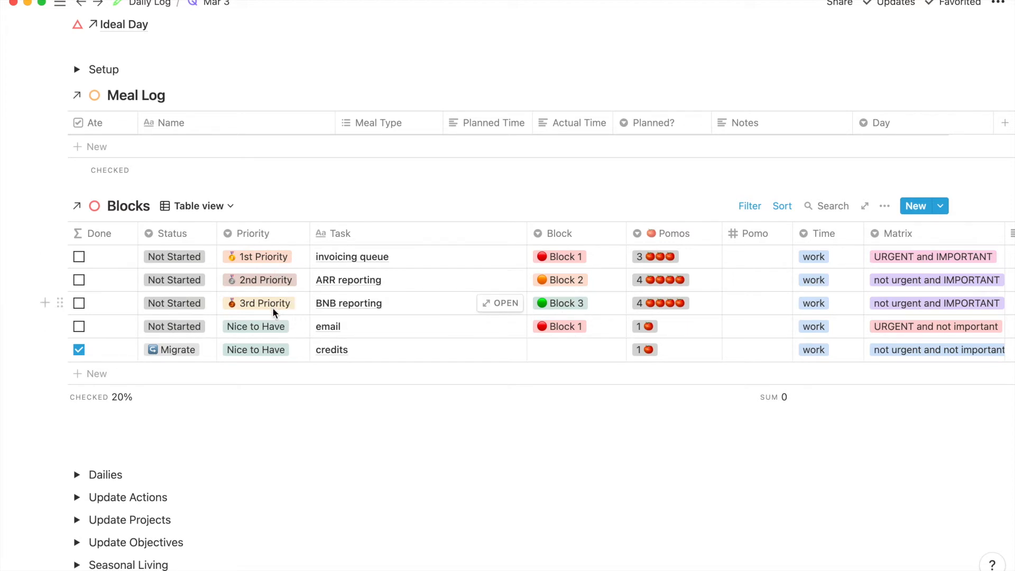
Show the Blocks database in its By Block board view to check the tasks grouped by block.
click(207, 205)
click(175, 278)
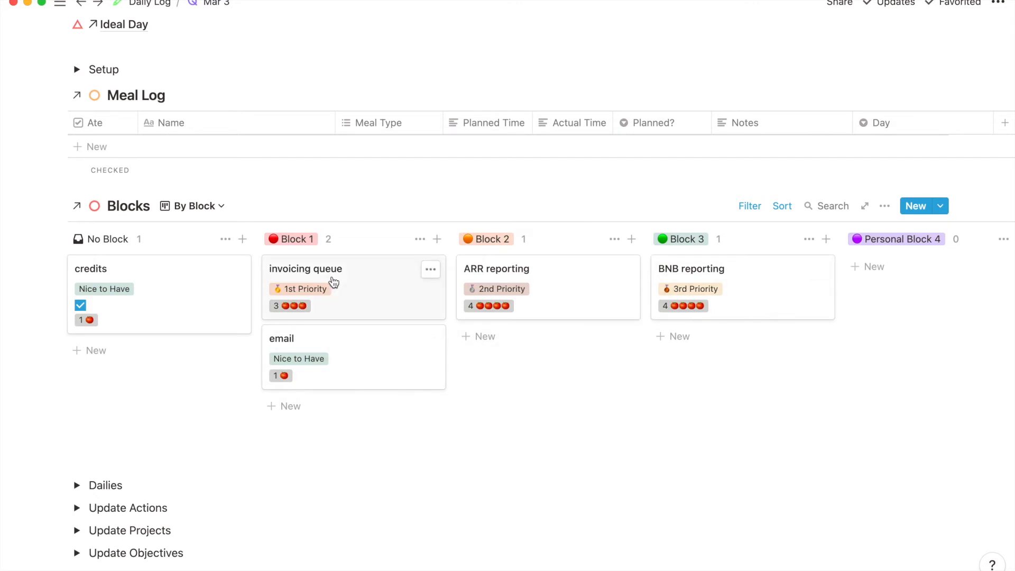
click(187, 207)
click(531, 477)
Show the Matrix view of Blocks and hide its Status, Priority, Block, Pomos, Pomo, Matrix, Notes, Sub Tasks and Daily Log properties.
click(205, 208)
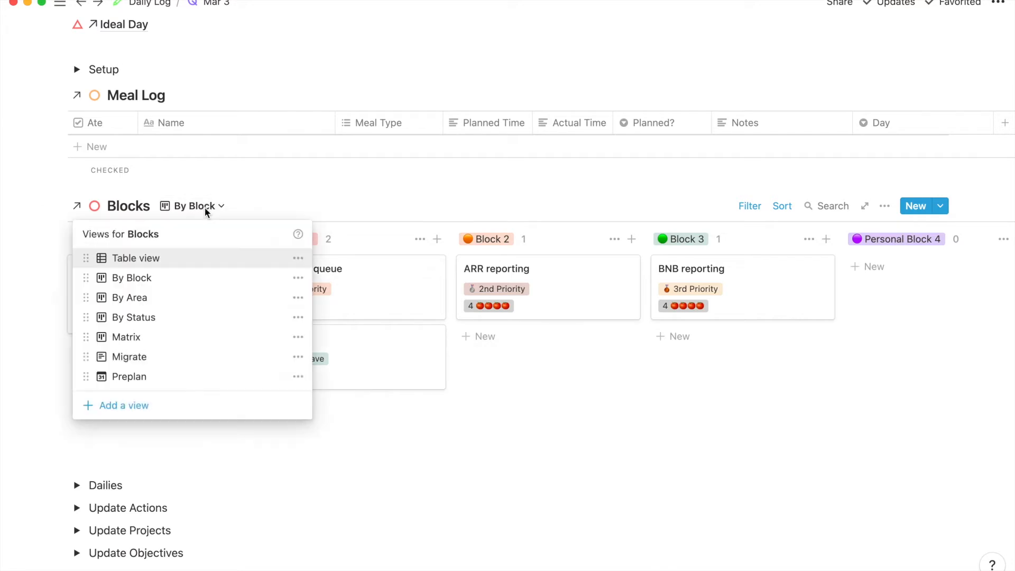
click(125, 336)
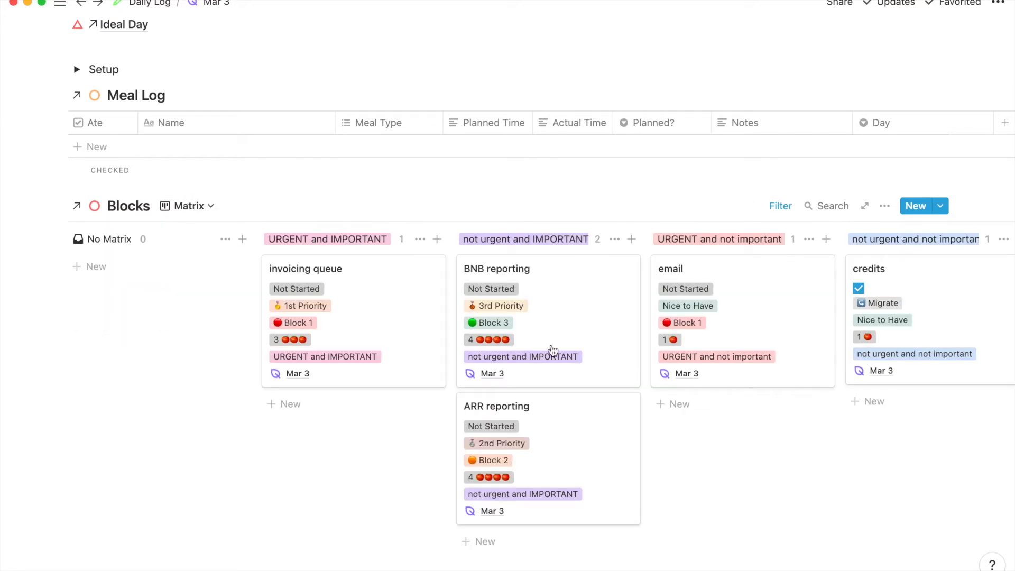
click(885, 205)
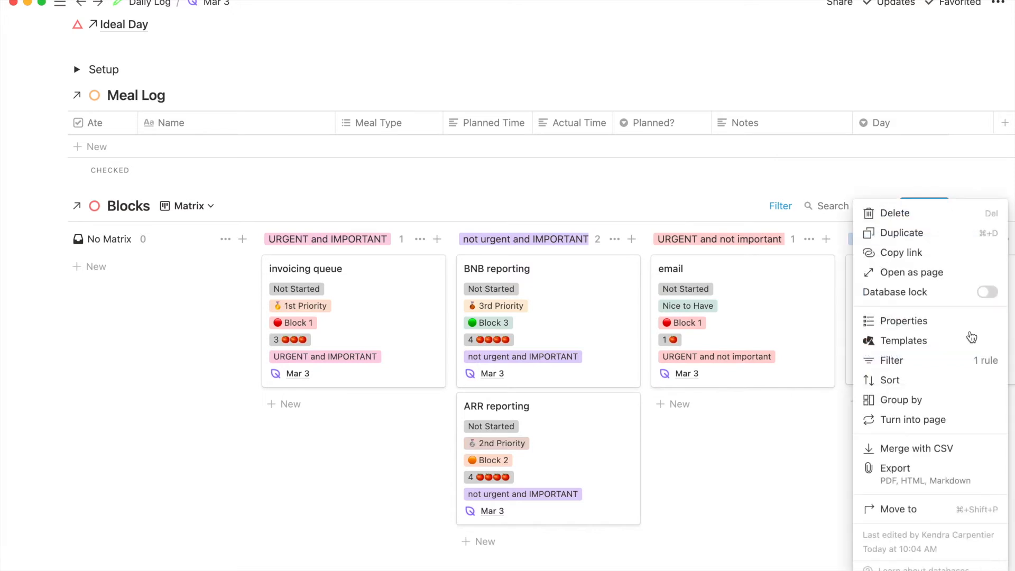
click(933, 320)
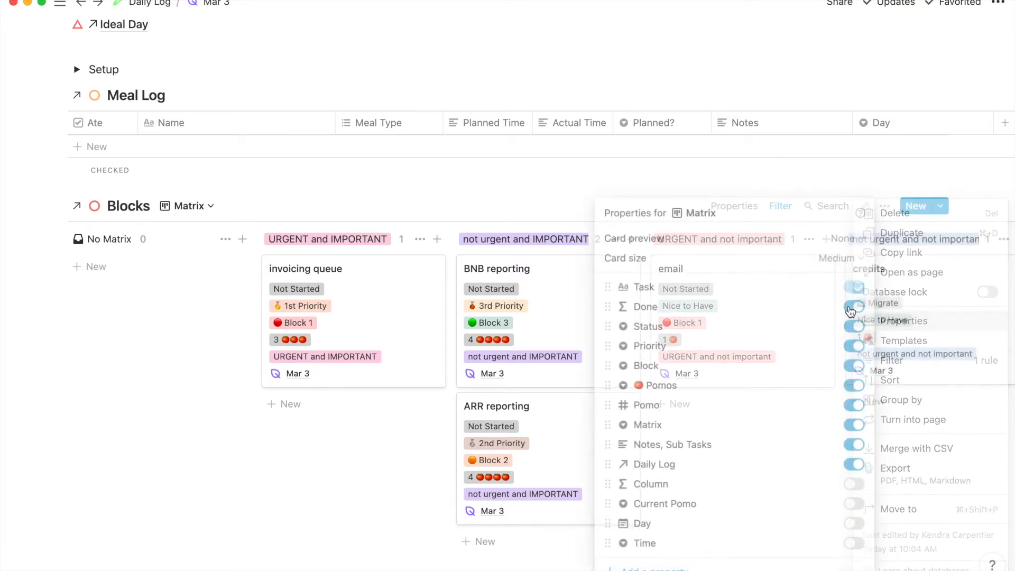
click(852, 325)
click(856, 348)
click(855, 365)
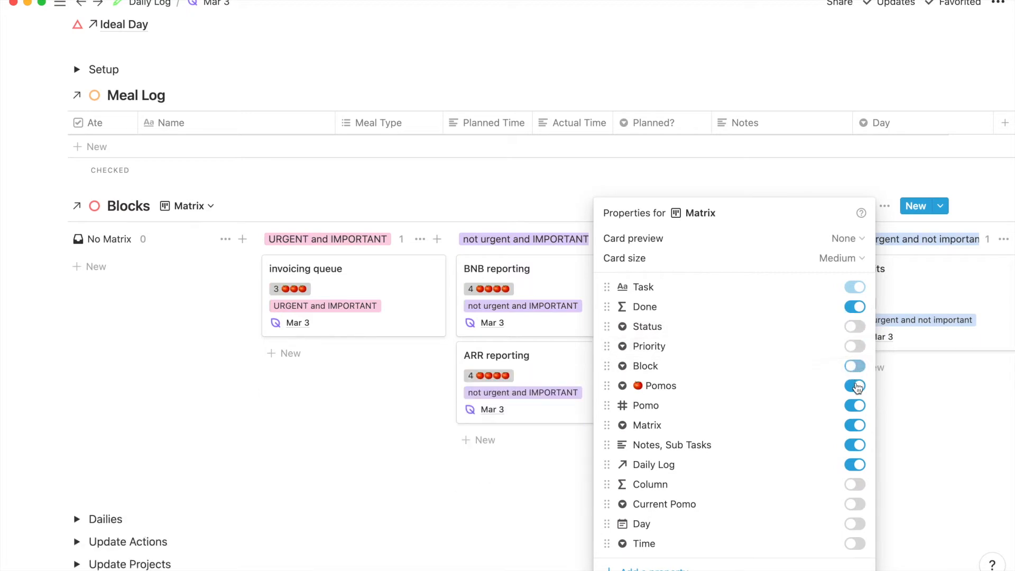
click(855, 385)
click(855, 406)
click(855, 424)
click(855, 445)
click(853, 465)
click(544, 383)
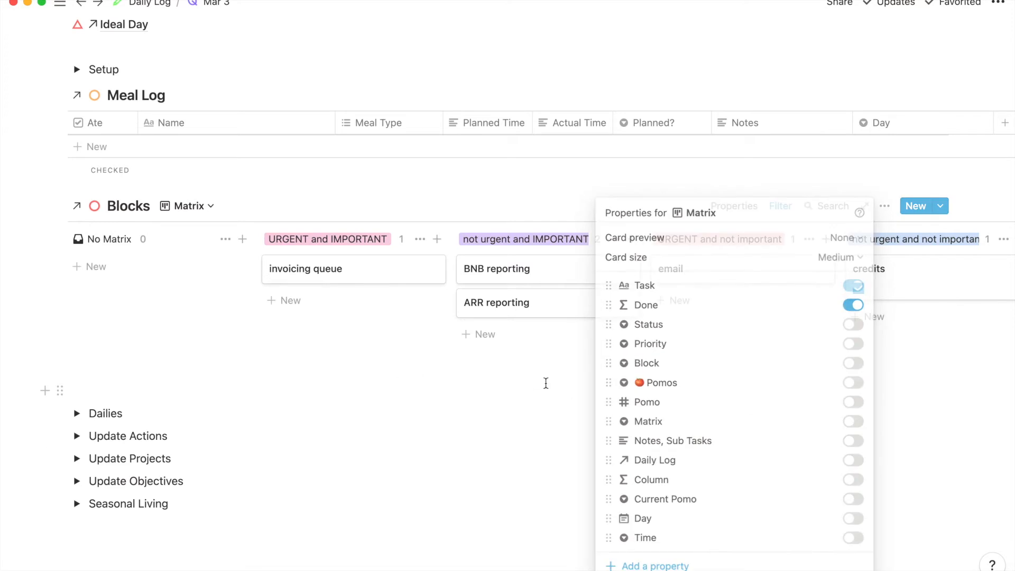
Open the email card from the URGENT and not important column and set its Status to Migrate.
scroll(569, 246, right, 3)
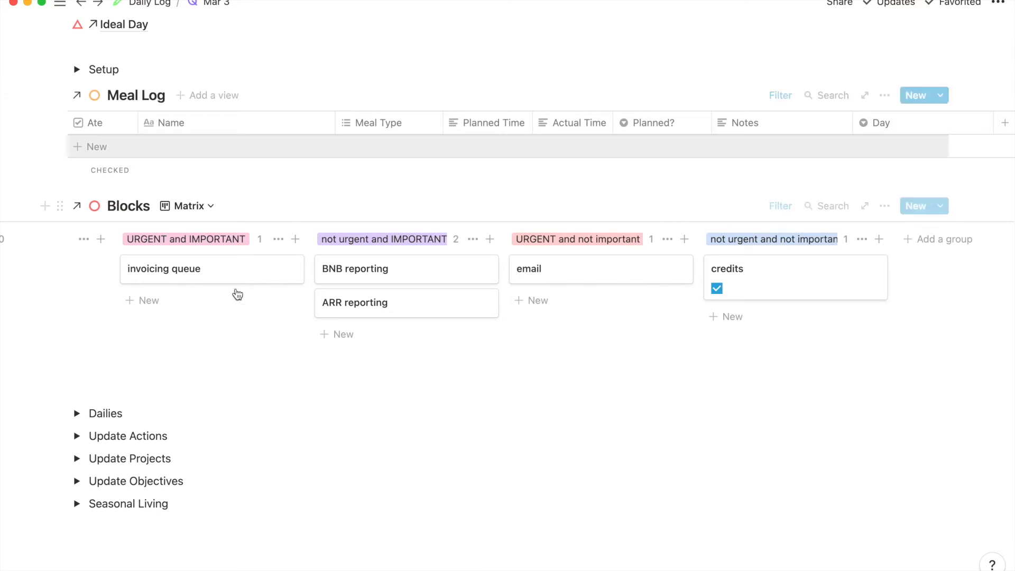
click(539, 278)
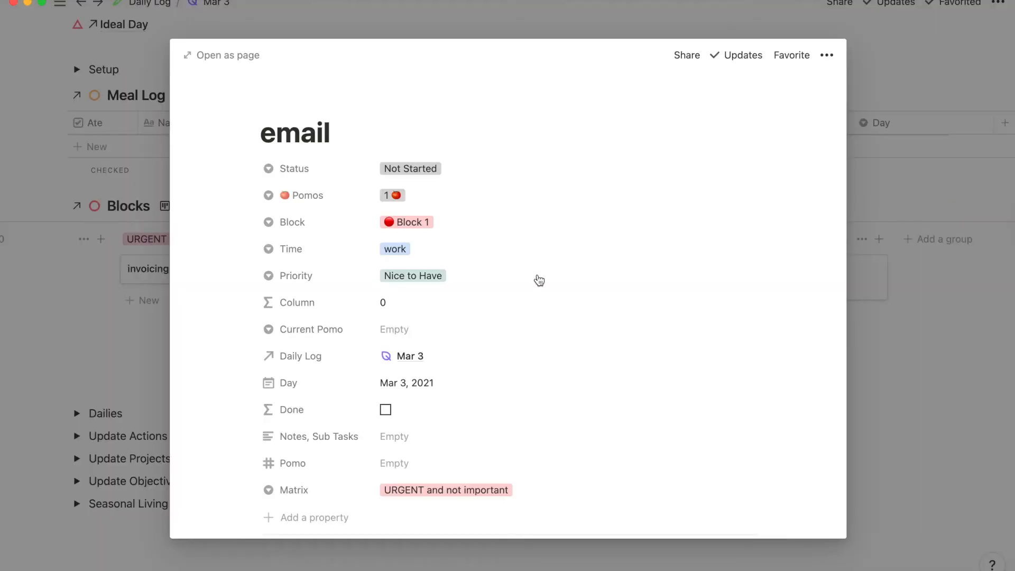
click(419, 167)
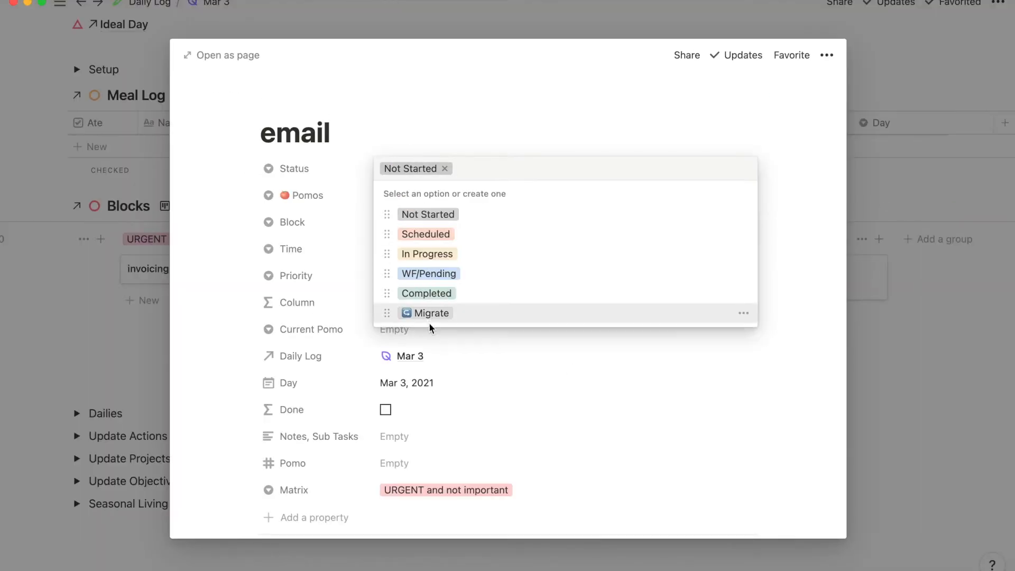
click(429, 316)
click(895, 360)
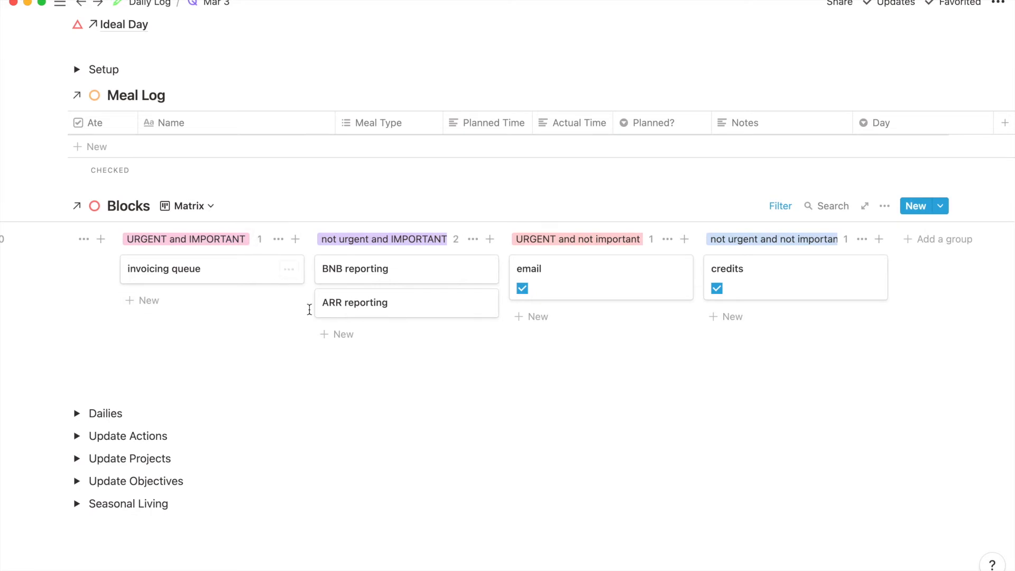
Examine the tasks across the columns of the By Status board, and return Blocks to the Table view.
scroll(309, 312, left, 5)
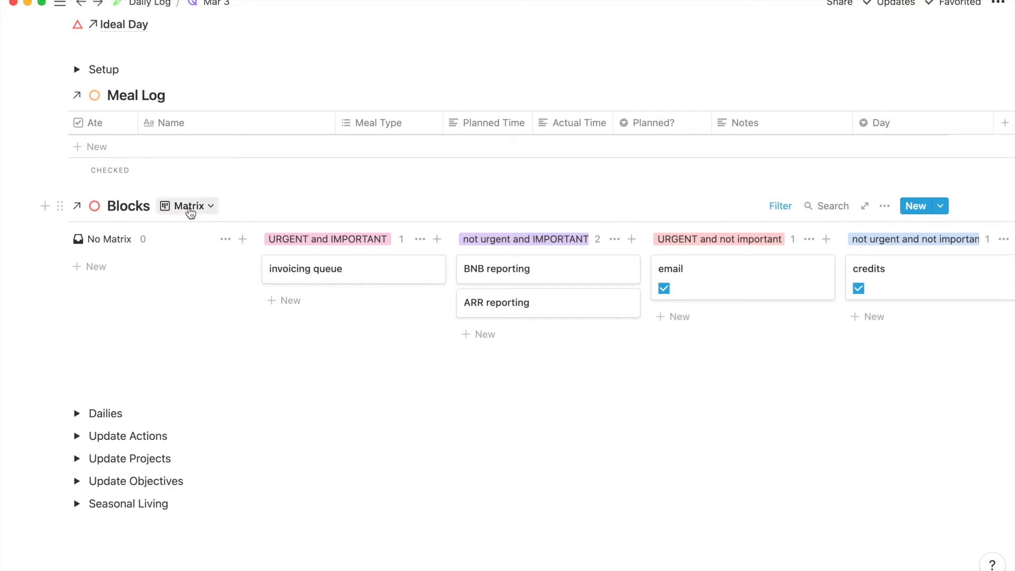
click(189, 207)
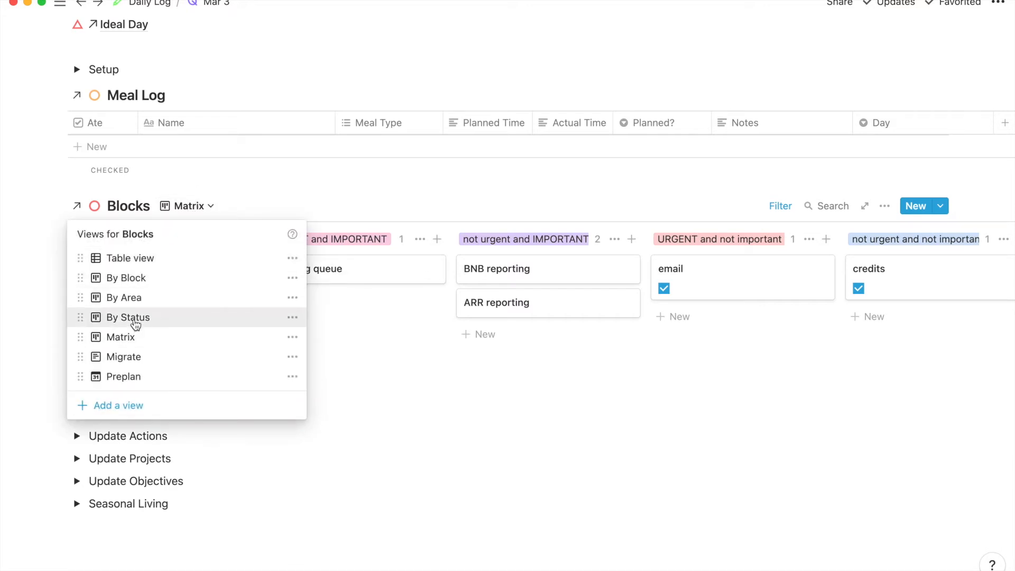
click(133, 318)
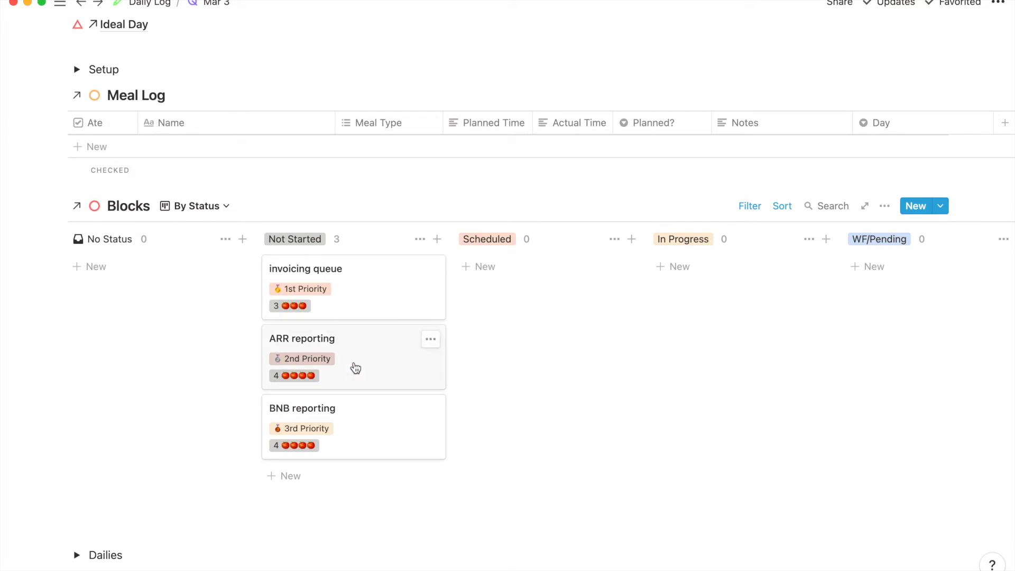
scroll(353, 367, right, 5)
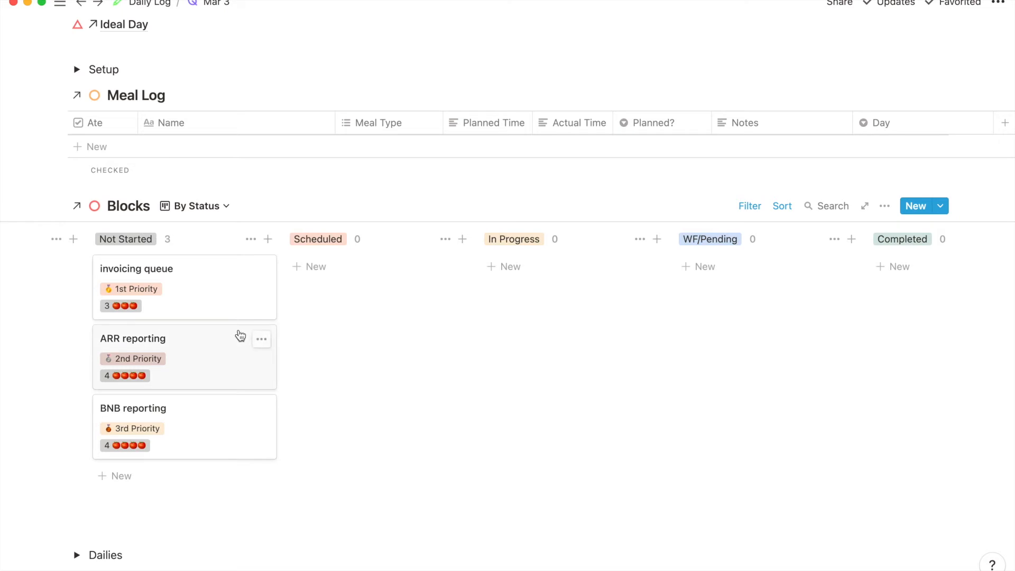
scroll(587, 359, right, 2)
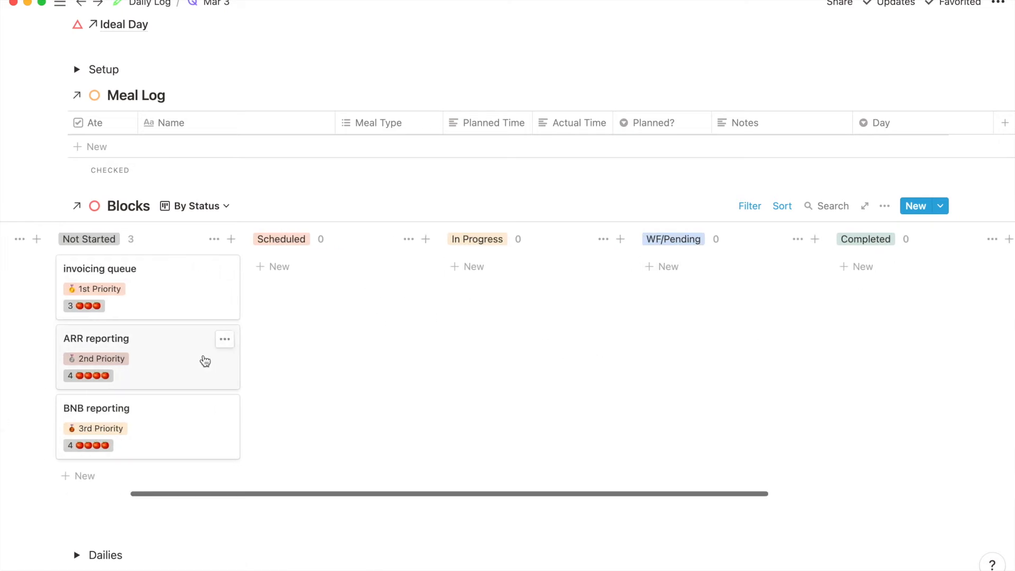
scroll(204, 360, left, 2)
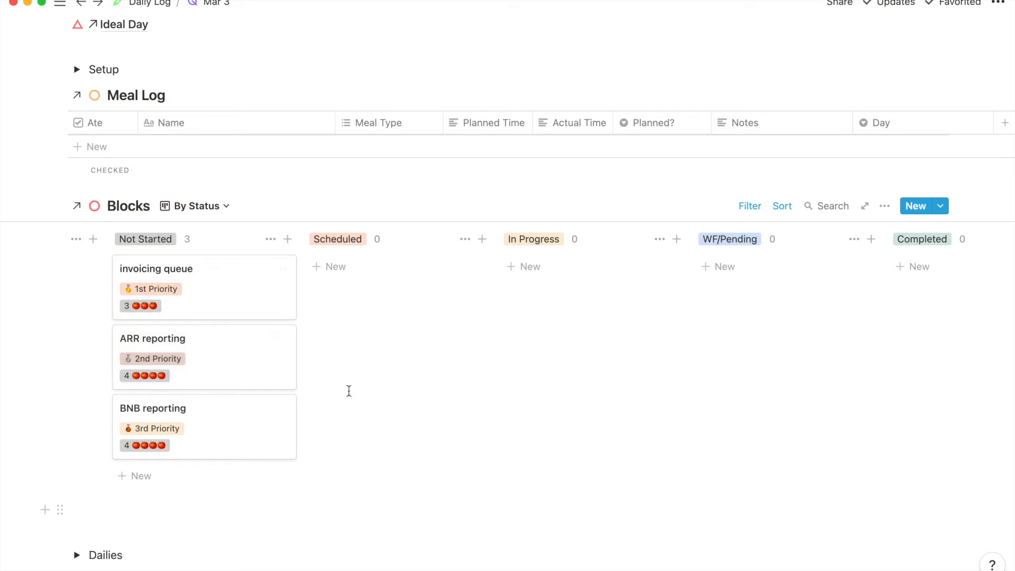
scroll(479, 359, left, 4)
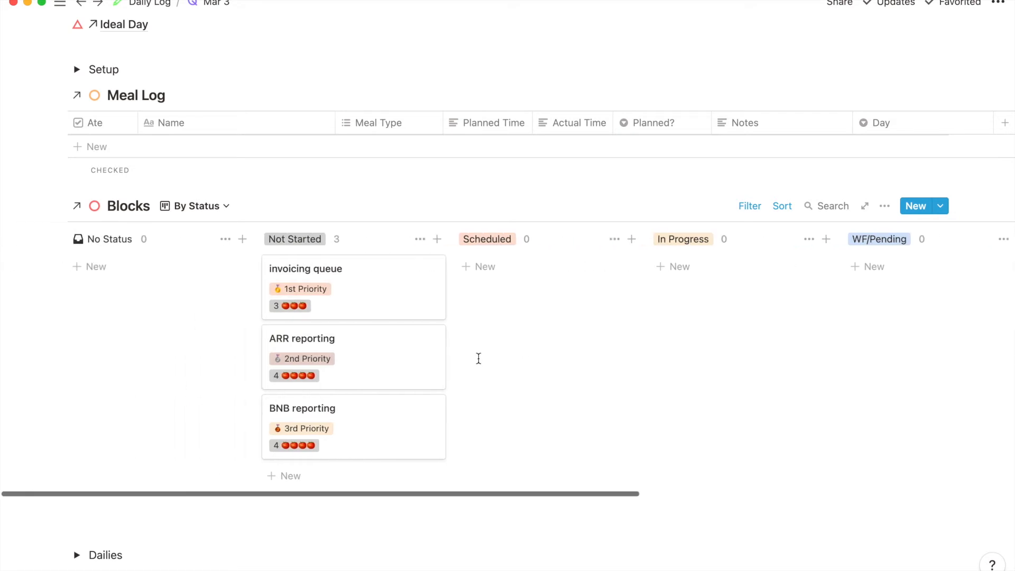
click(204, 207)
click(149, 264)
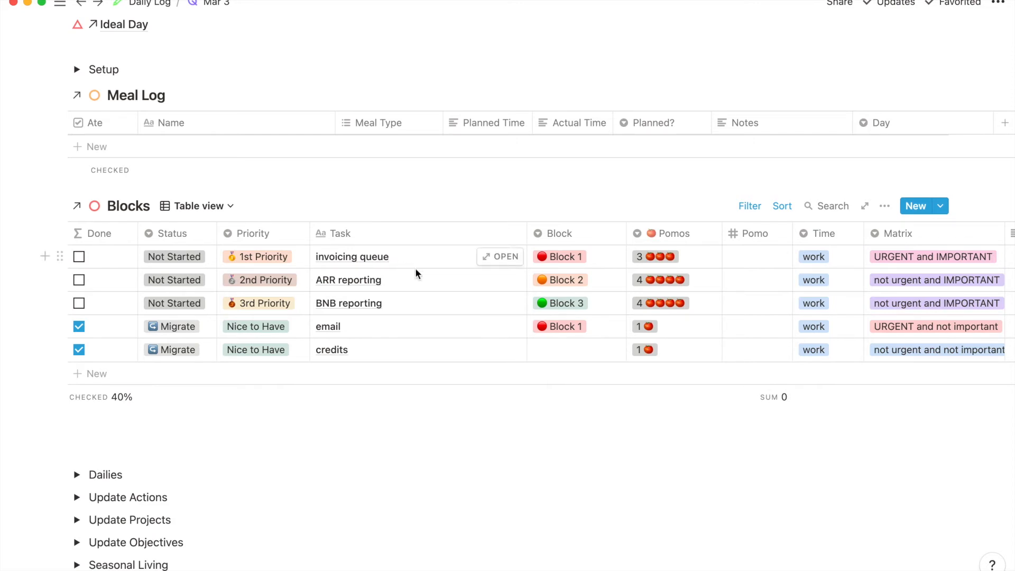
Switch to OmniFocus and open the *Invoicing Mgr Bucket perspective.
key(ctrl+Up)
click(708, 210)
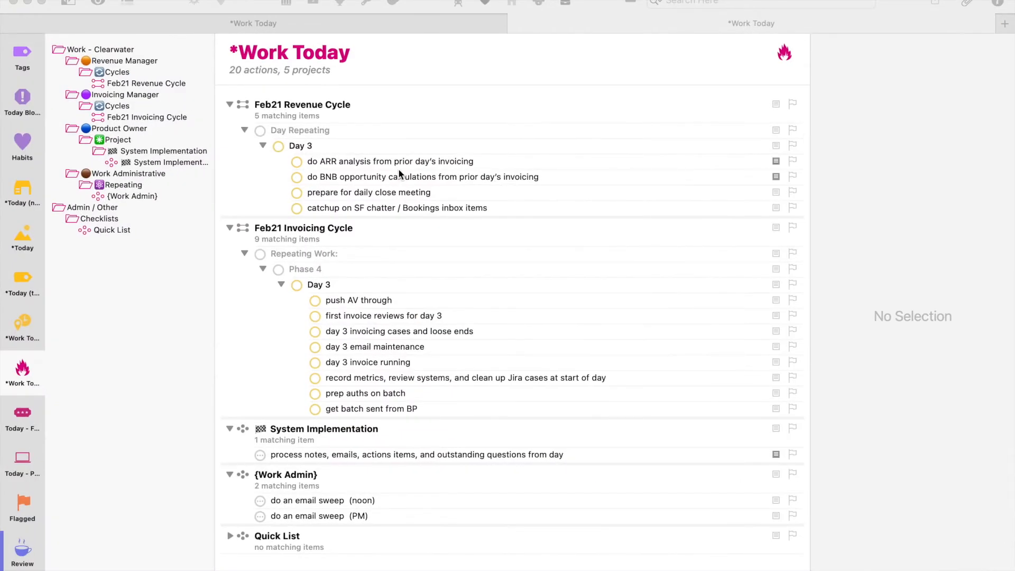
click(315, 2)
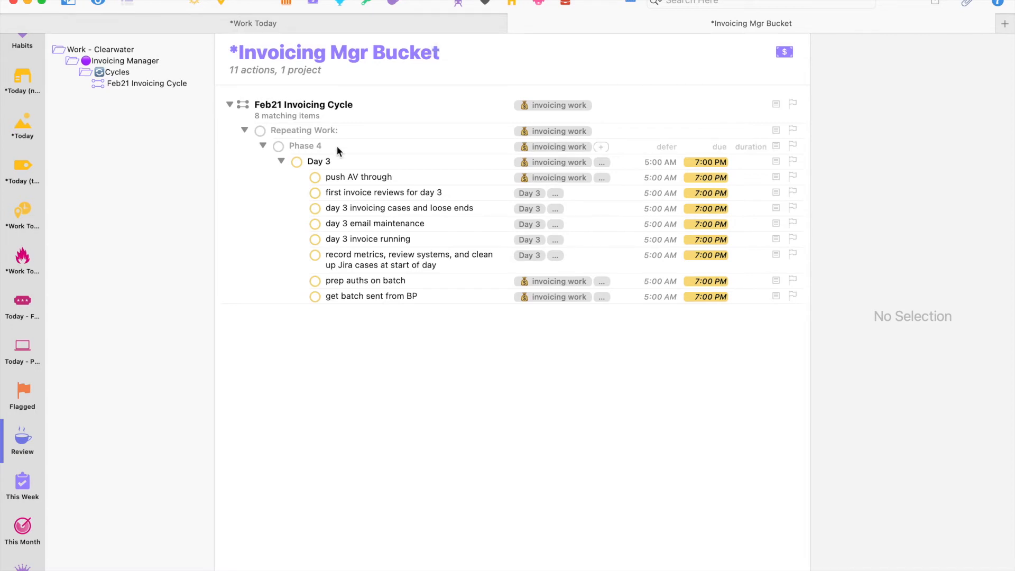
Compare the tasks in Notion's Blocks table with the Day 3 actions in OmniFocus's *Invoicing Mgr Bucket perspective.
key(ctrl+Up)
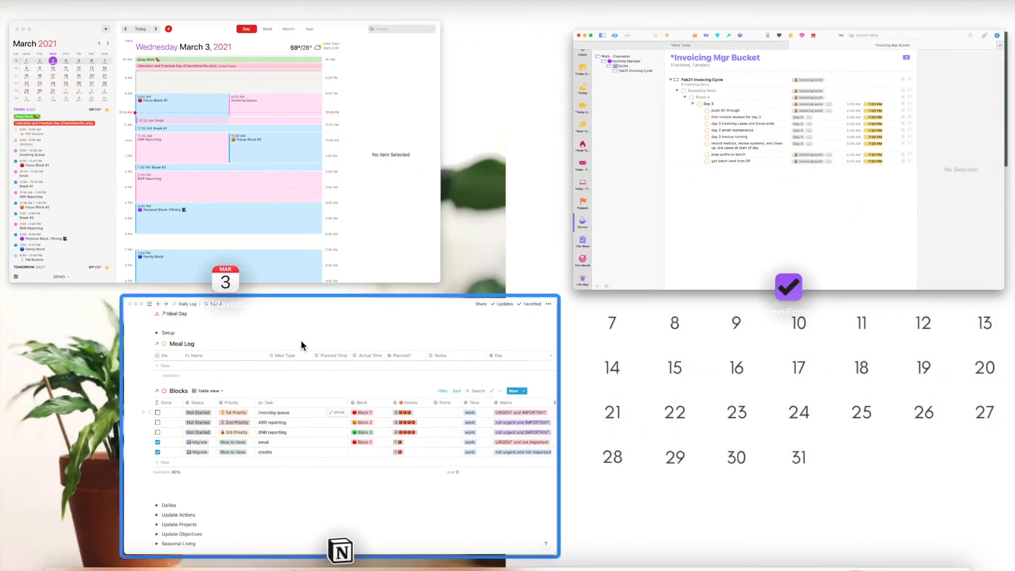
click(300, 339)
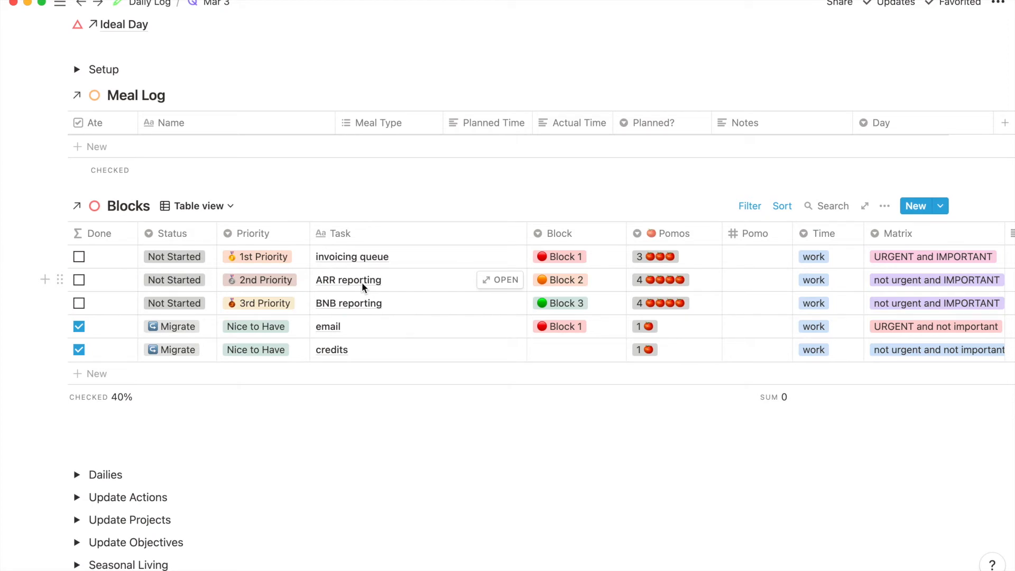
key(ctrl+Up)
click(346, 143)
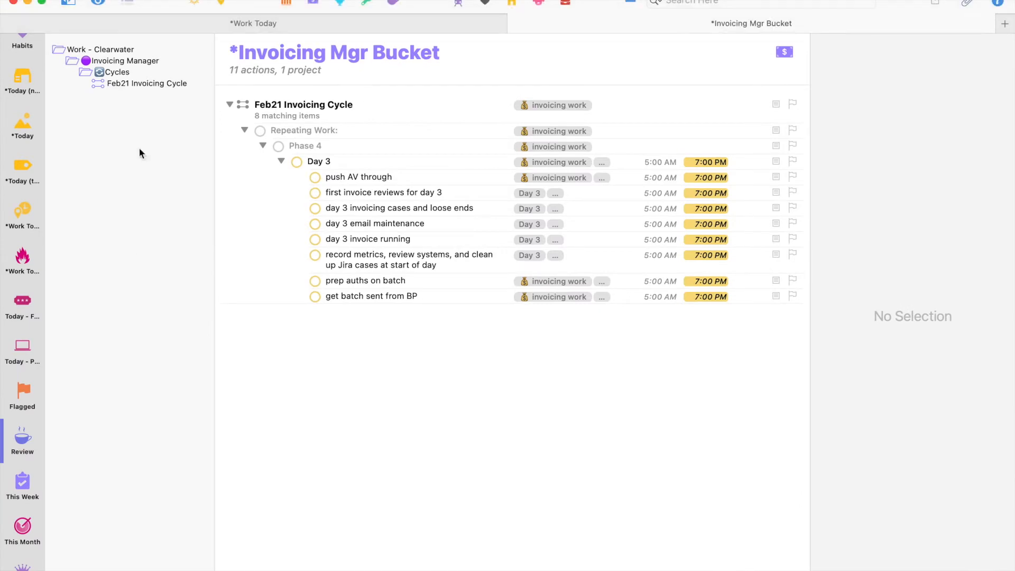
key(ctrl+Up)
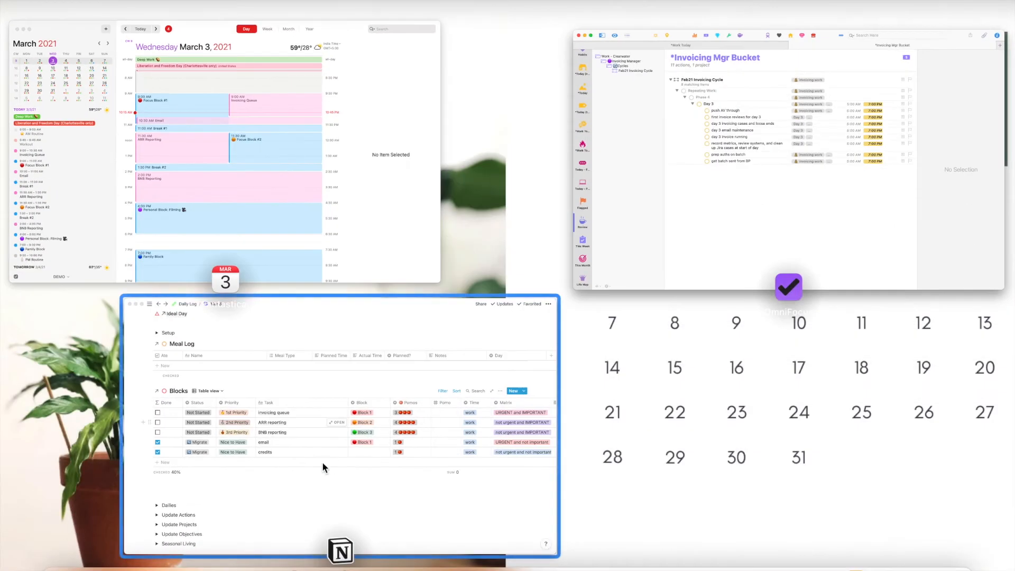
click(325, 465)
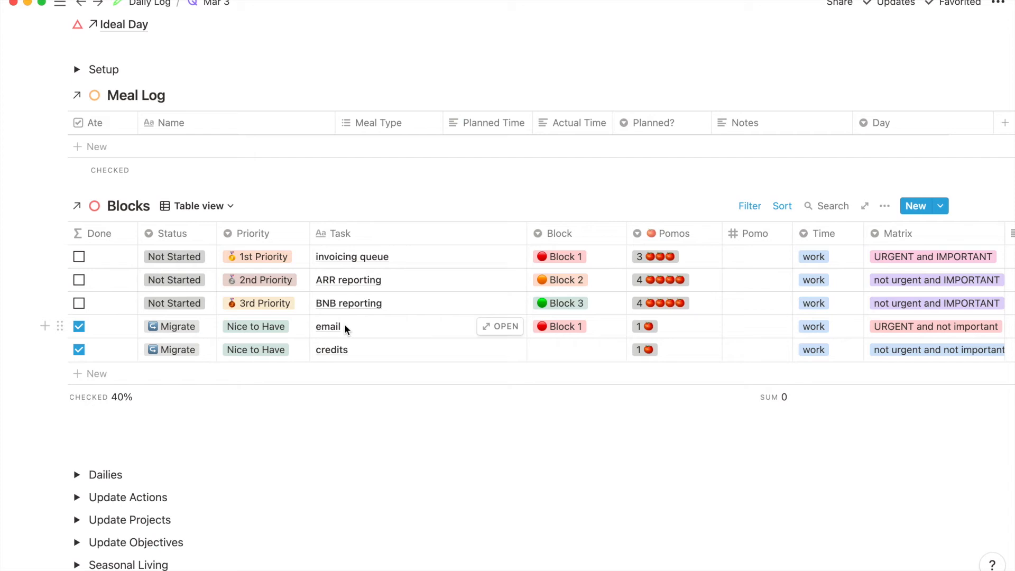
key(ctrl+Up)
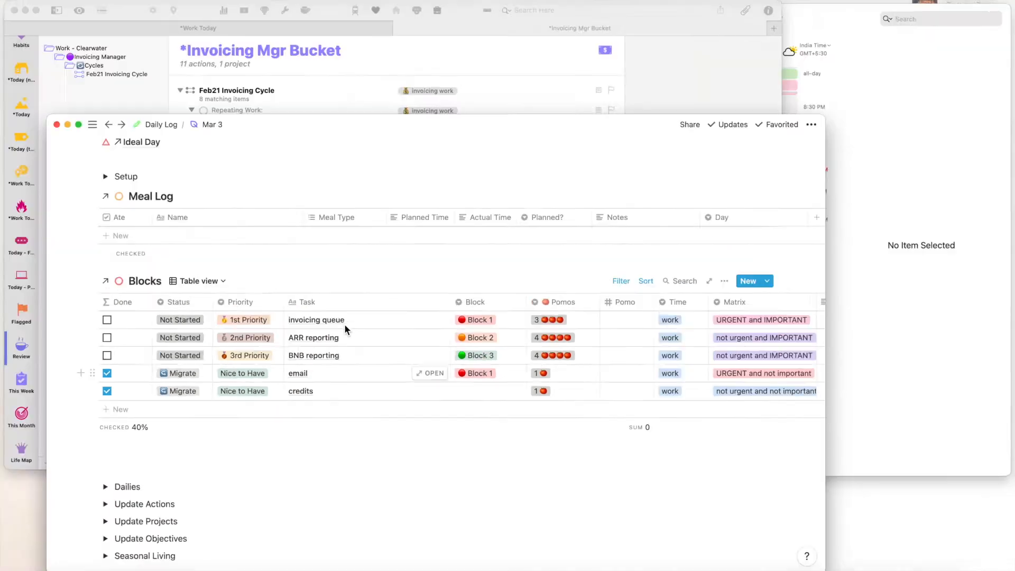
click(299, 205)
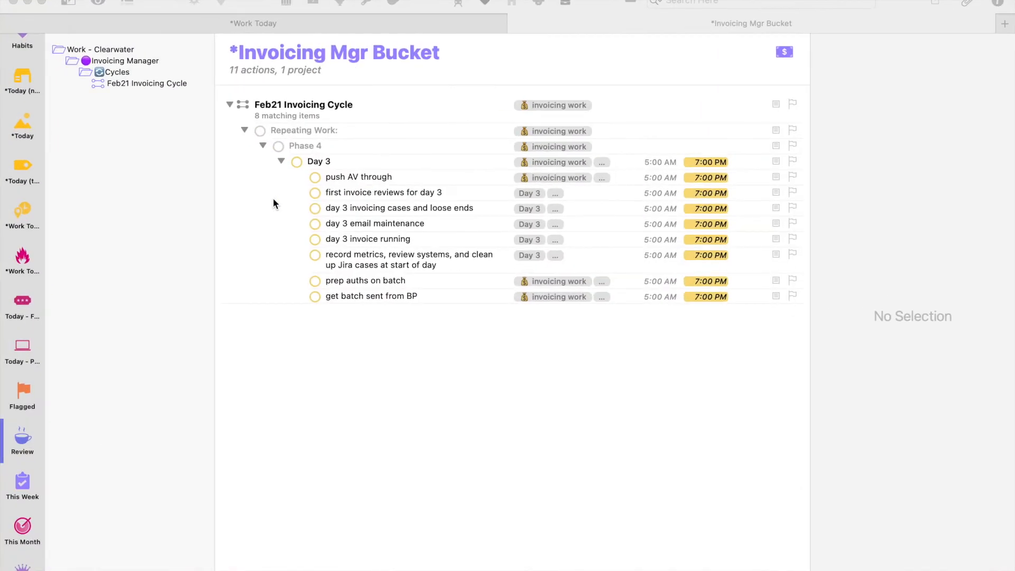
Open the *Today perspective to look over its projects and actions, and switch back to the Blocks table in Notion.
click(26, 122)
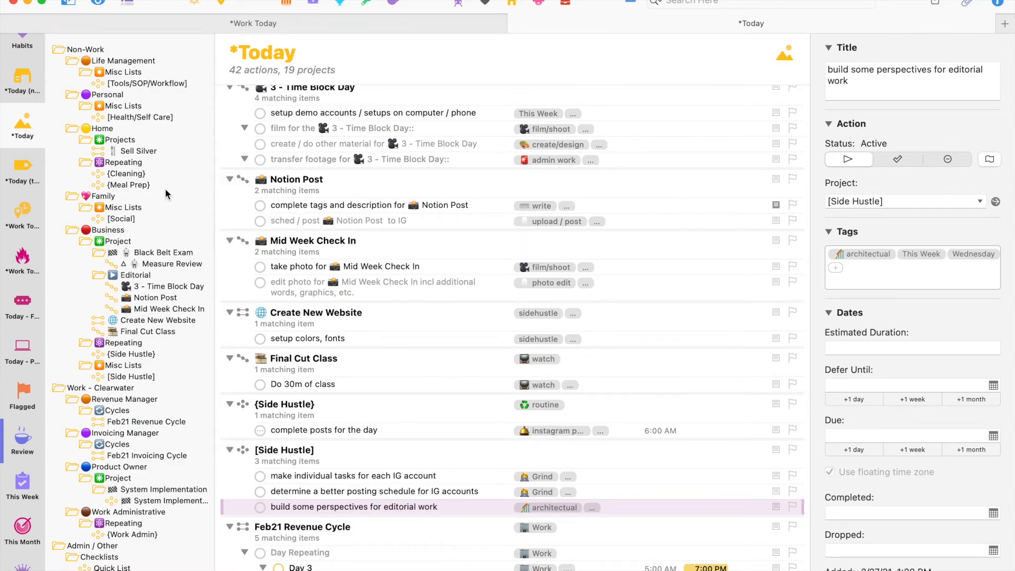
key(ctrl+Up)
click(207, 352)
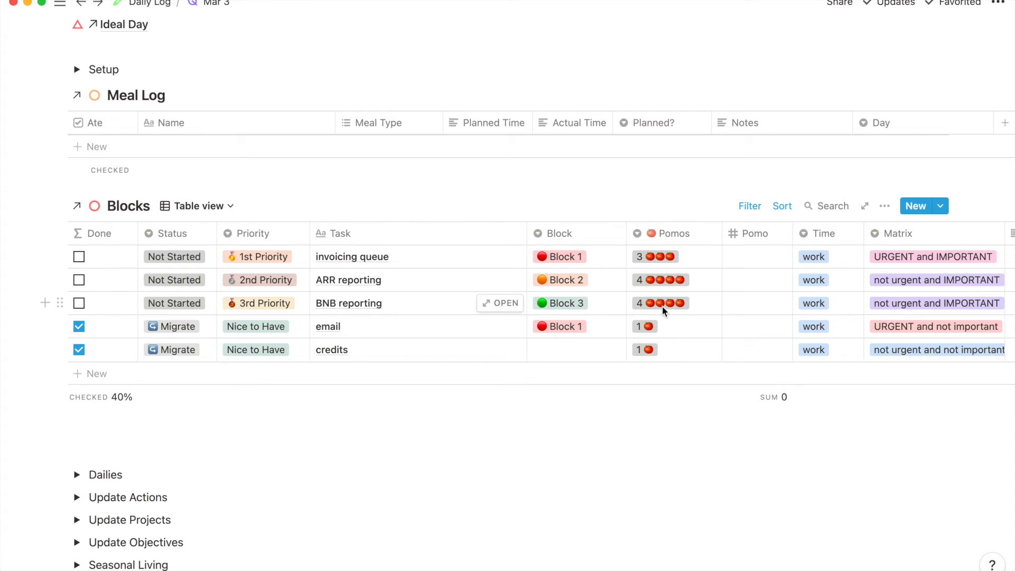
scroll(661, 310, down, 5)
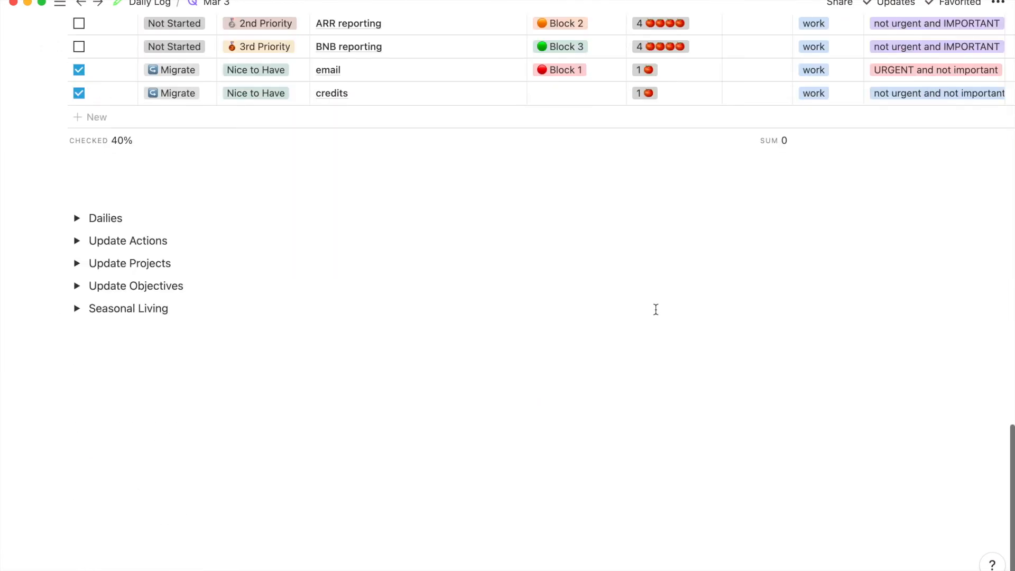
Switch to the calendar app and add a Work Meeting event for today at 2:30 PM in the Work (demo) calendar.
key(ctrl+Up)
click(210, 166)
scroll(623, 346, down, 2)
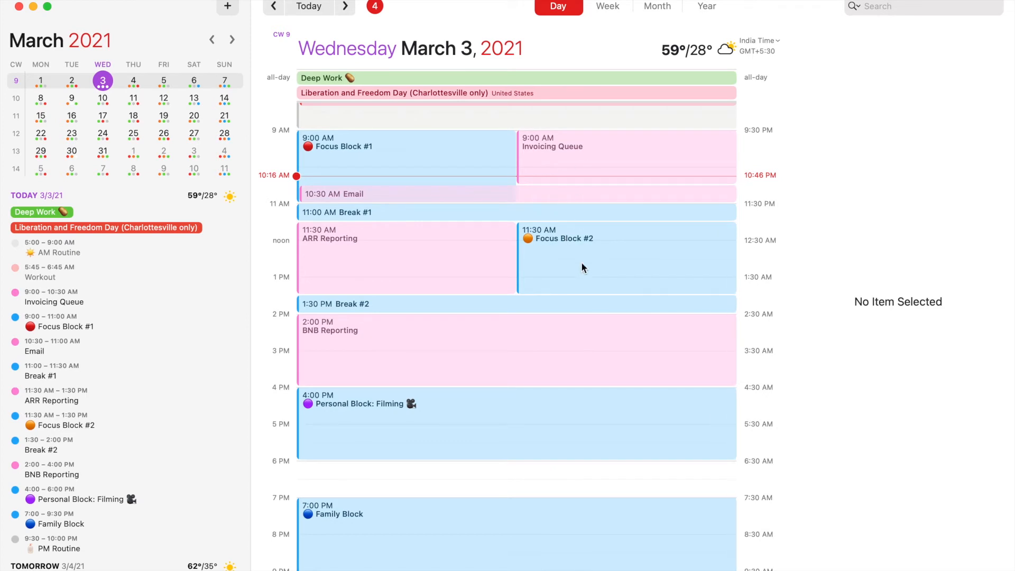
scroll(492, 359, down, 2)
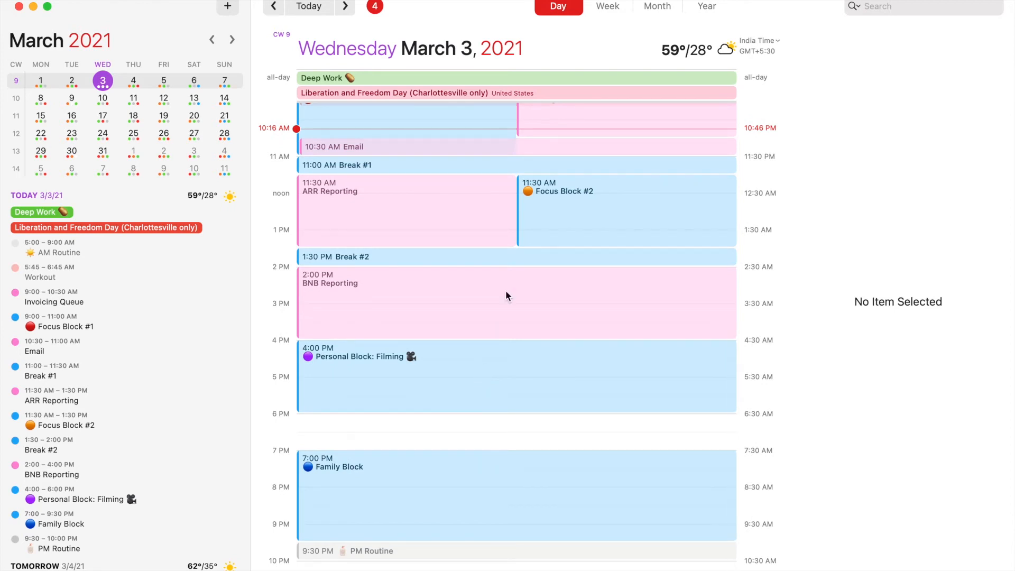
click(222, 5)
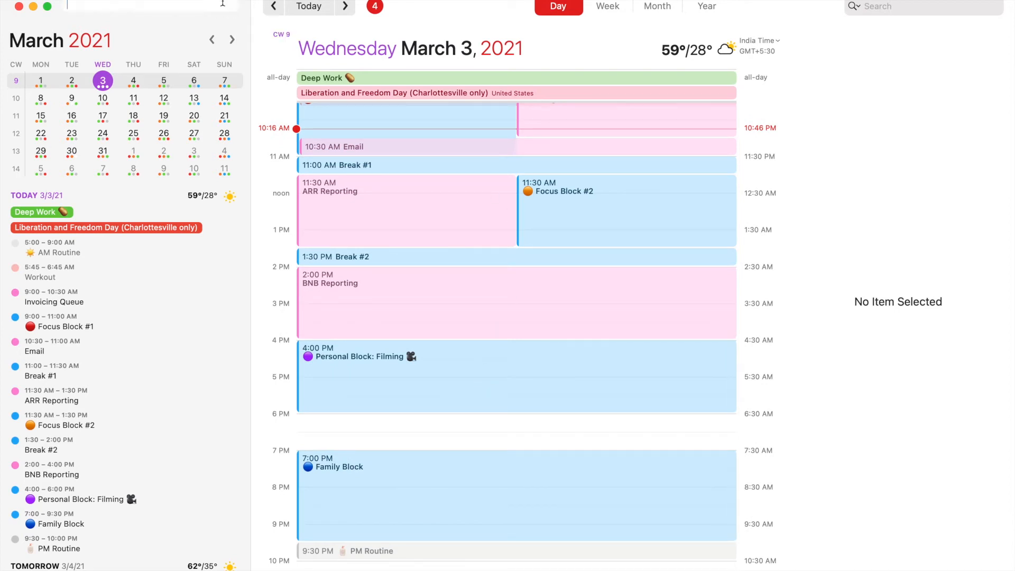
text(Work meeti)
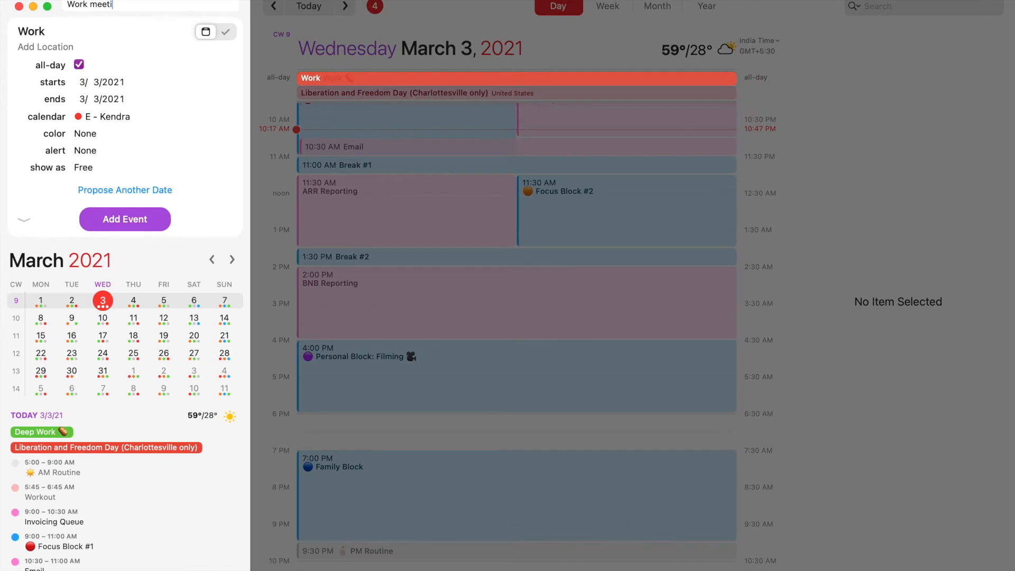
key(BackSpace)
key(BackSpace)
key(BackSpace)
text(eting today )
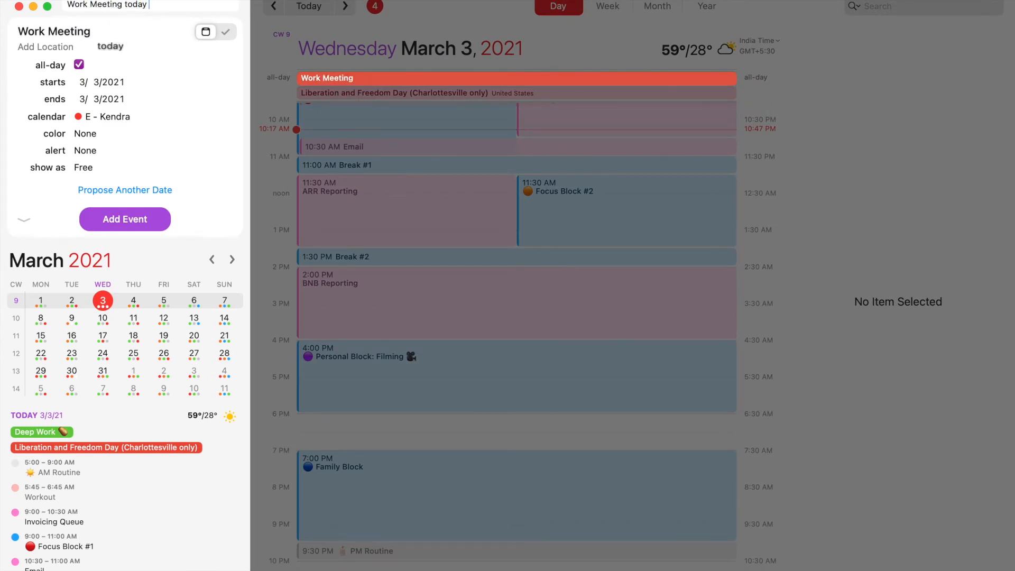
text(2:30pm)
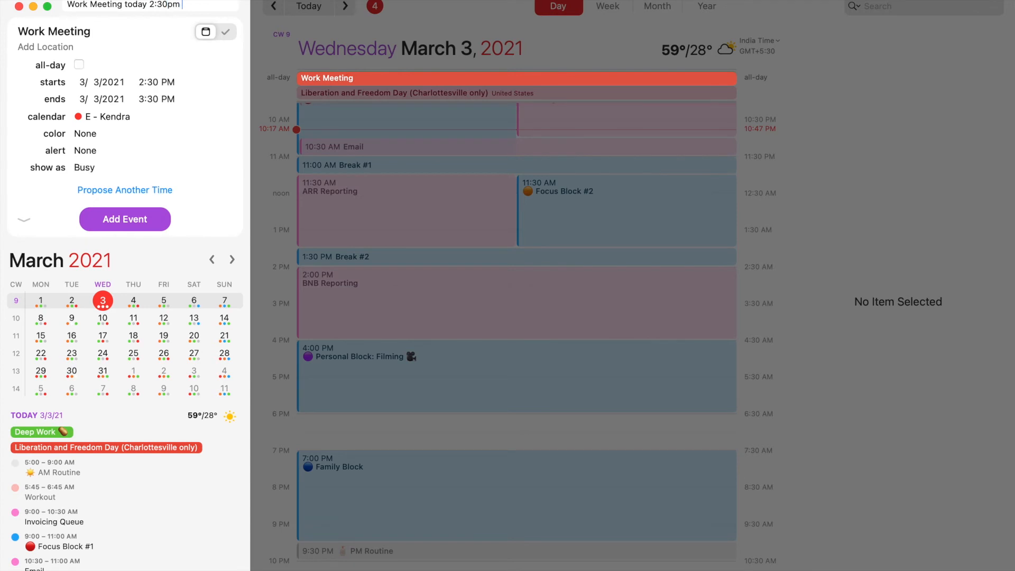
text( /dem)
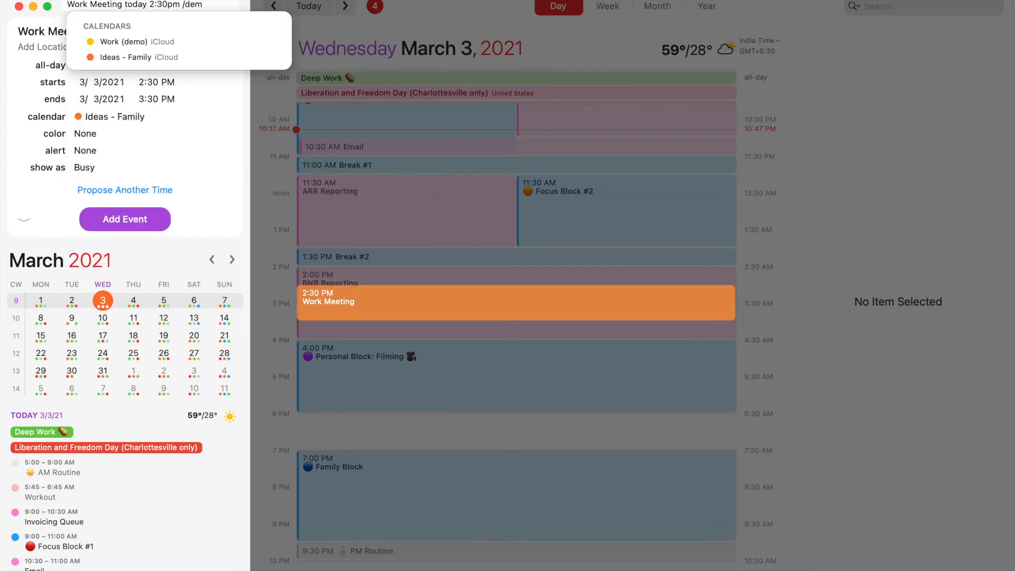
key(Down)
key(Return)
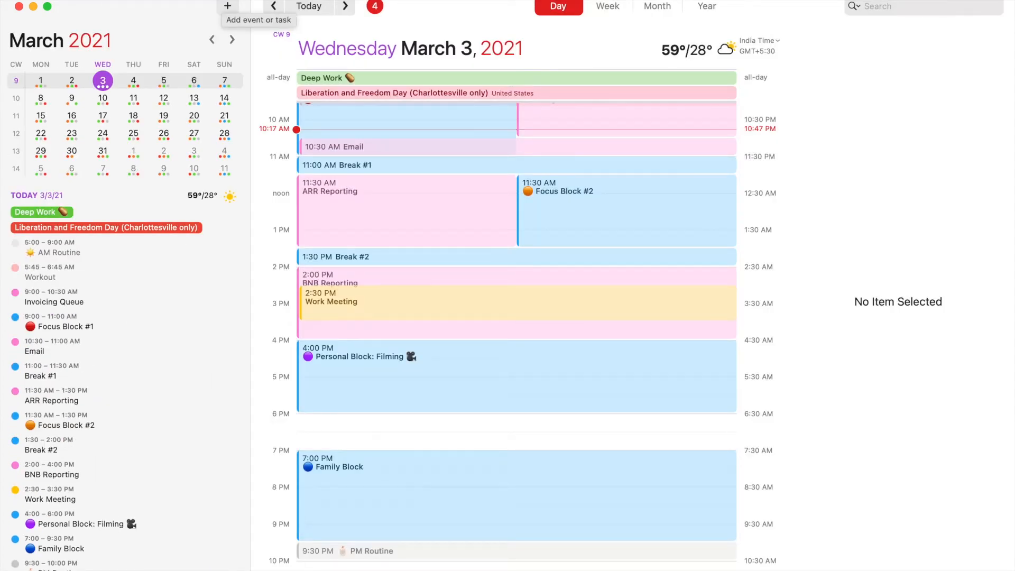
Set the Work Meeting event to end at 3:00 PM, making it 30 minutes long.
scroll(401, 343, up, 2)
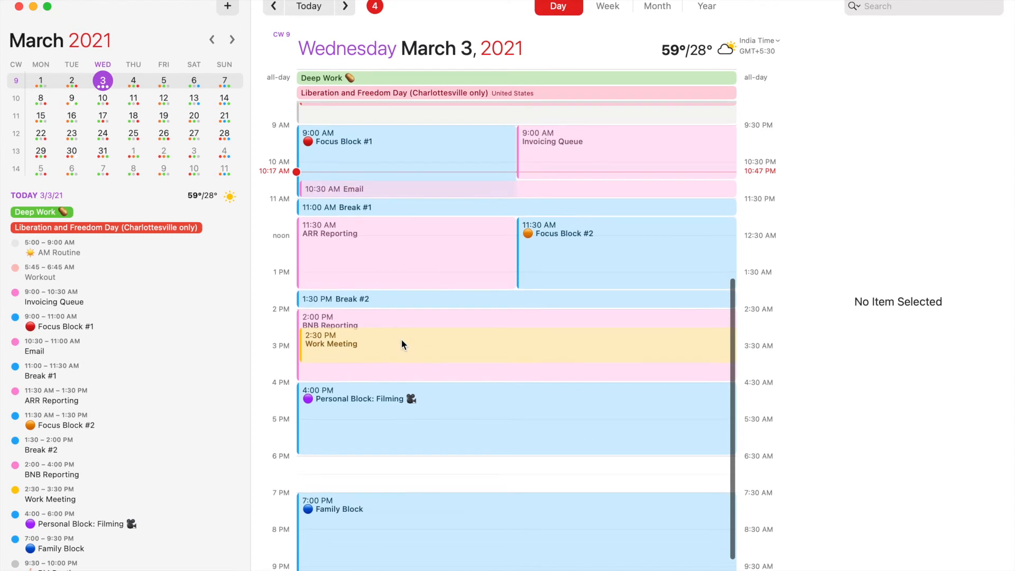
click(378, 320)
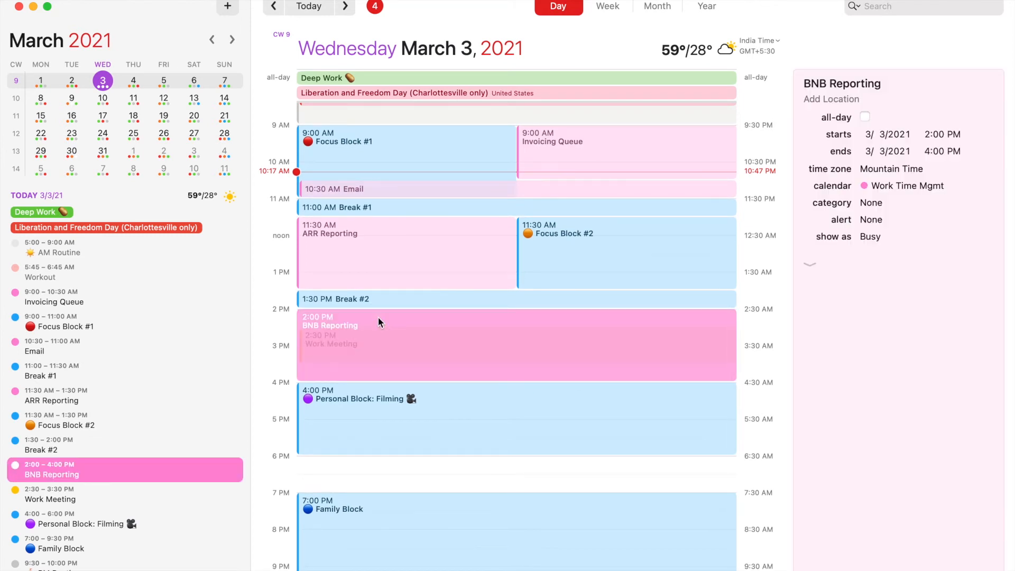
click(369, 475)
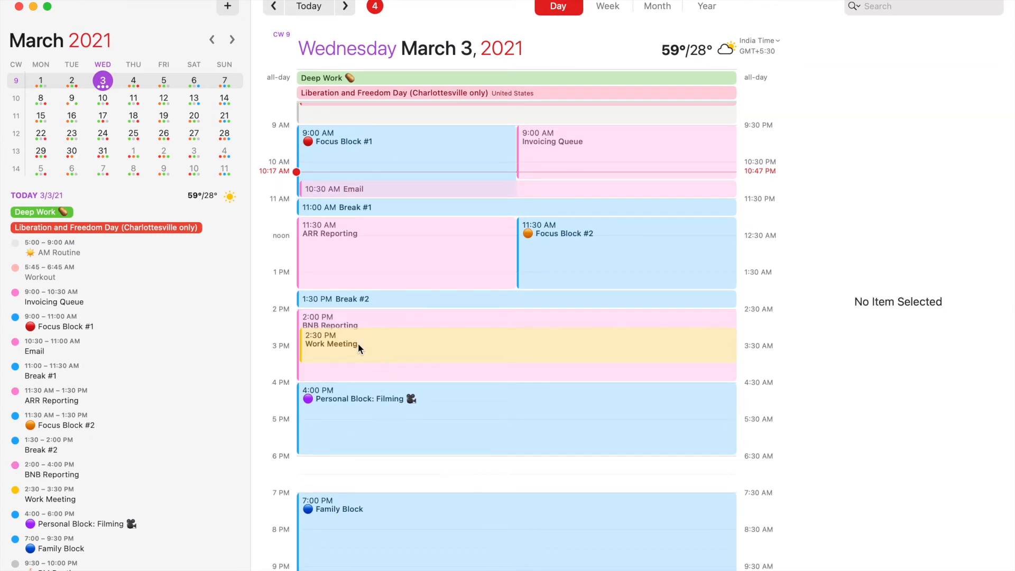
click(402, 338)
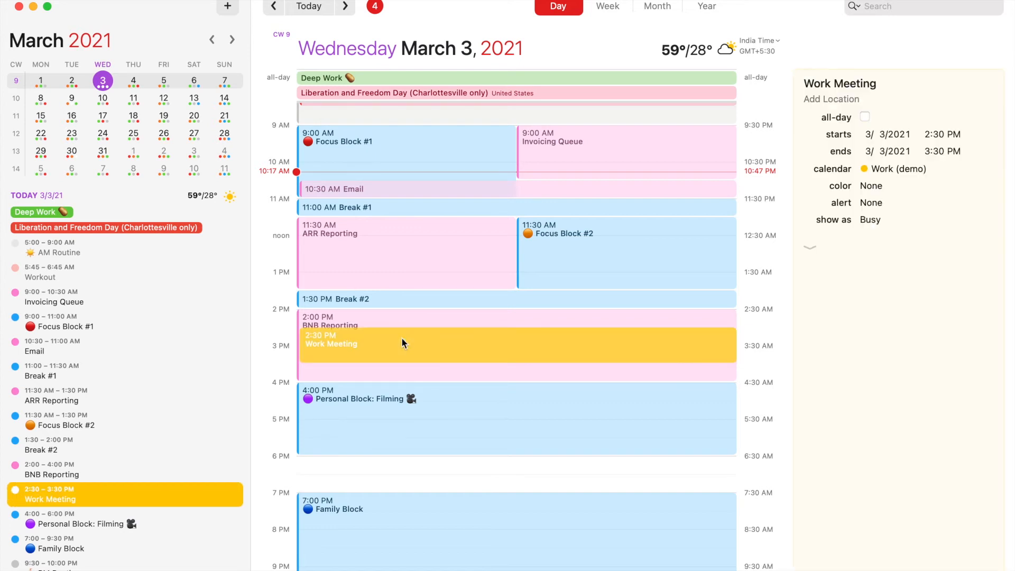
click(924, 151)
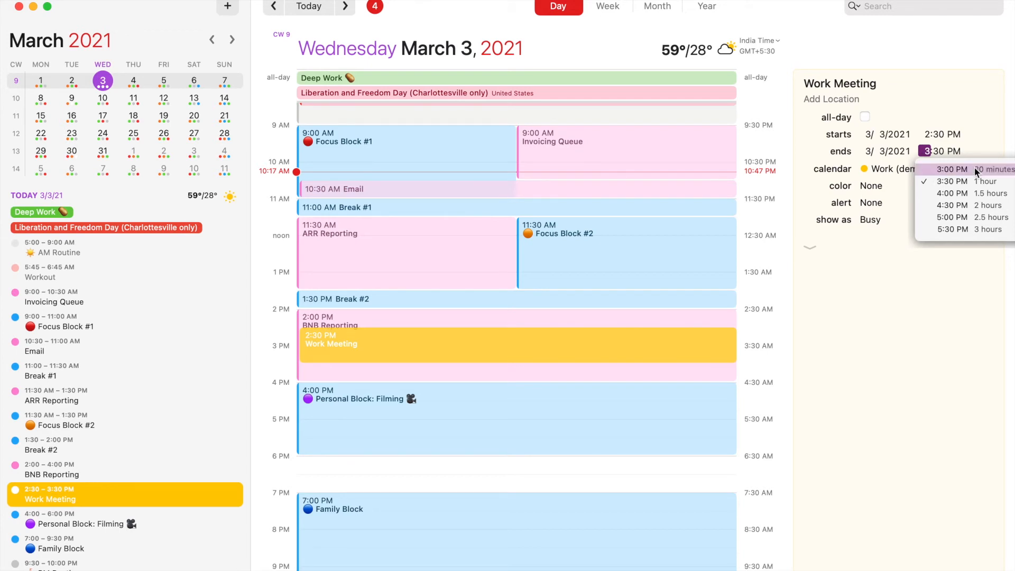
click(992, 170)
Shorten the BNB Reporting event by moving its start to 3:00 PM.
click(389, 326)
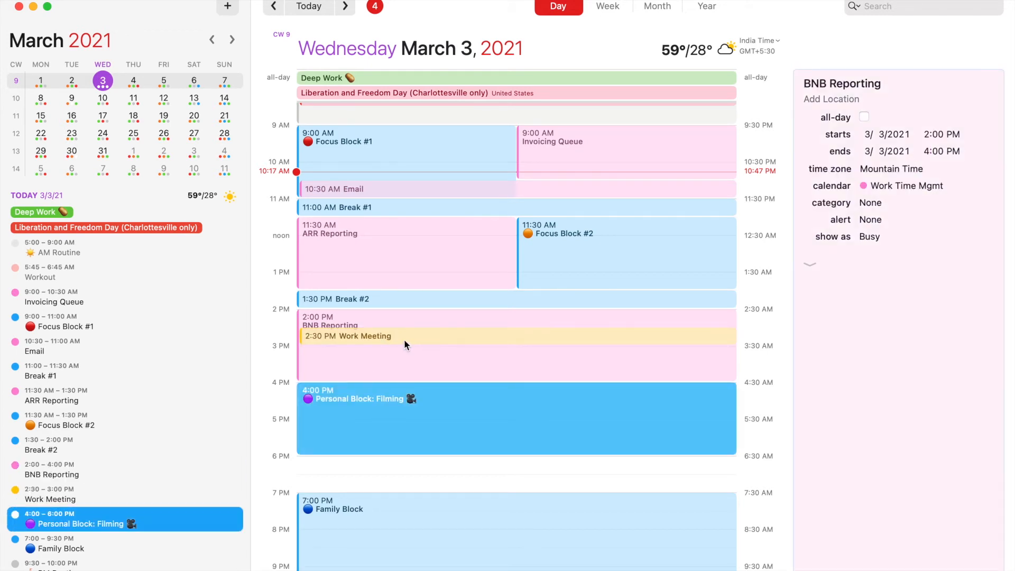
key(Escape)
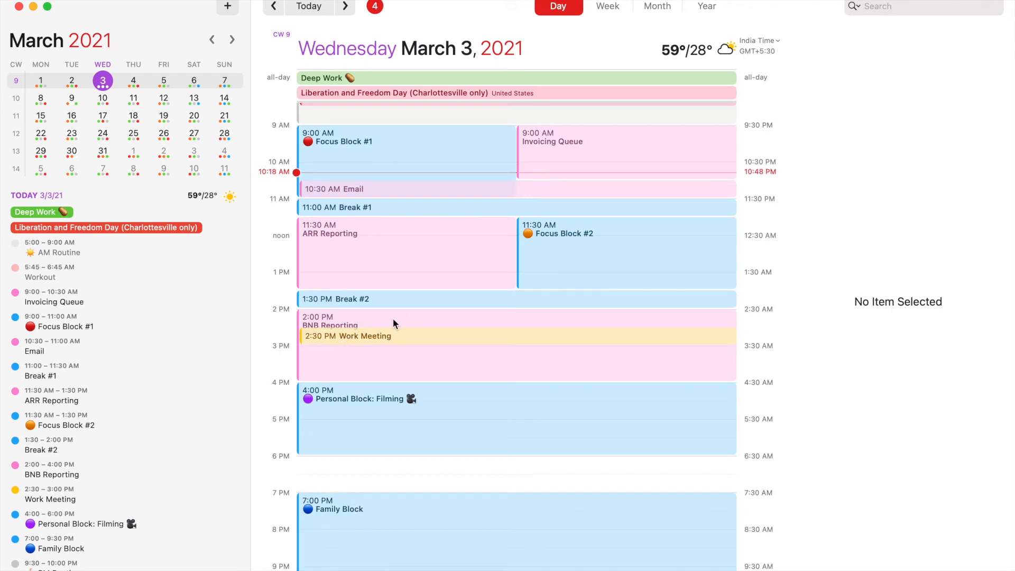
click(385, 361)
drag(389, 315, 388, 356)
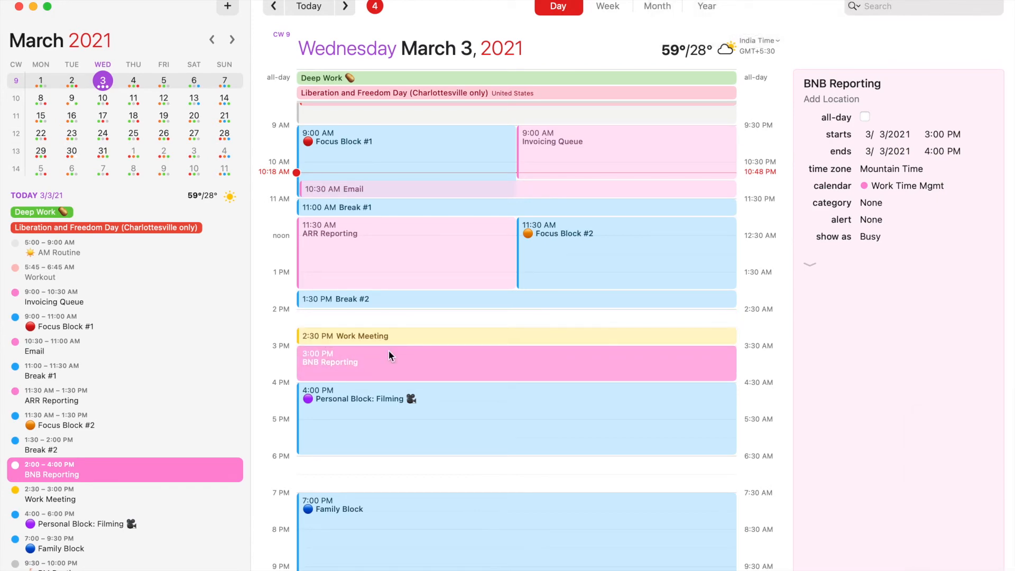
Switch to Notion and set the BNB reporting task's Pomos to 2 in the Blocks table.
key(ctrl+Up)
click(329, 363)
scroll(511, 339, up, 3)
click(648, 151)
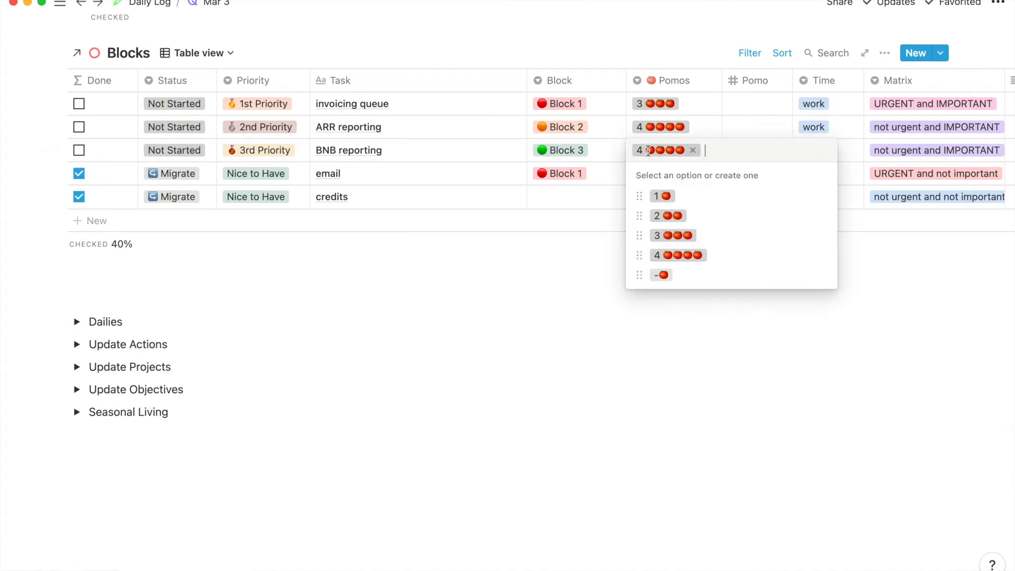
click(651, 215)
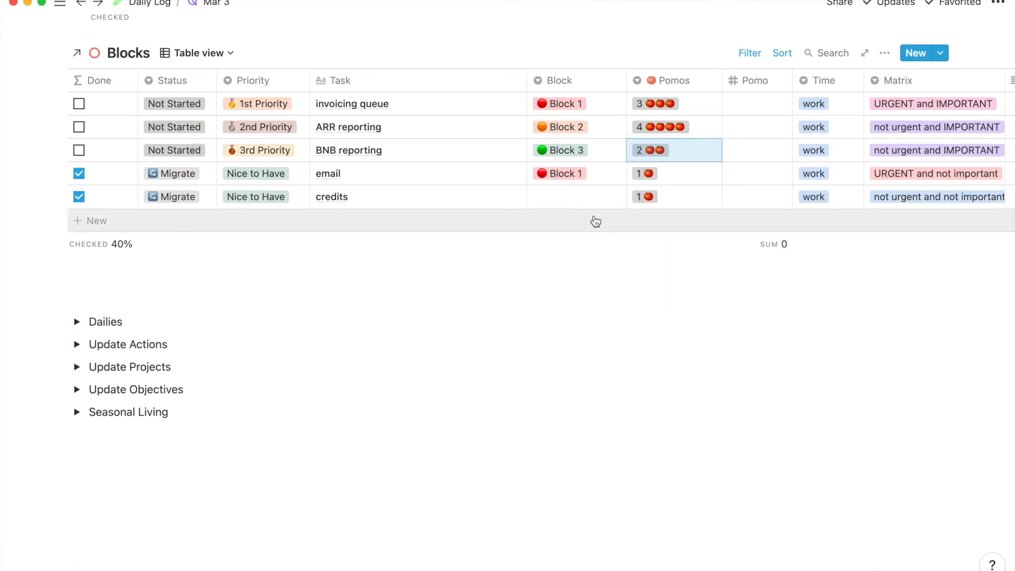
Check the calendar's afternoon events around the Work Meeting against the tasks and Pomos in Notion's Blocks table.
key(ctrl+Up)
click(715, 164)
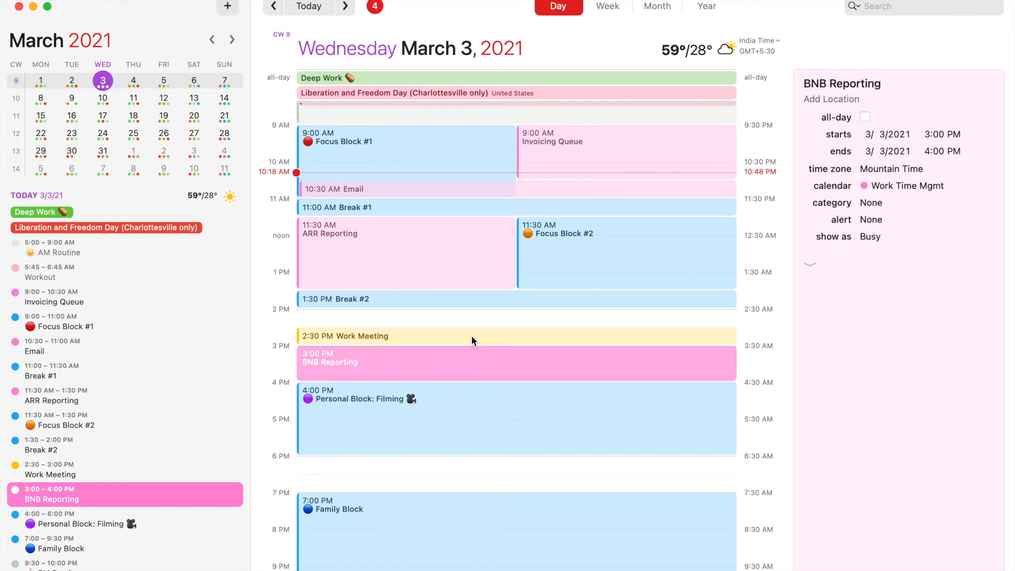
click(459, 317)
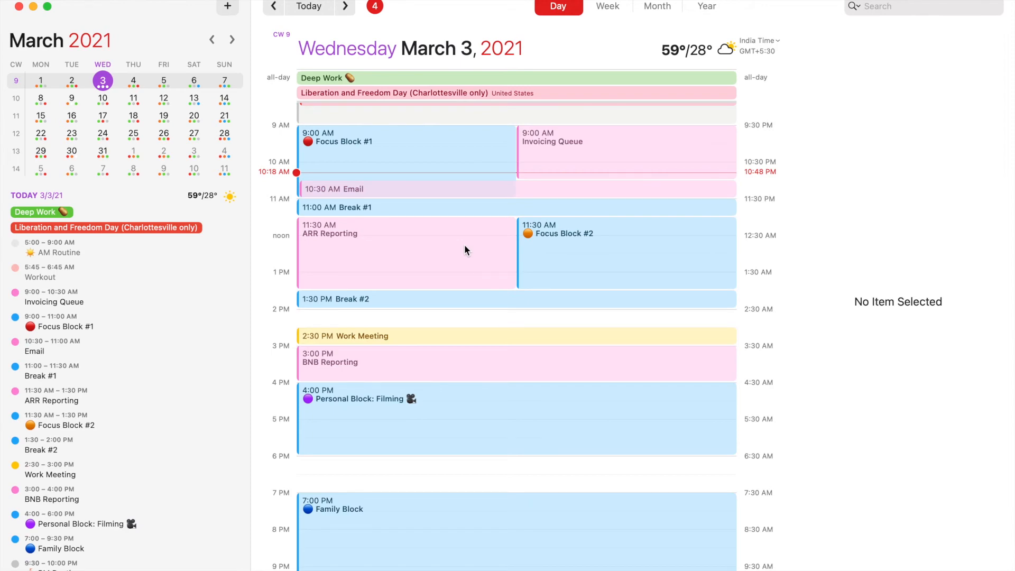
key(ctrl+Up)
click(342, 398)
scroll(405, 169, up, 2)
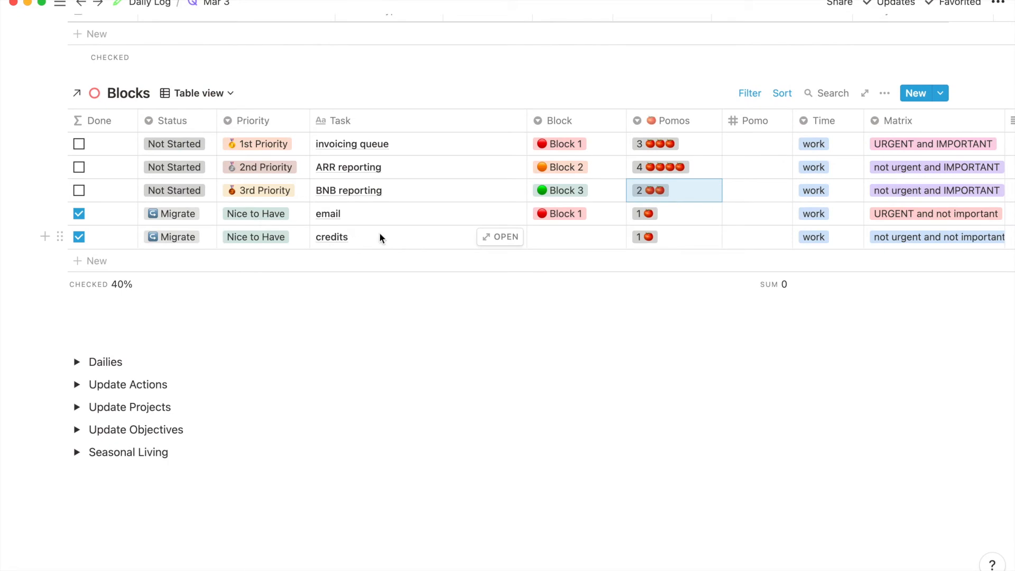
Review the whole March 3 schedule in the calendar app, and return to the Blocks table in Notion.
key(ctrl+Up)
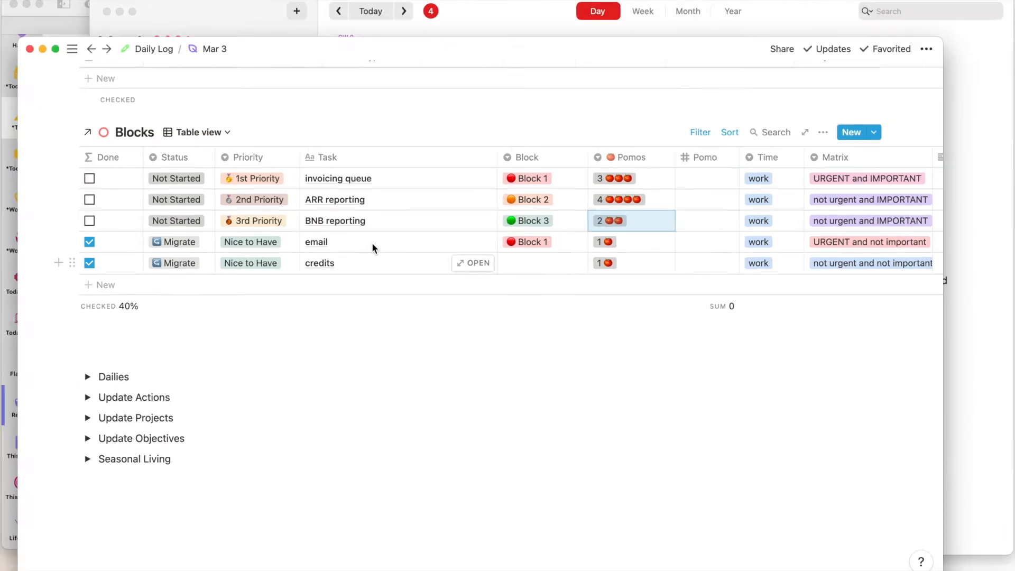
click(655, 205)
scroll(474, 271, up, 2)
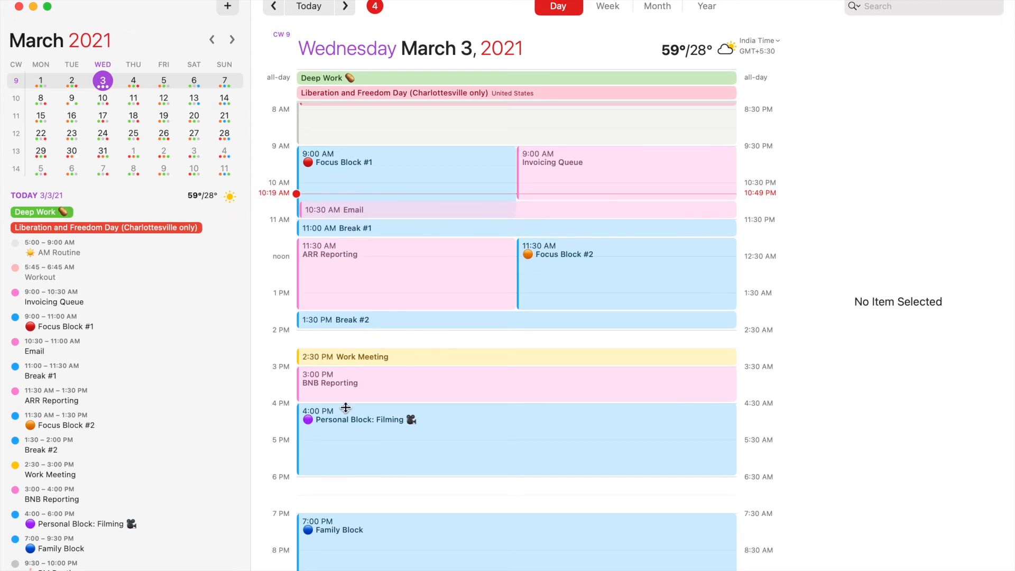
scroll(338, 252, down, 3)
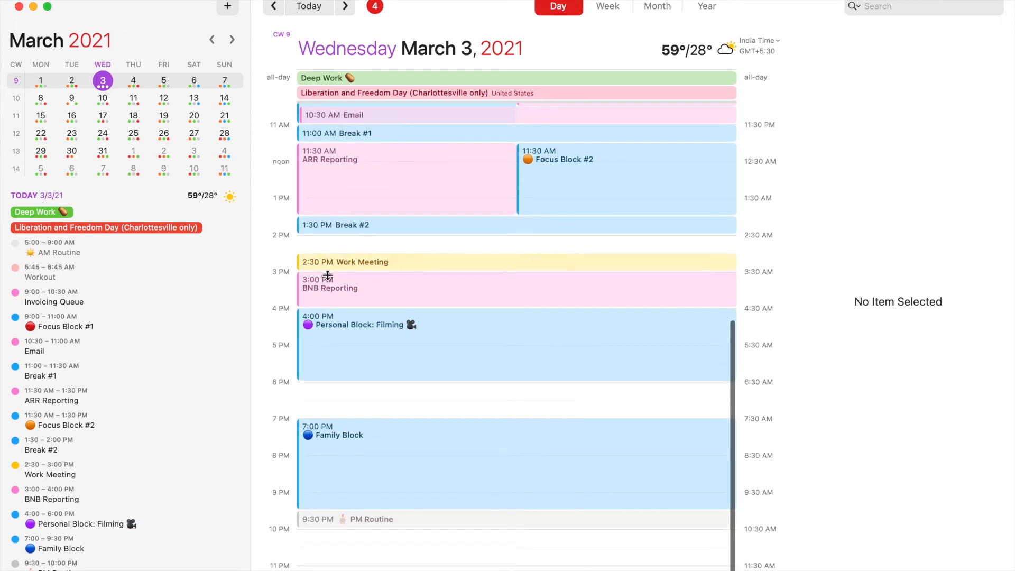
scroll(412, 440, up, 4)
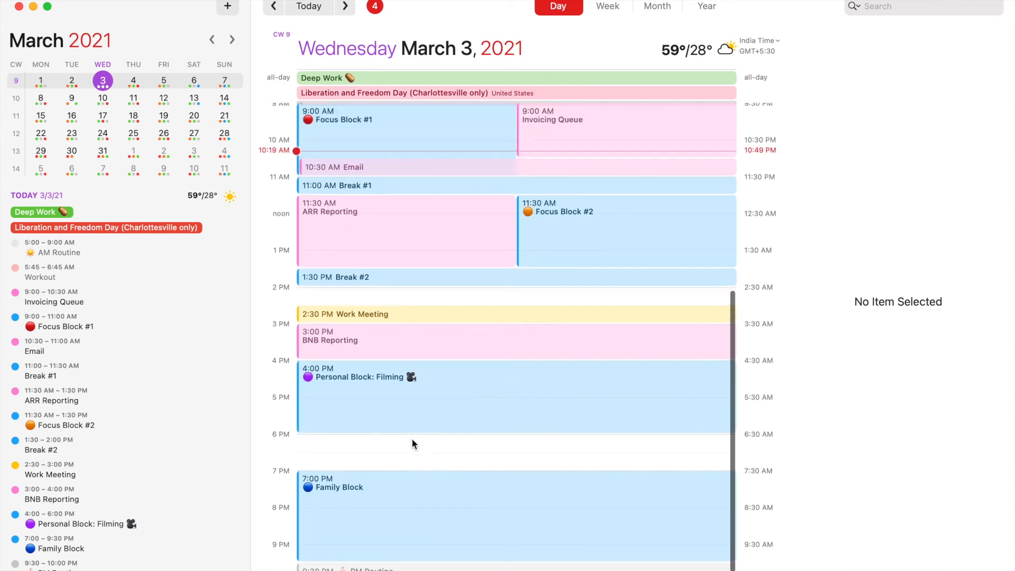
key(ctrl+Up)
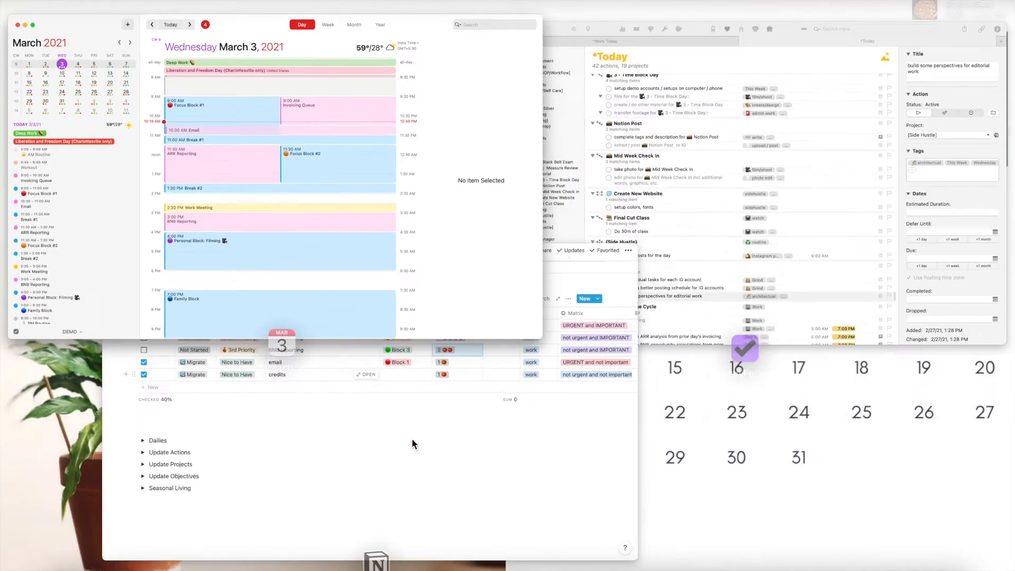
click(417, 485)
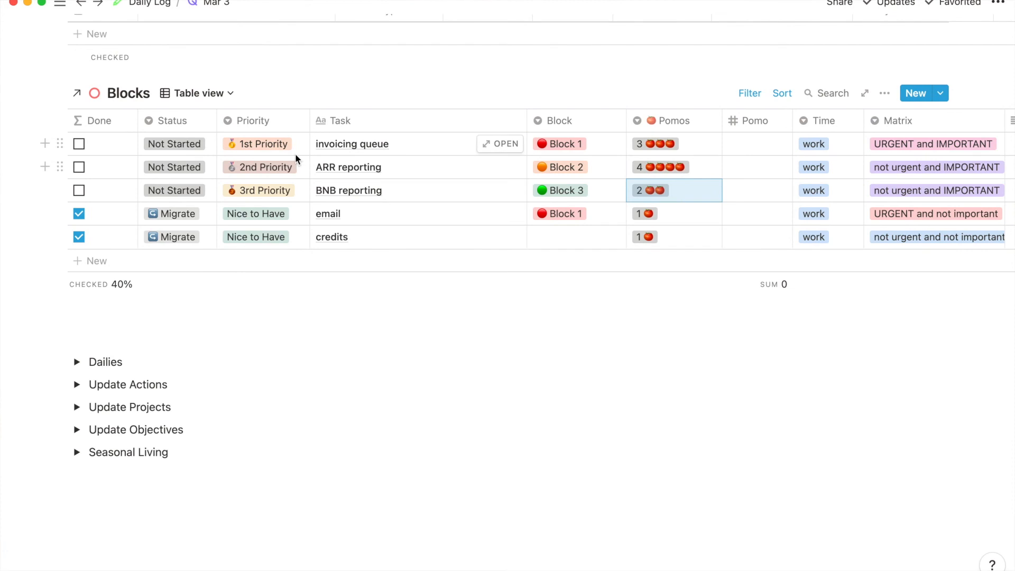